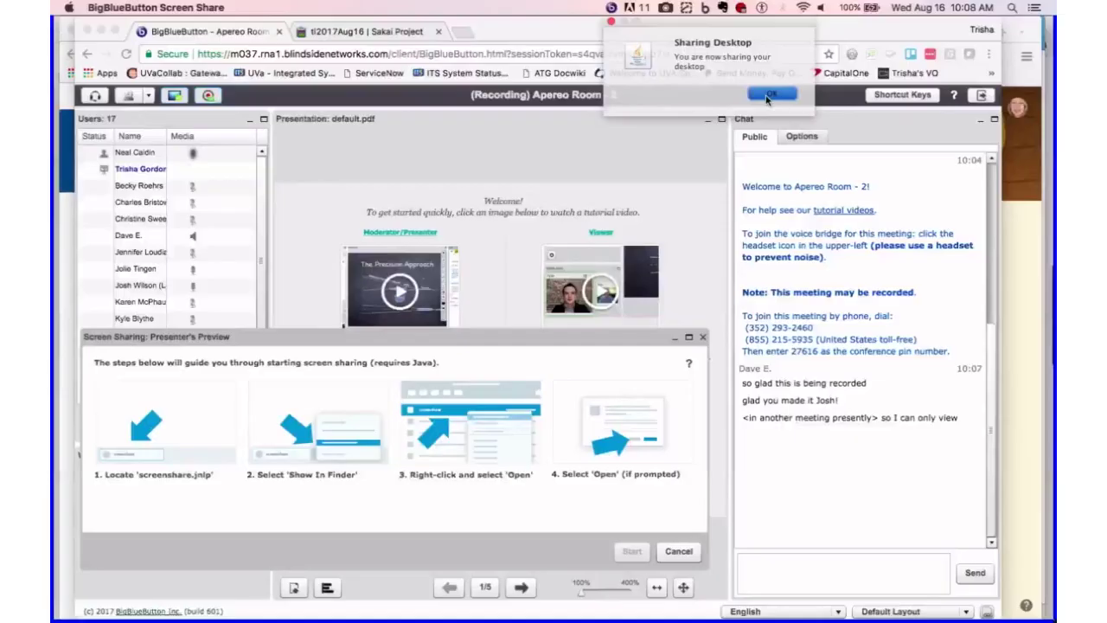
# - Confirm the Sharing Desktop notice so the desktop share goes live with a preview
pyautogui.click(766, 96)
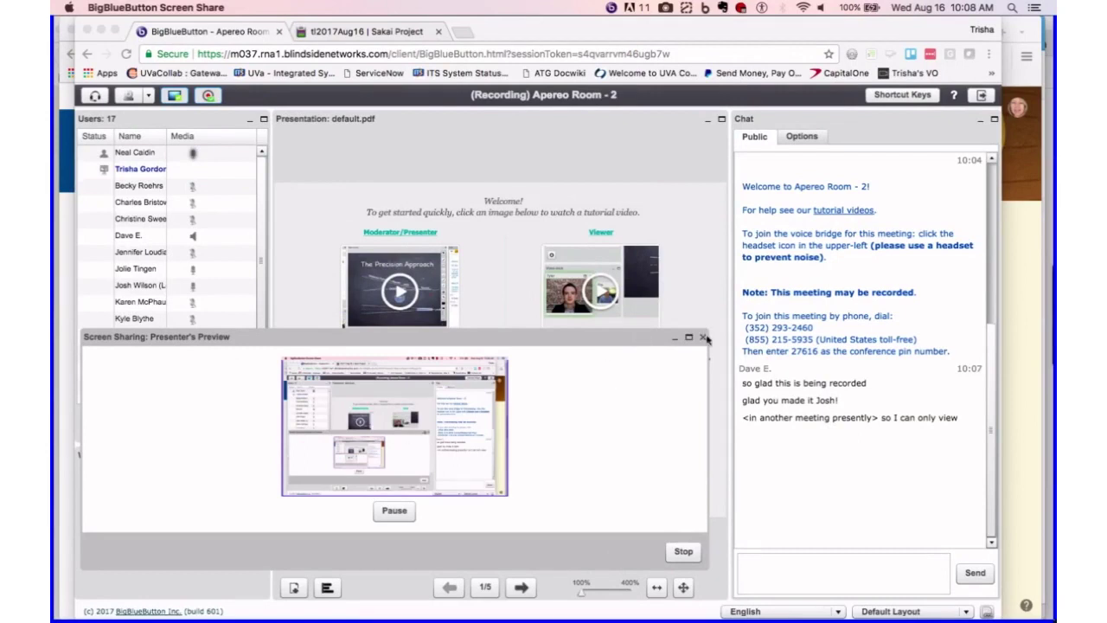
# - Ask 'ami i sharing now?' in the public chat, then switch to the tl2017Aug16 Etherpad tab
pyautogui.click(704, 334)
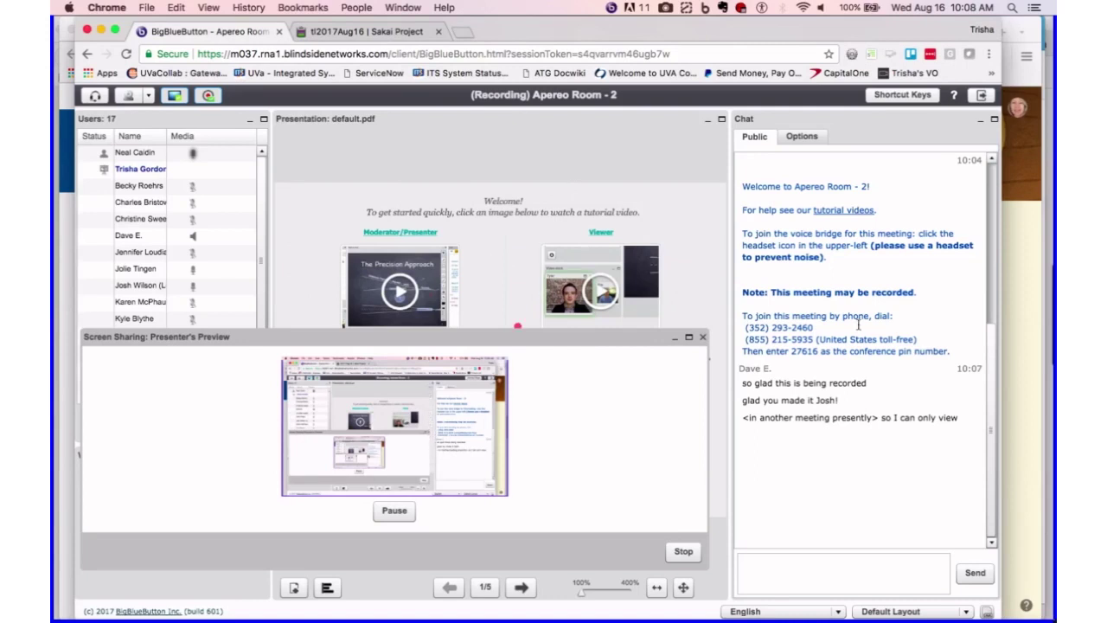
pyautogui.click(784, 567)
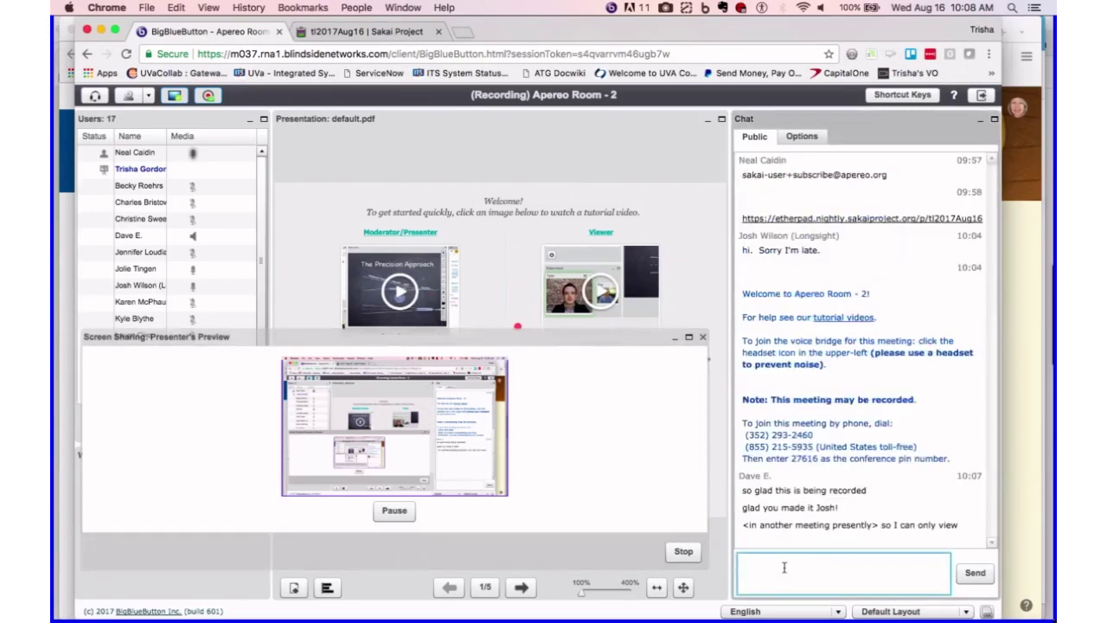
pyautogui.write('ami i')
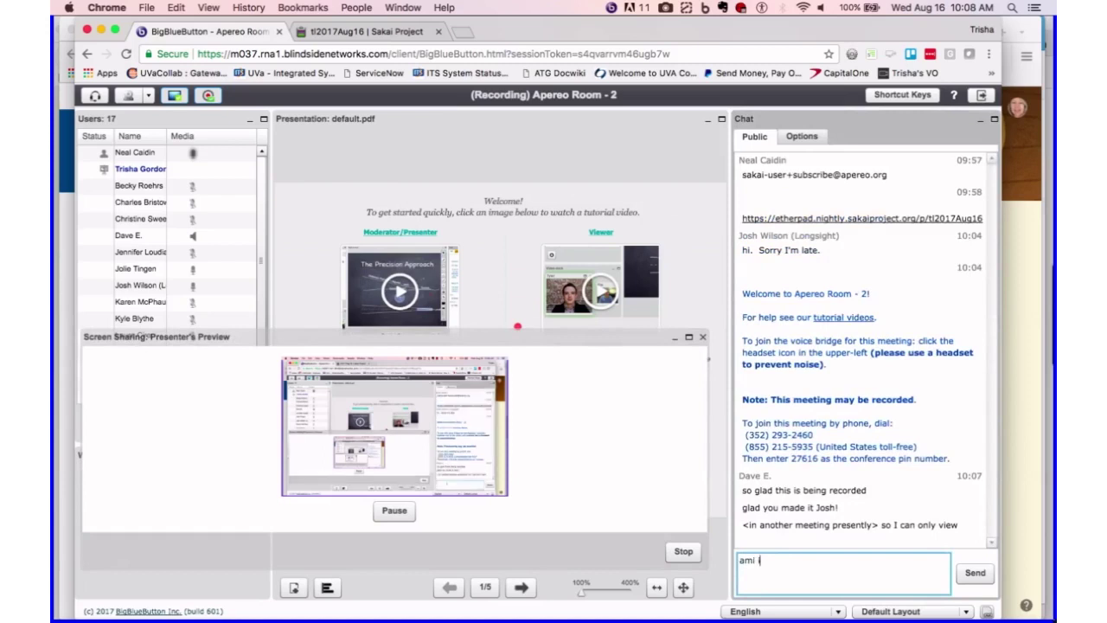
pyautogui.write(' sharing now?')
pyautogui.press('Return')
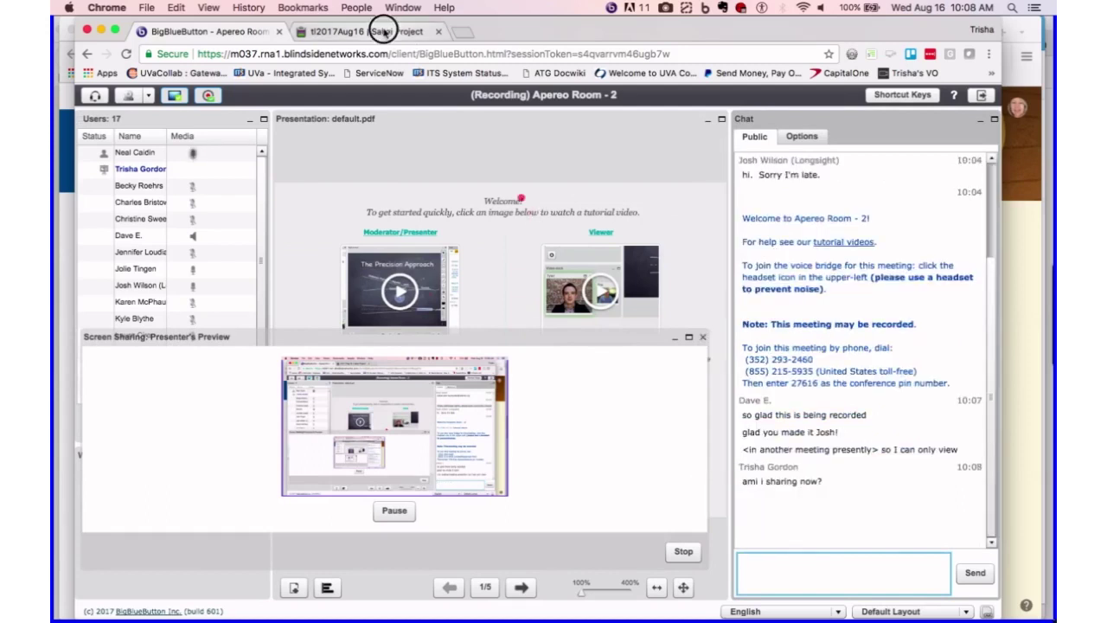
pyautogui.click(384, 32)
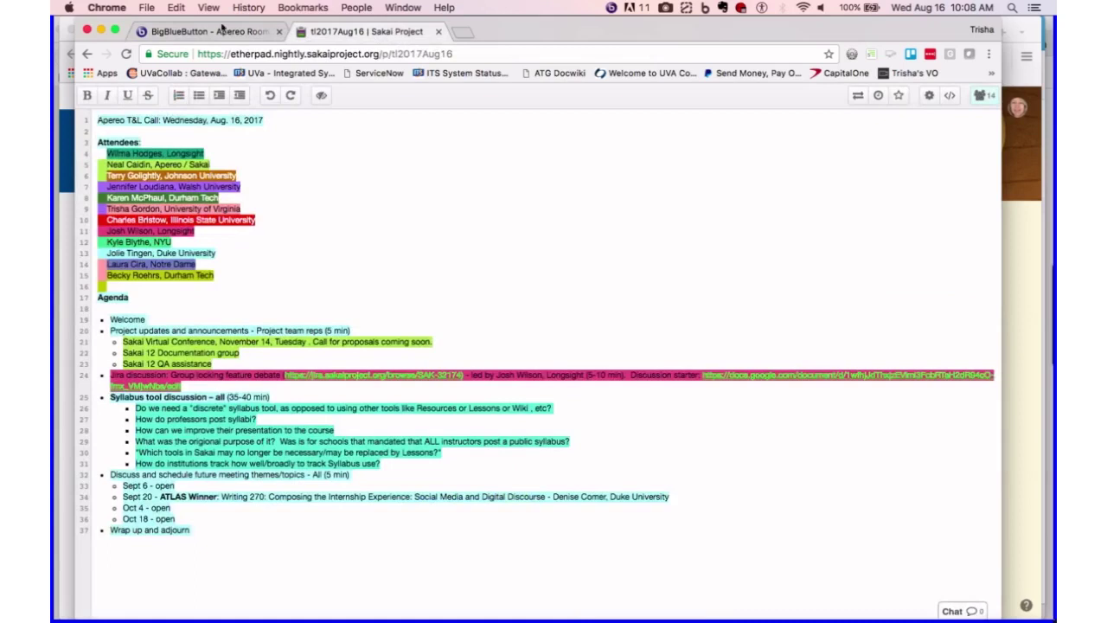
pyautogui.rightClick(373, 37)
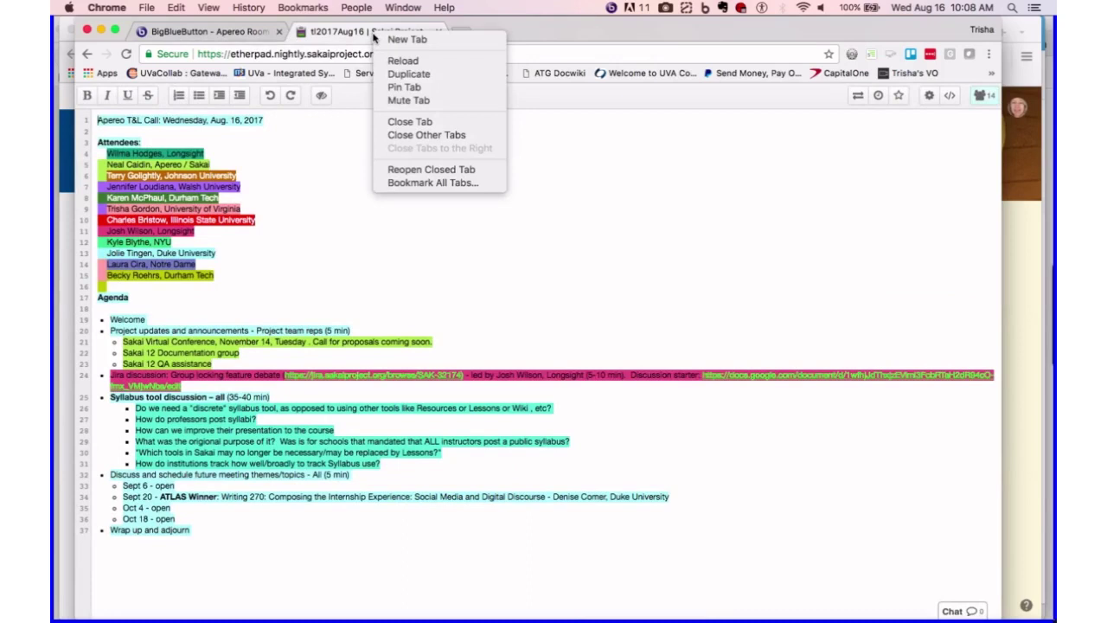
pyautogui.click(333, 38)
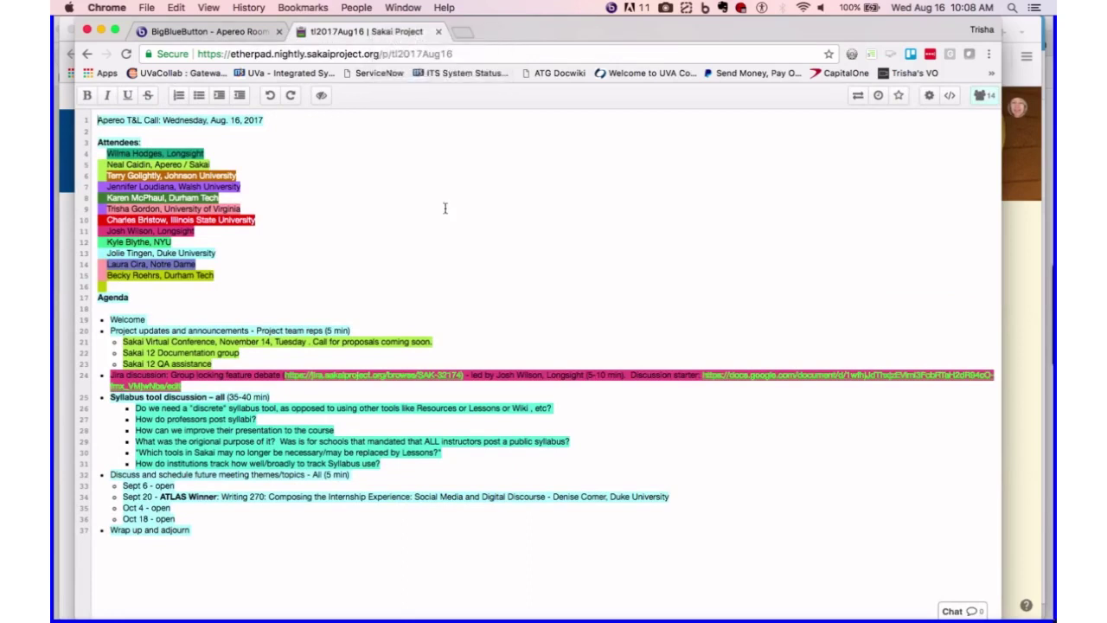
pyautogui.rightClick(381, 36)
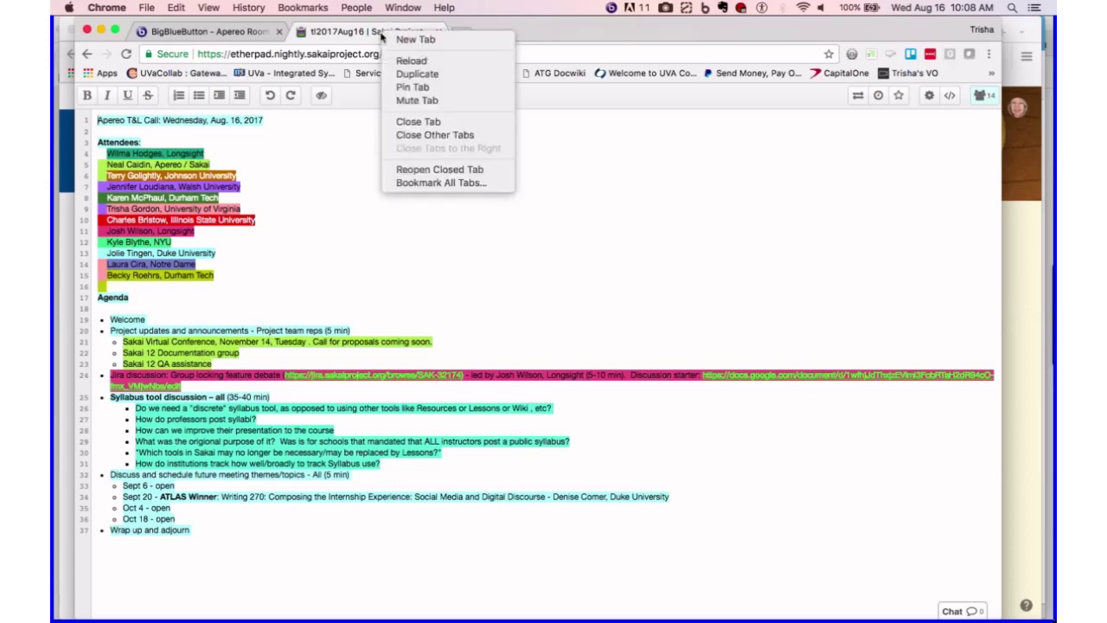
pyautogui.click(380, 36)
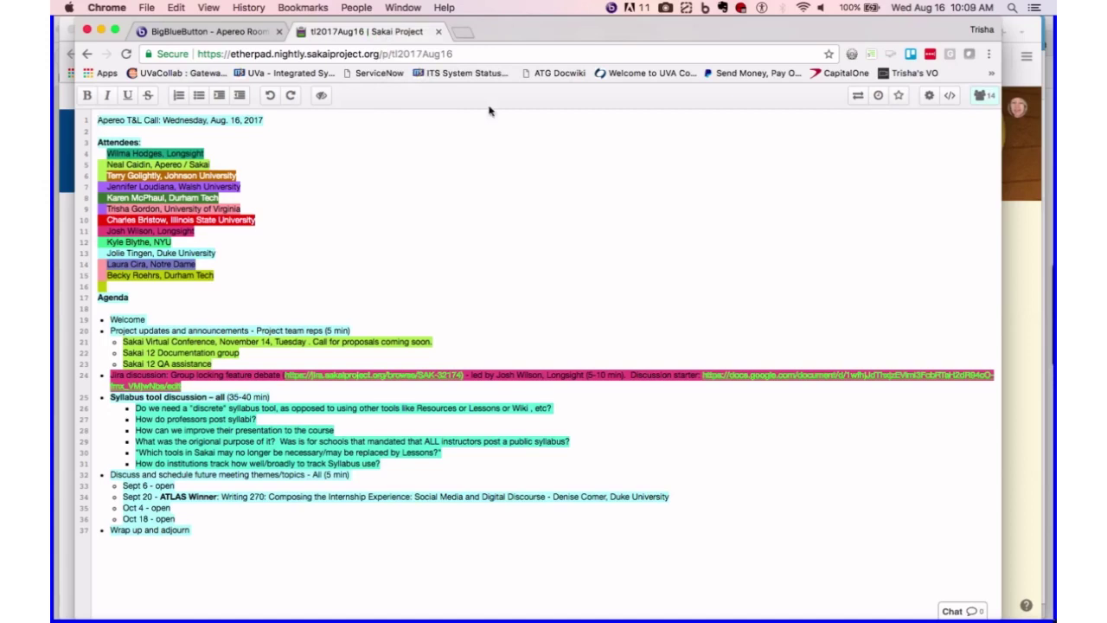
pyautogui.click(208, 32)
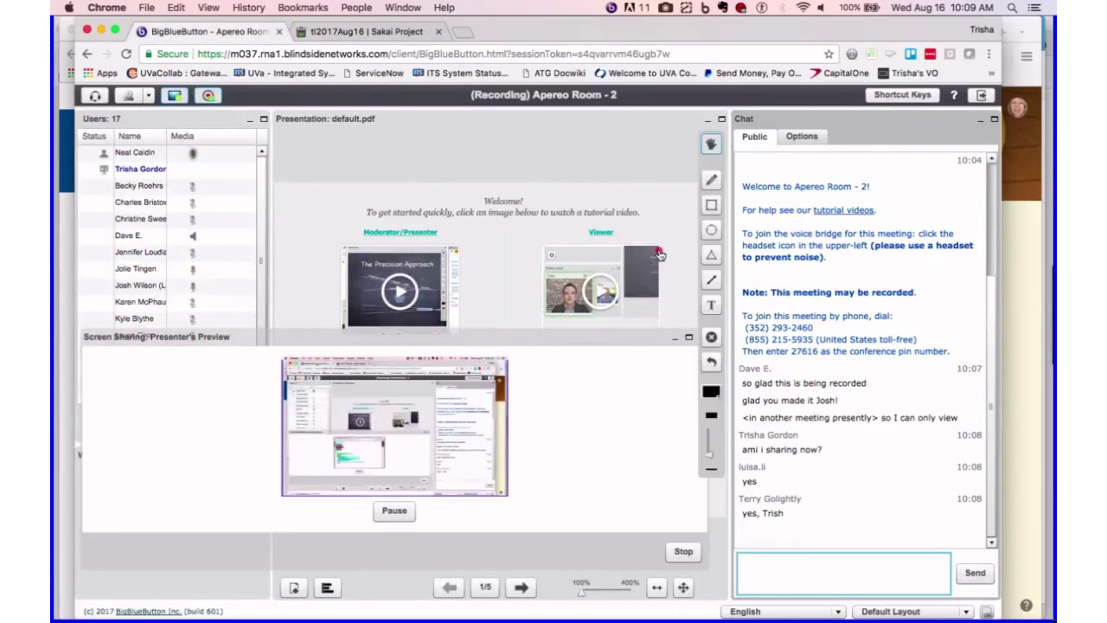
pyautogui.click(380, 32)
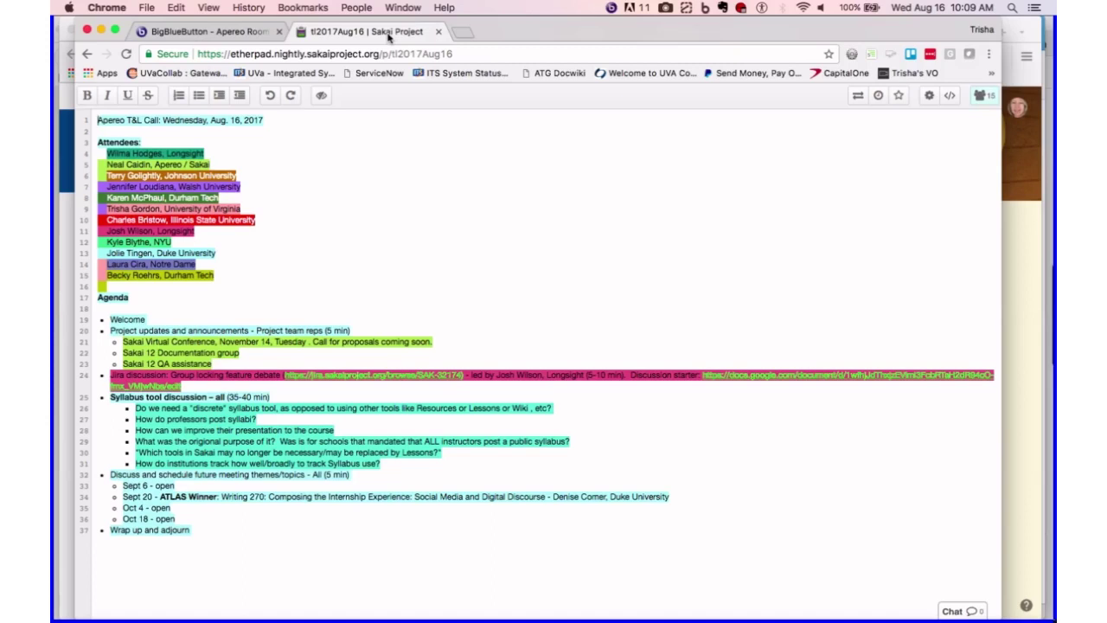
# - Open a new Chrome window, then bring the tl2017Aug16 agenda window forward and lower it slightly
pyautogui.click(146, 8)
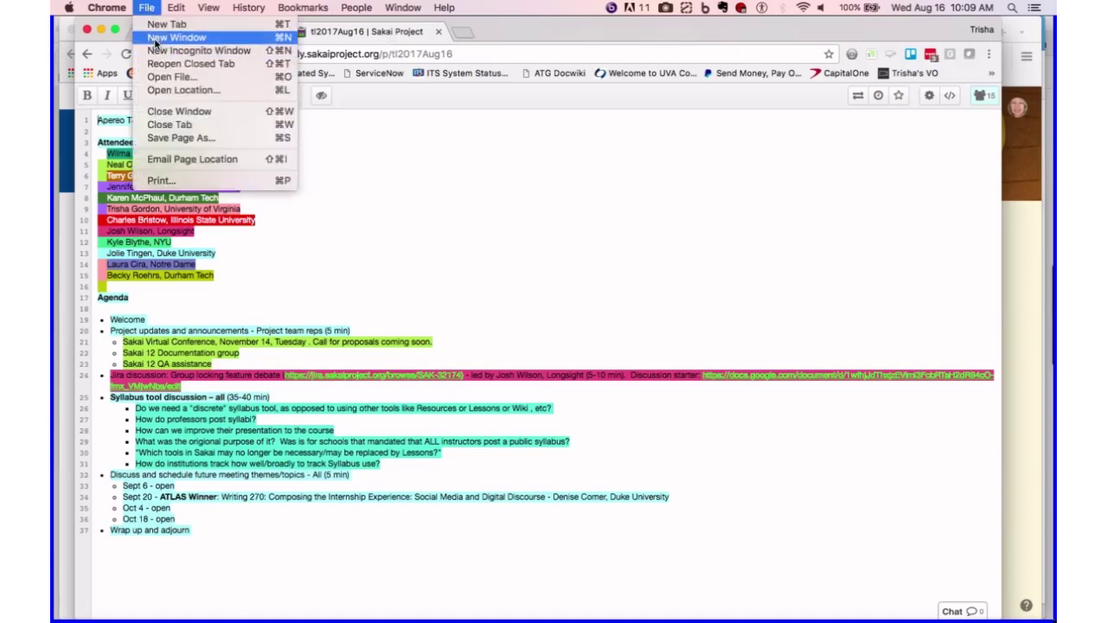
pyautogui.click(154, 40)
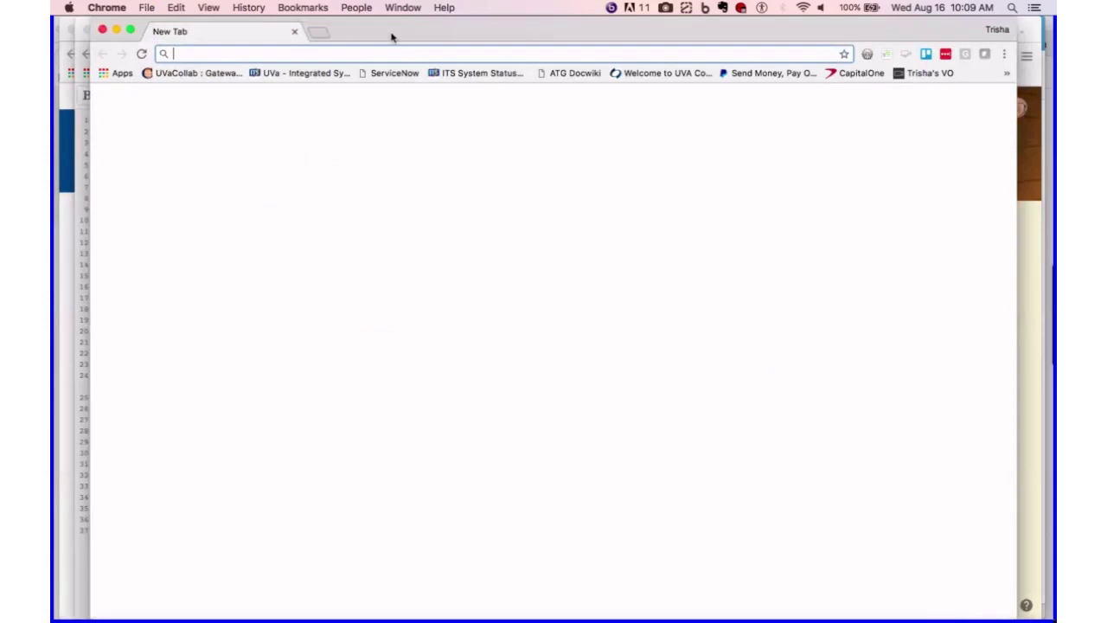
pyautogui.click(402, 8)
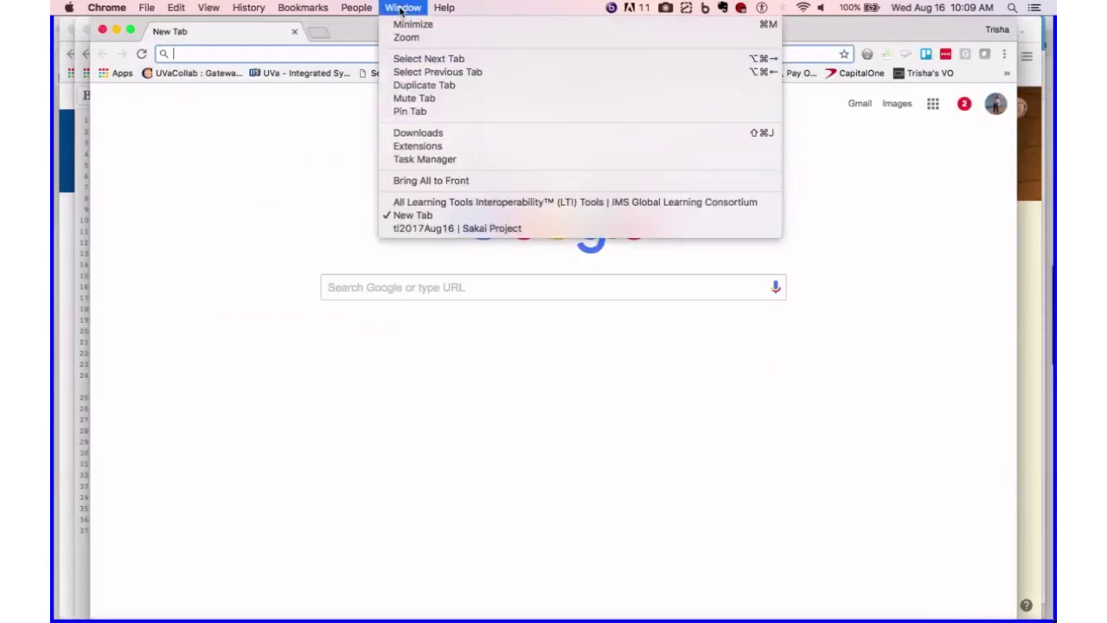
pyautogui.click(411, 229)
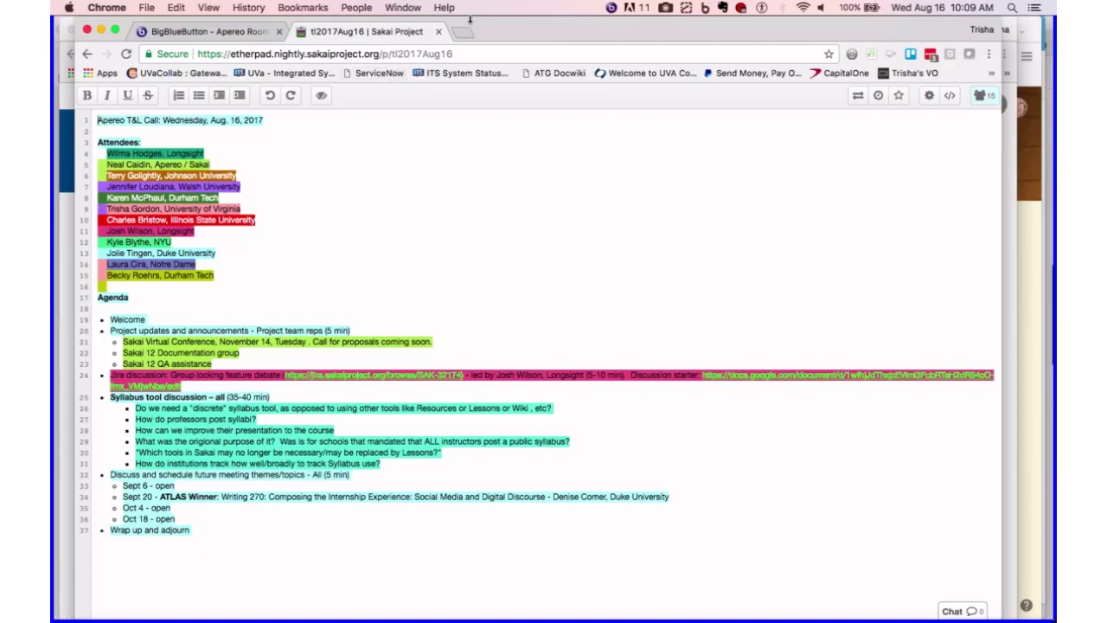
pyautogui.moveTo(470, 23); pyautogui.dragTo(322, 32)
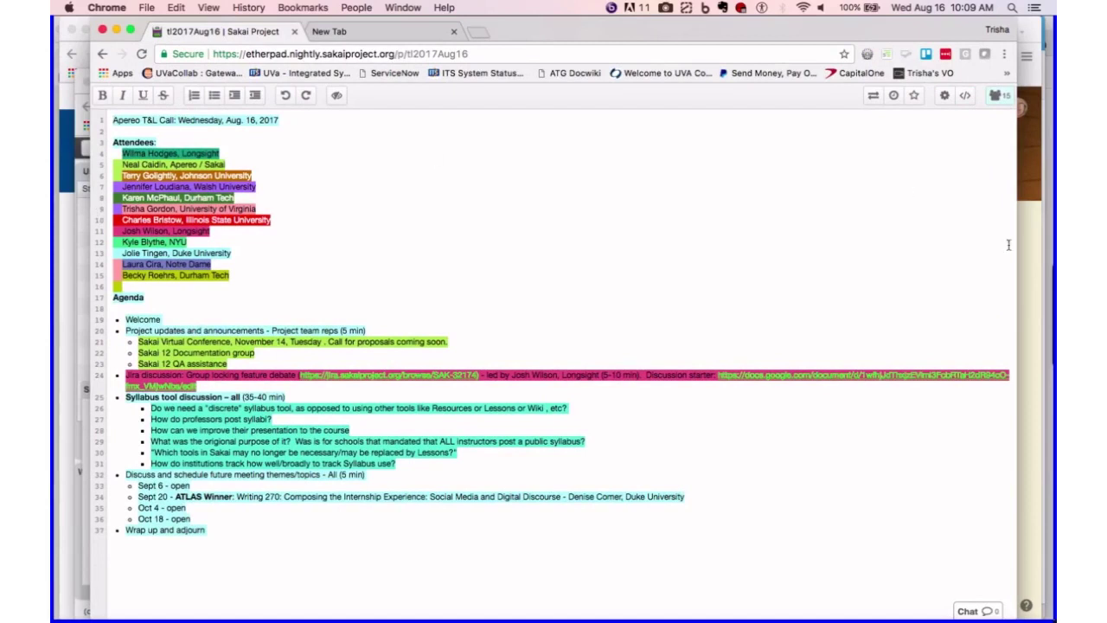
# - Resize the agenda window so the meeting chat shows, and close the empty new tab
pyautogui.moveTo(1016, 259); pyautogui.dragTo(688, 292)
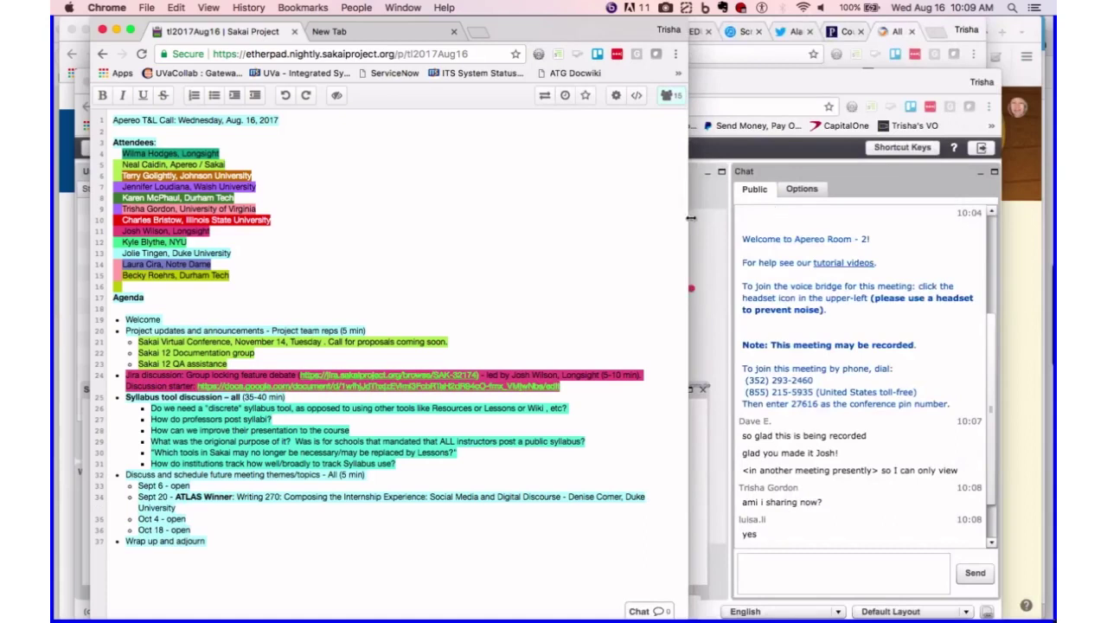
pyautogui.moveTo(688, 217); pyautogui.dragTo(732, 220)
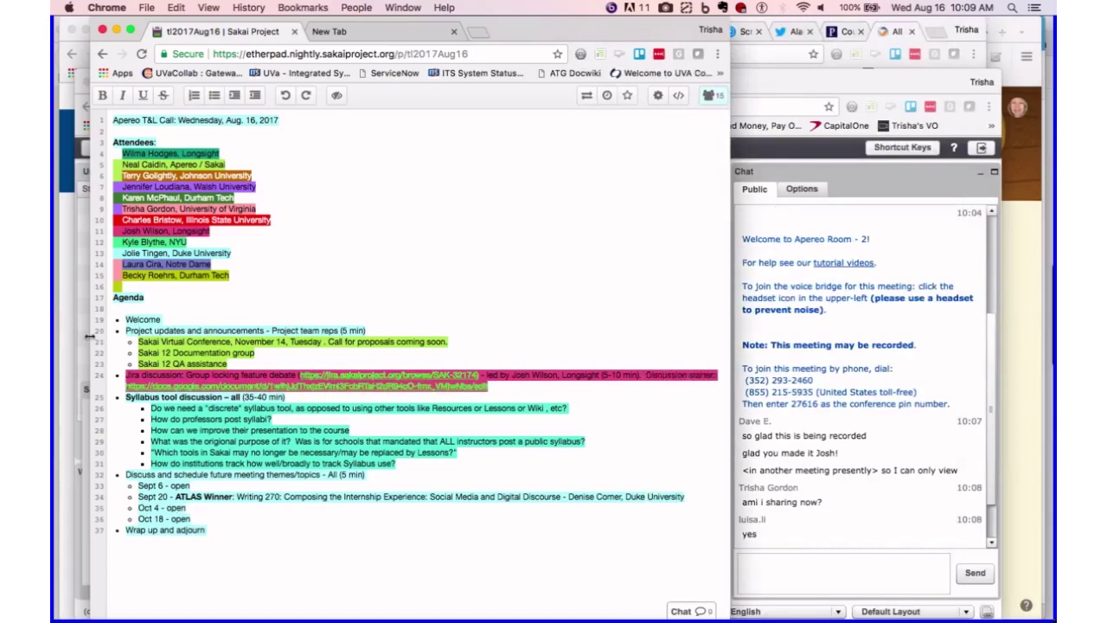
pyautogui.moveTo(89, 336); pyautogui.dragTo(56, 336)
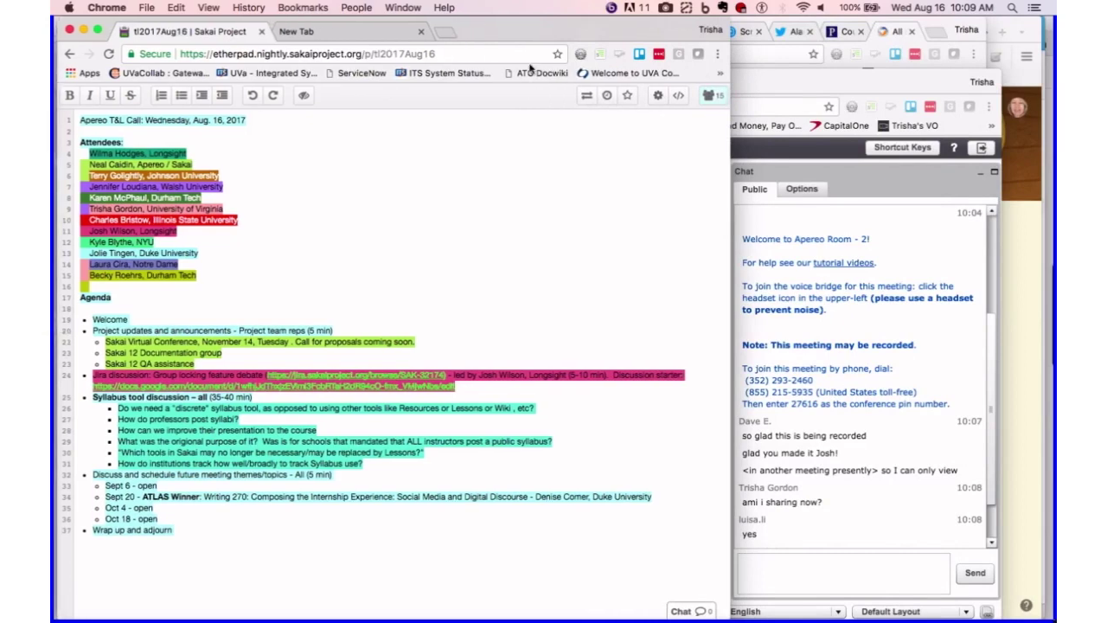
pyautogui.click(421, 32)
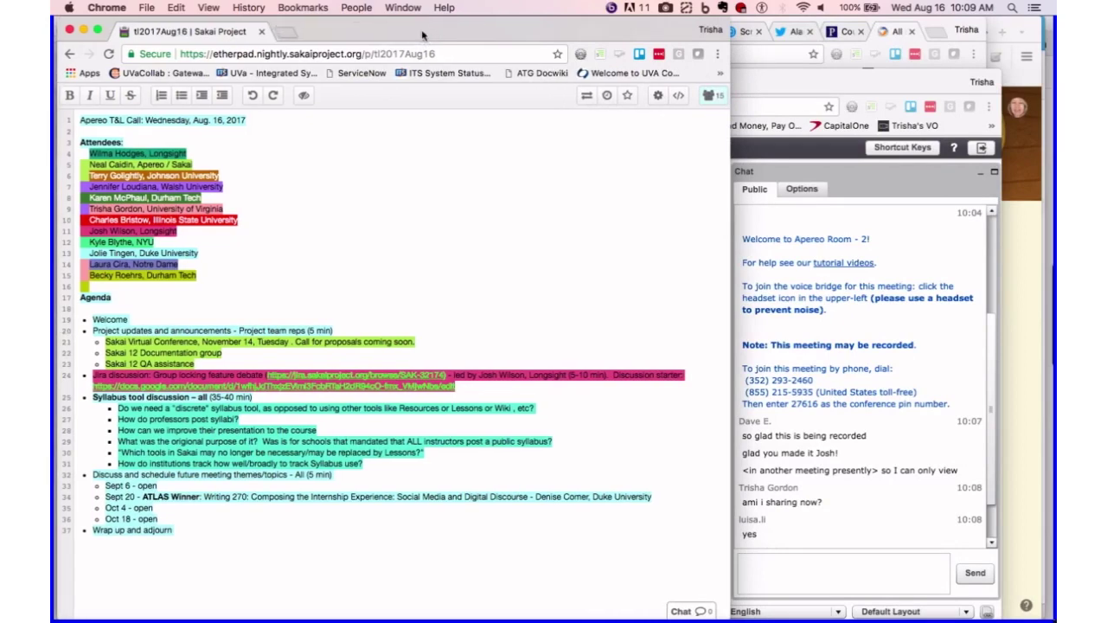
# - Turn off Always Show Bookmarks Bar and insert two blank lines before the Agenda heading
pyautogui.click(210, 7)
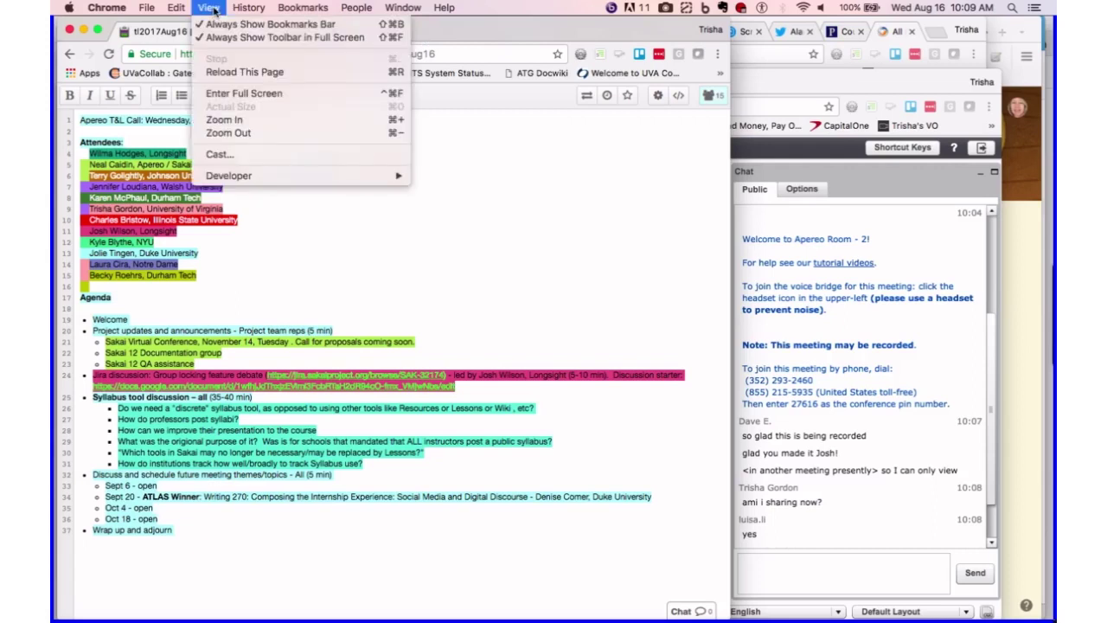
pyautogui.click(216, 24)
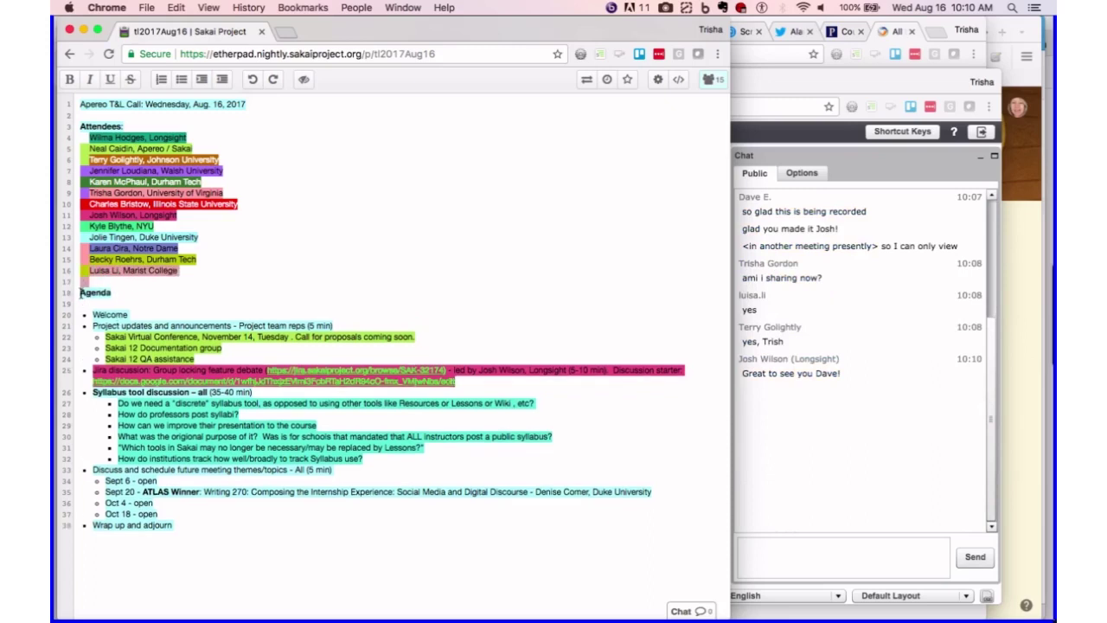
pyautogui.click(80, 292)
pyautogui.press('Return')
pyautogui.press('Return')
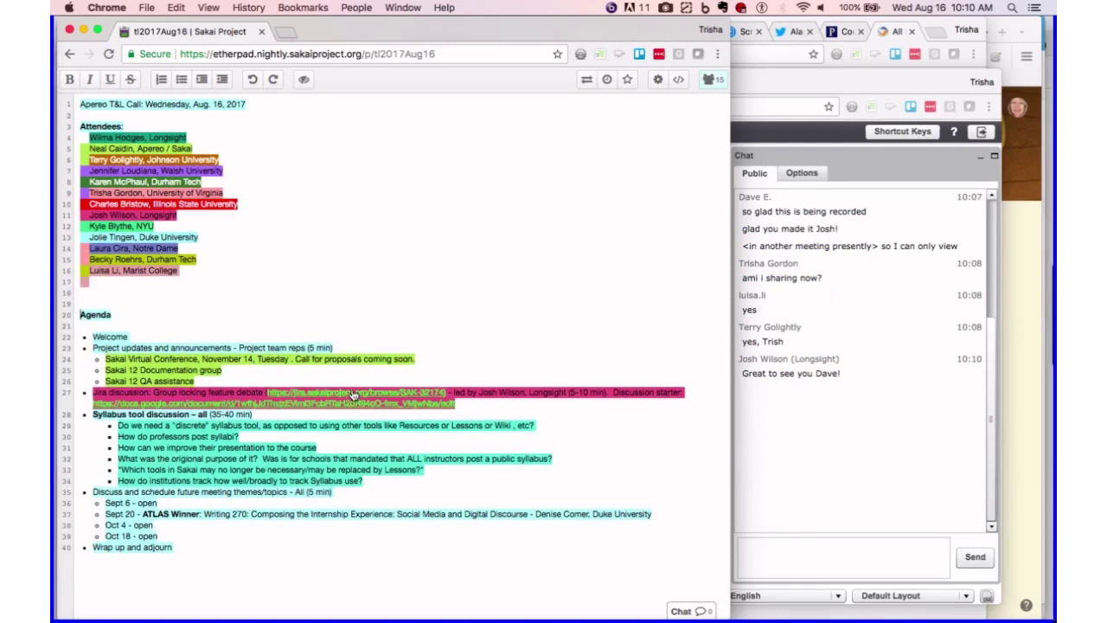
# - Open the Jira issue link in a new tab, zoom the pad to 125%, and scroll the agenda
pyautogui.rightClick(353, 397)
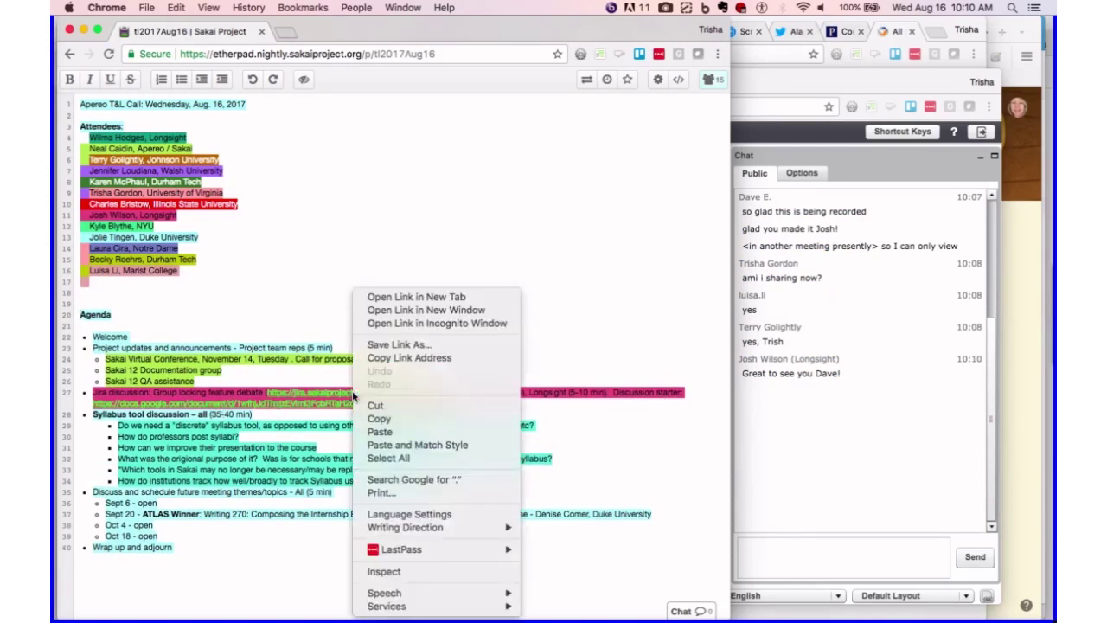
pyautogui.click(386, 297)
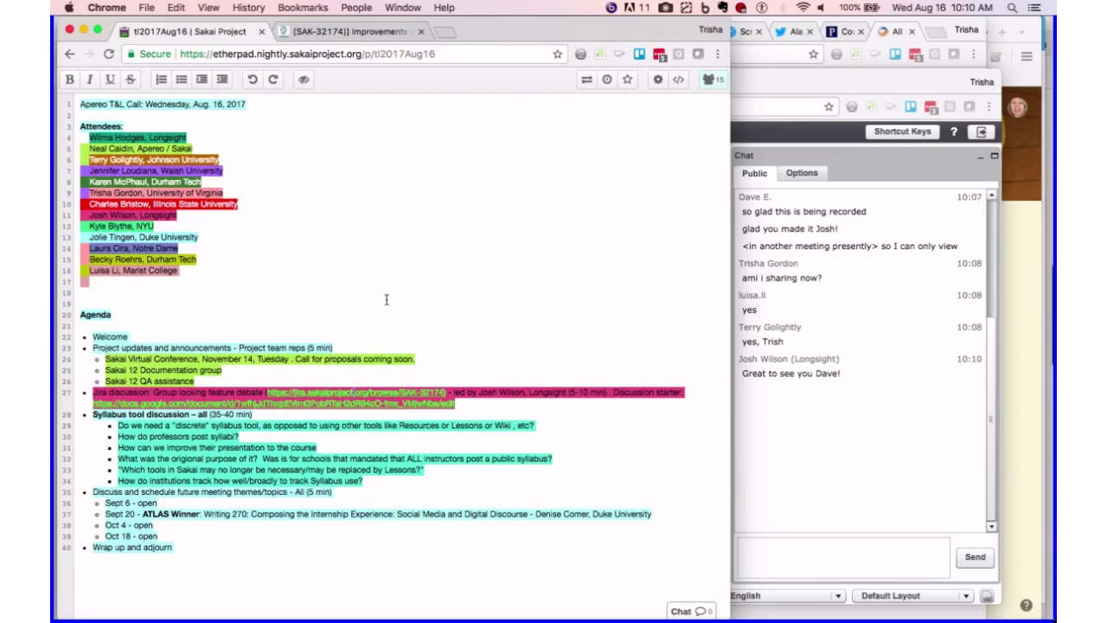
pyautogui.press('super+equal')
pyautogui.press('super+equal')
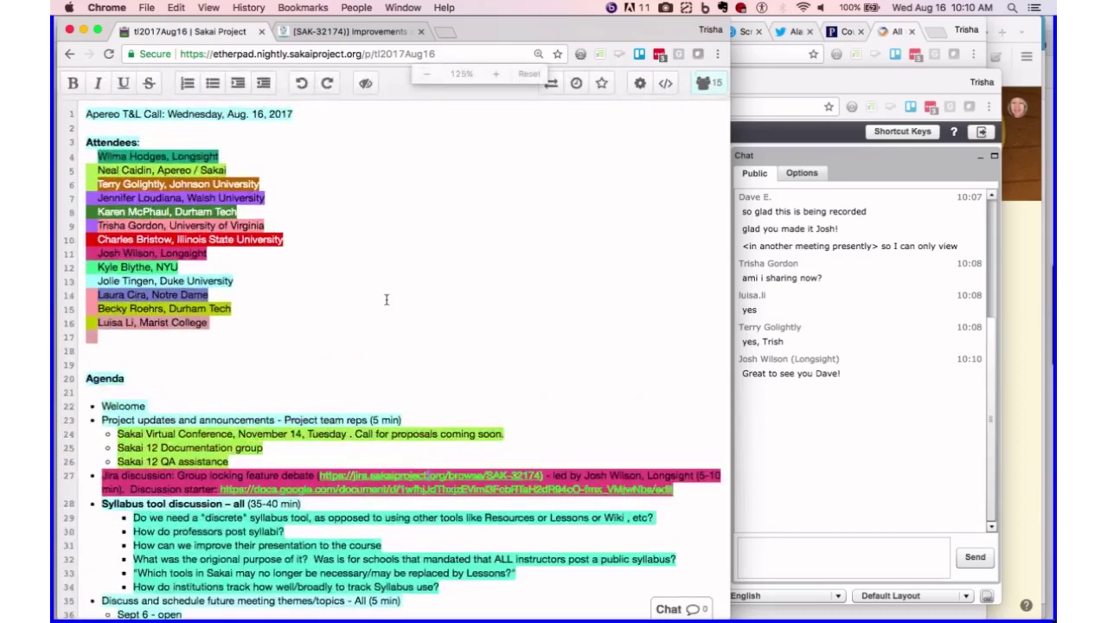
pyautogui.scroll(-3, 467, 373)
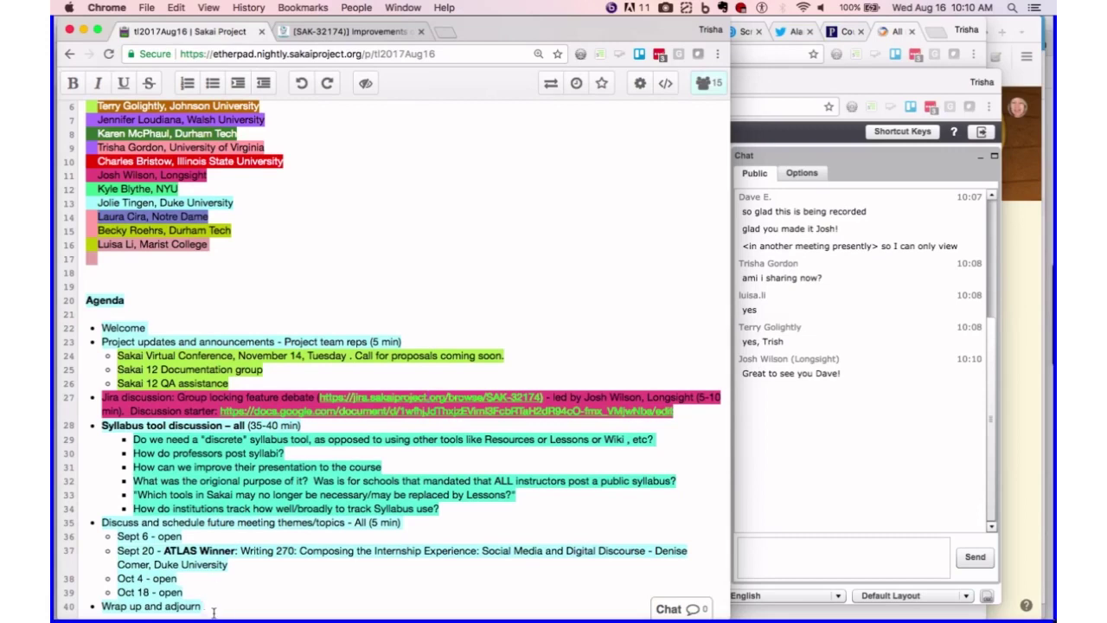
pyautogui.scroll(-2, 213, 603)
pyautogui.scroll(-4, 86, 612)
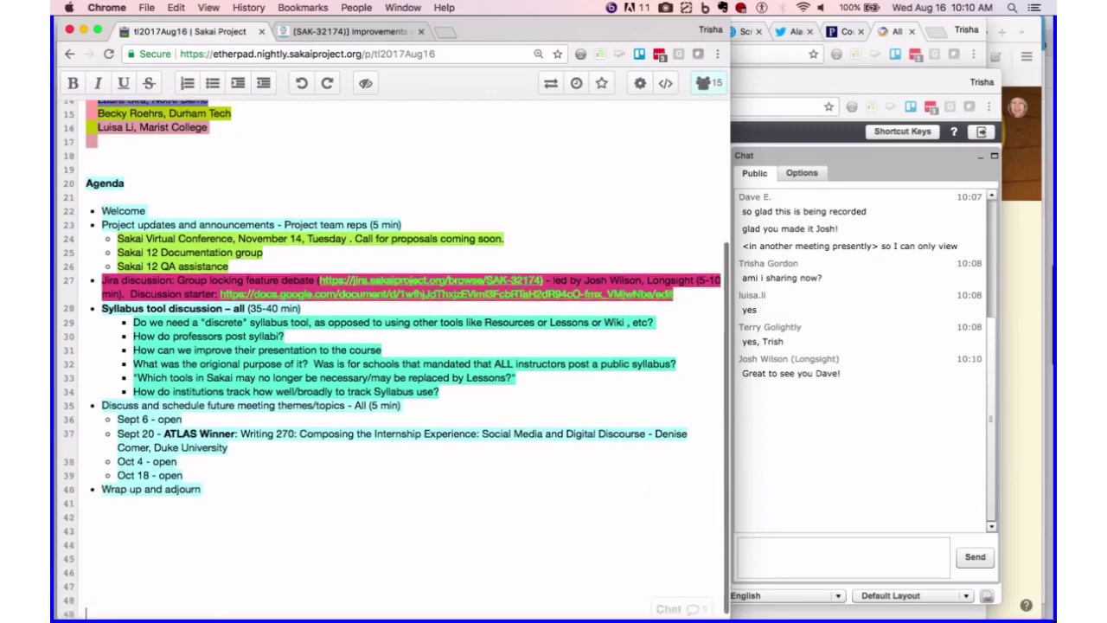
pyautogui.scroll(-1, 86, 612)
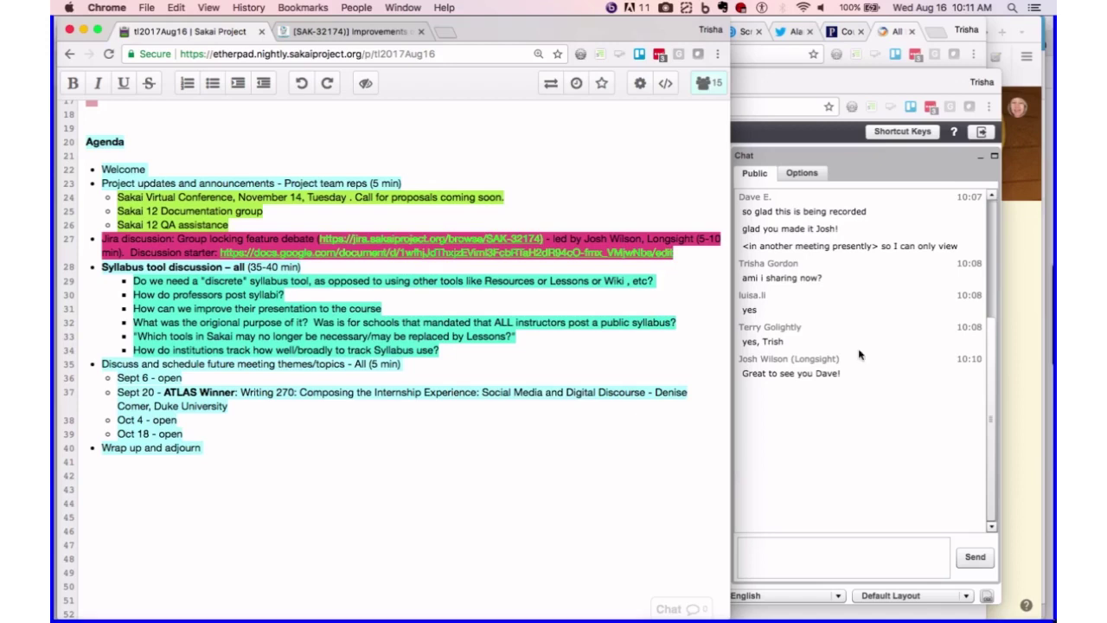
# - Widen the BigBlueButton window and its chat panel, then return to the Etherpad agenda window
pyautogui.click(997, 431)
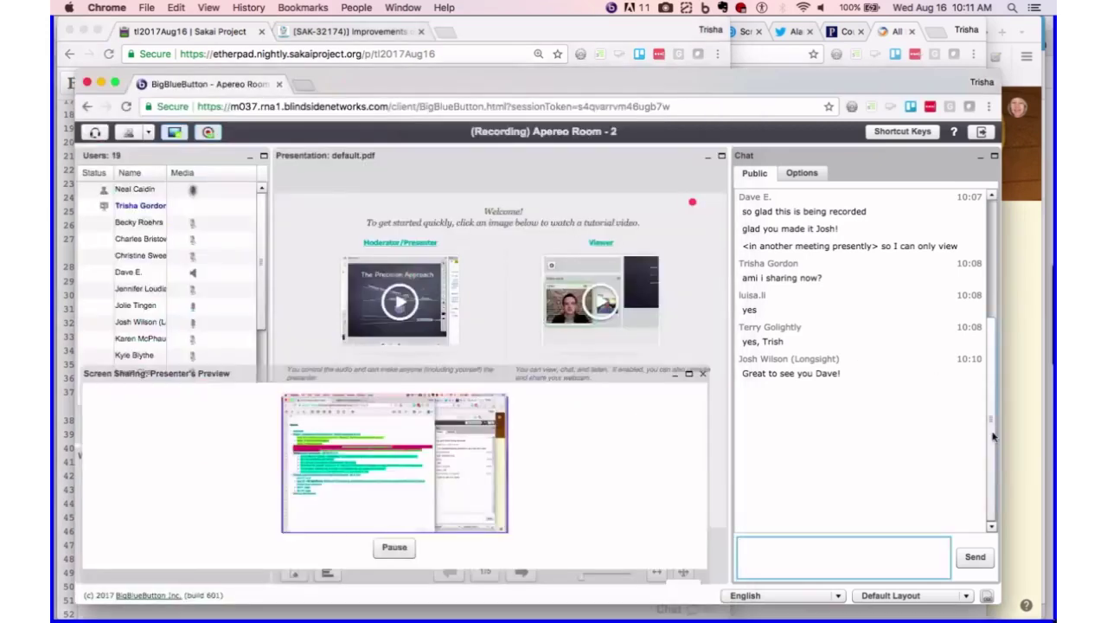
pyautogui.moveTo(1002, 431); pyautogui.dragTo(1047, 444)
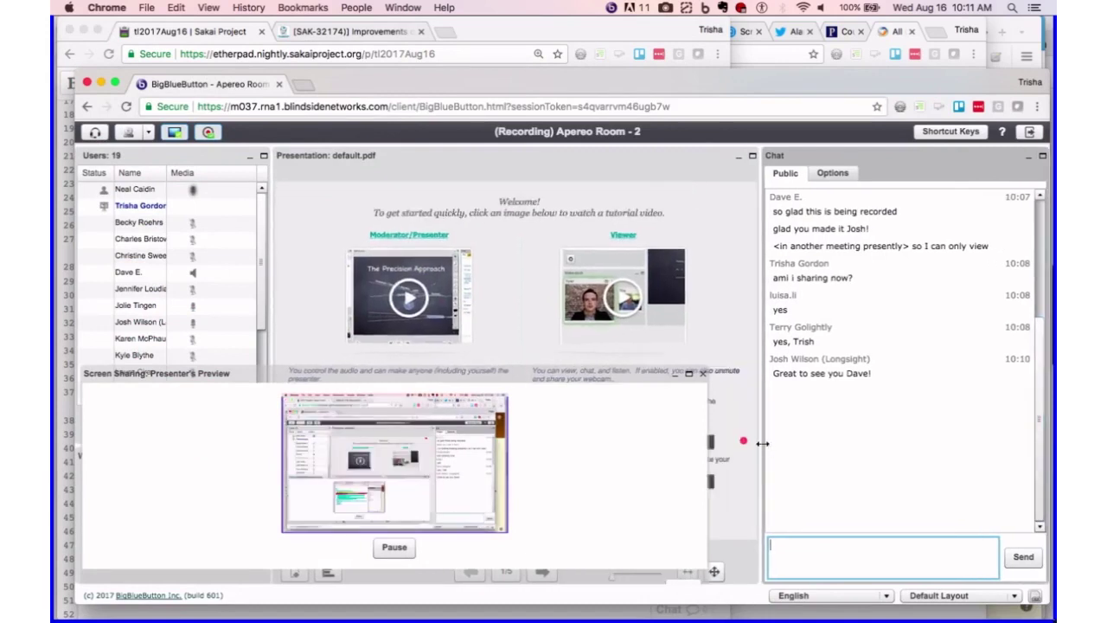
pyautogui.moveTo(761, 442); pyautogui.dragTo(836, 443)
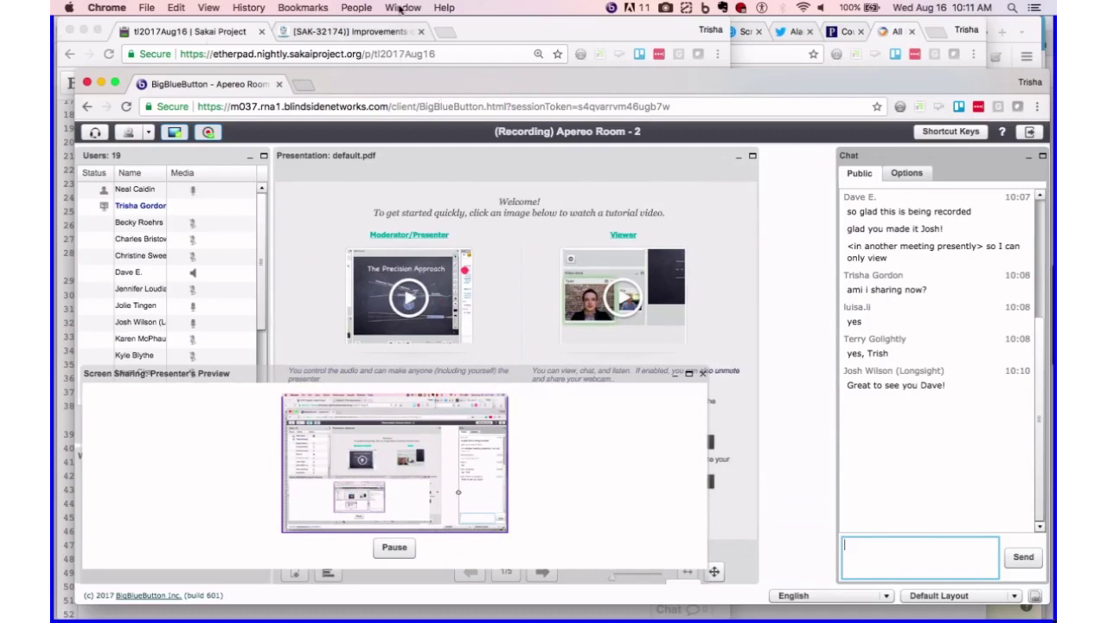
pyautogui.click(401, 8)
pyautogui.click(410, 229)
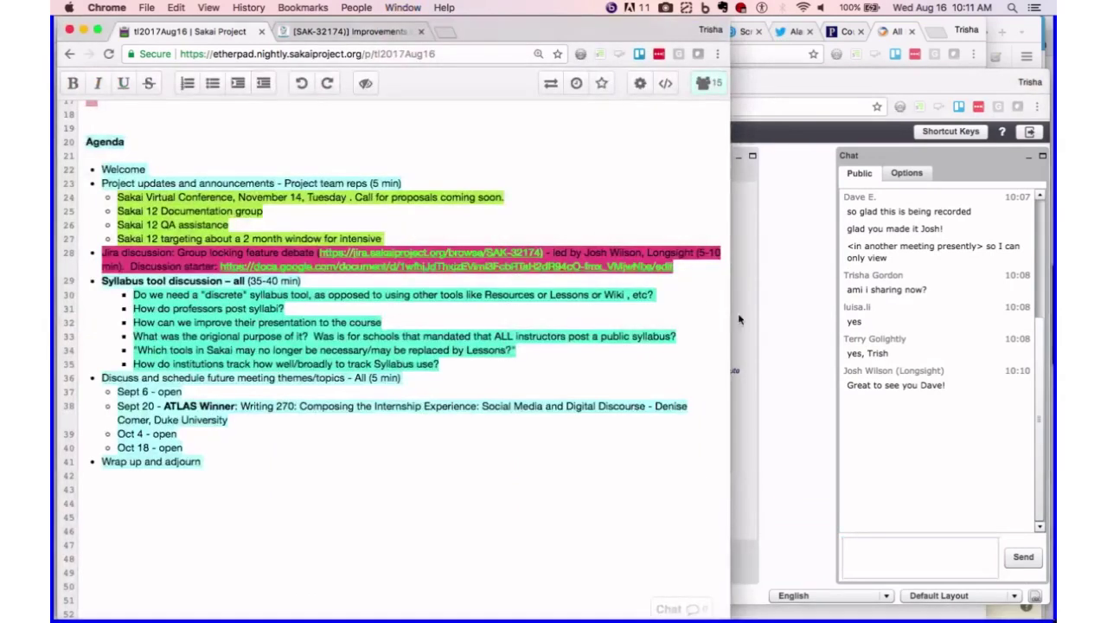
# - Widen the Etherpad window and open the line-28 docs.google.com discussion-starter link in a new tab
pyautogui.moveTo(734, 315); pyautogui.dragTo(830, 317)
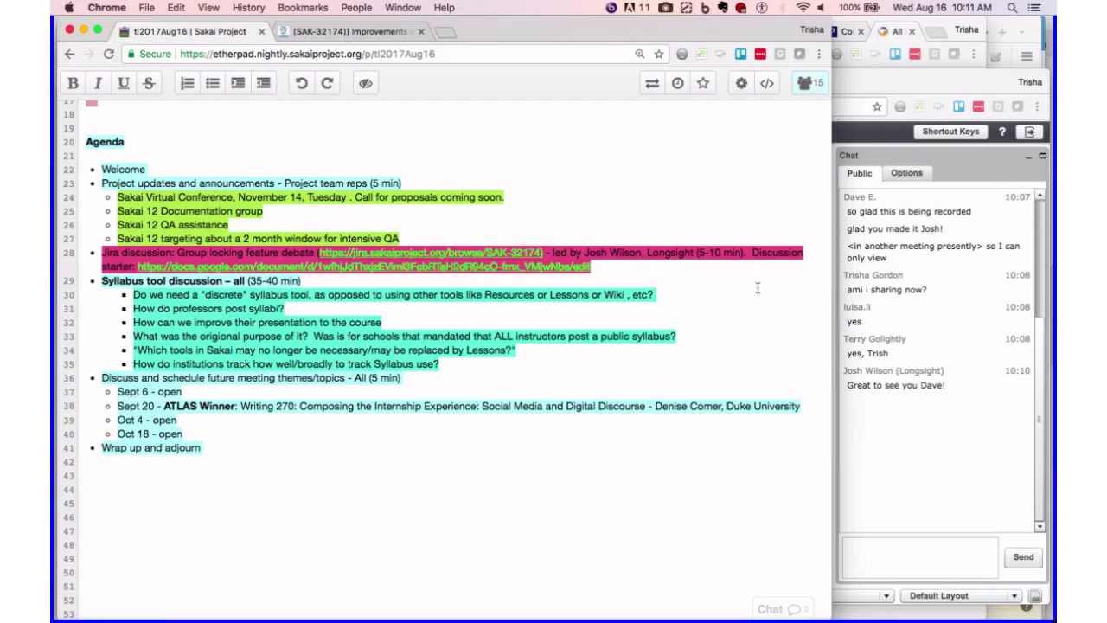
pyautogui.rightClick(515, 270)
pyautogui.click(570, 263)
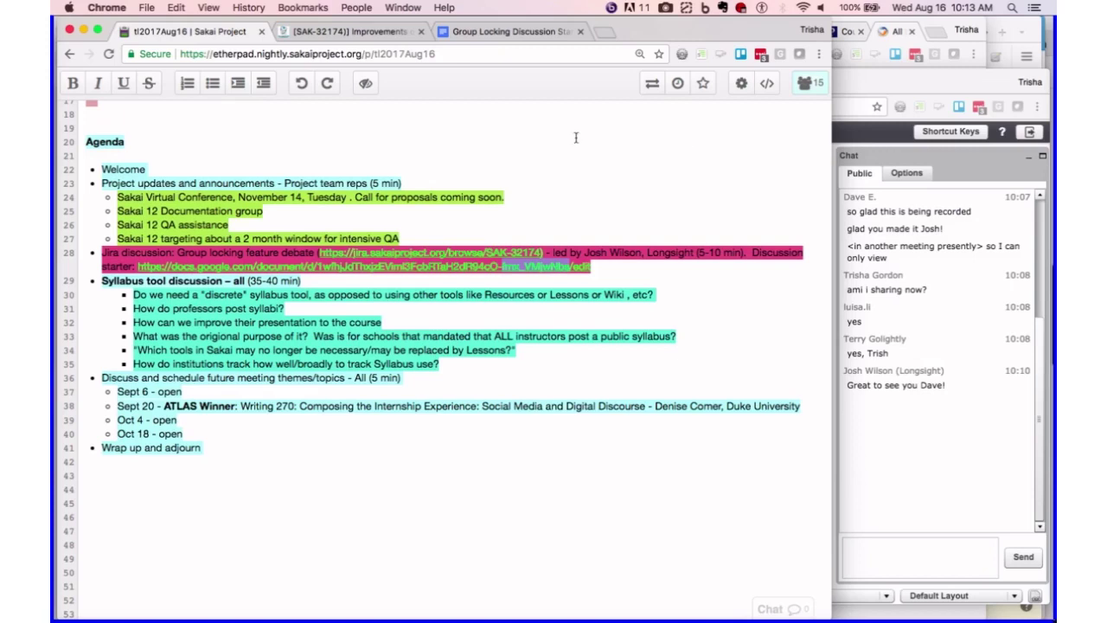
# - Flip between Jira issue SAK-32174 and the Group Locking Discussion Starter 20170815 doc, ending on the doc
pyautogui.click(344, 35)
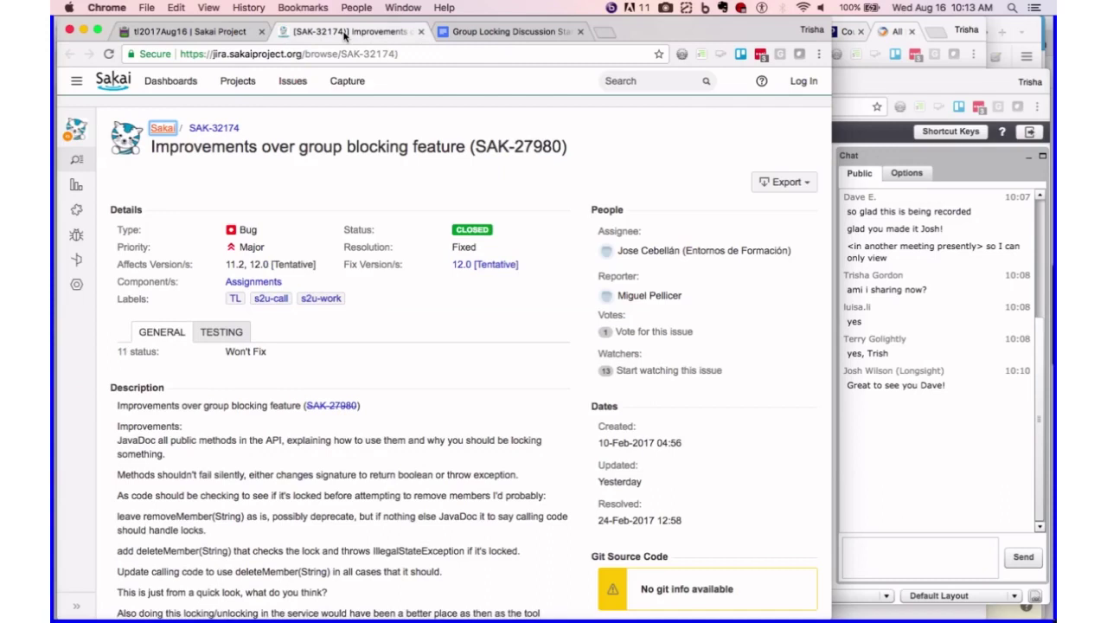
pyautogui.click(498, 35)
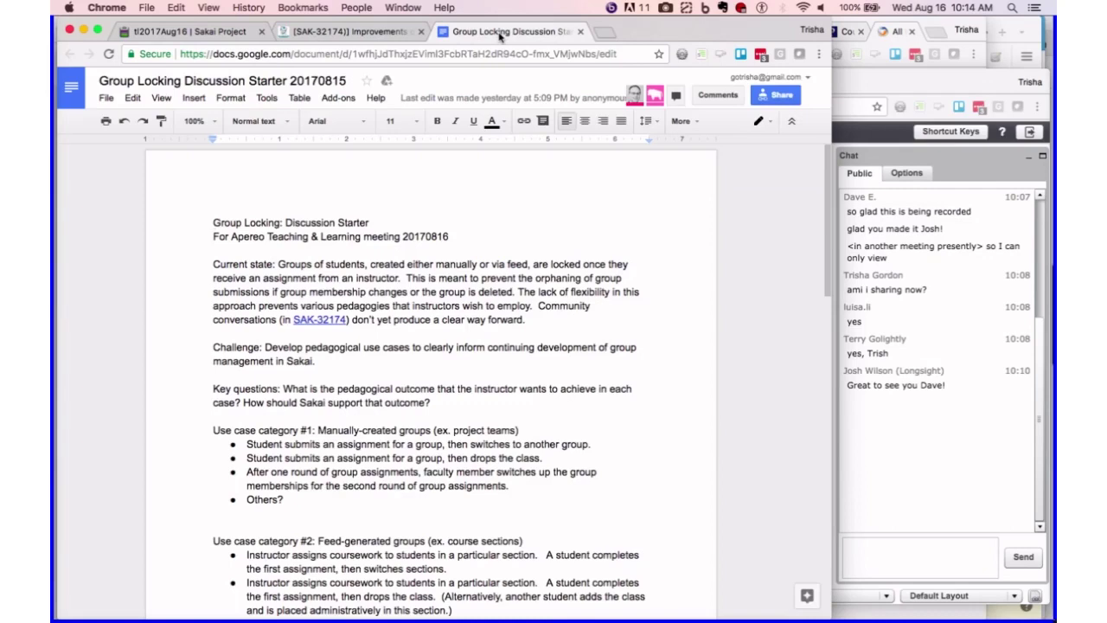
pyautogui.click(331, 34)
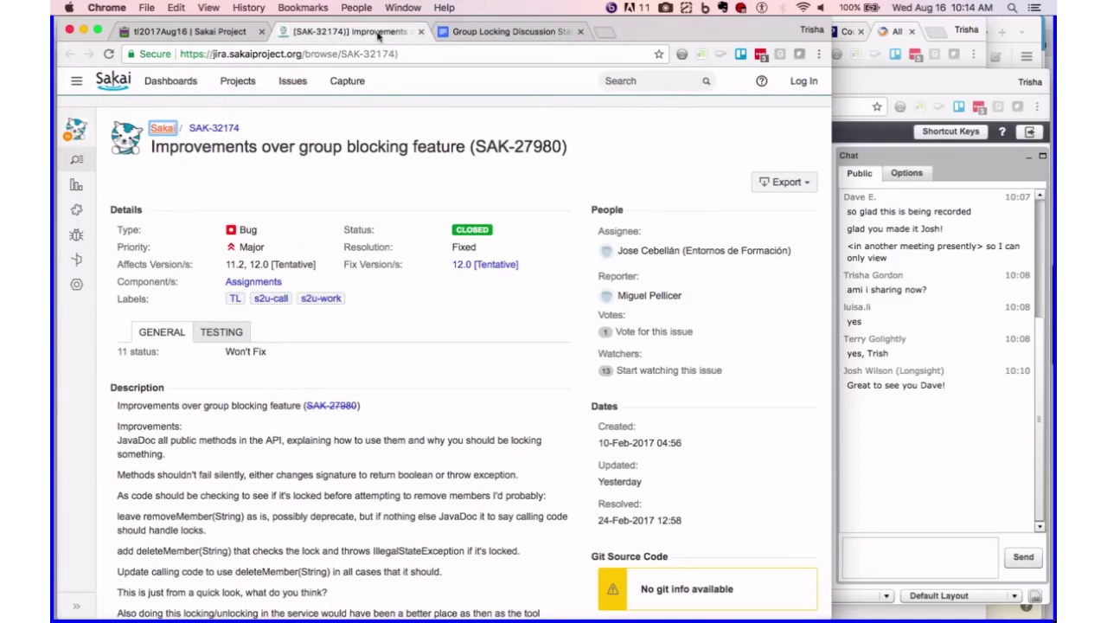
pyautogui.click(517, 33)
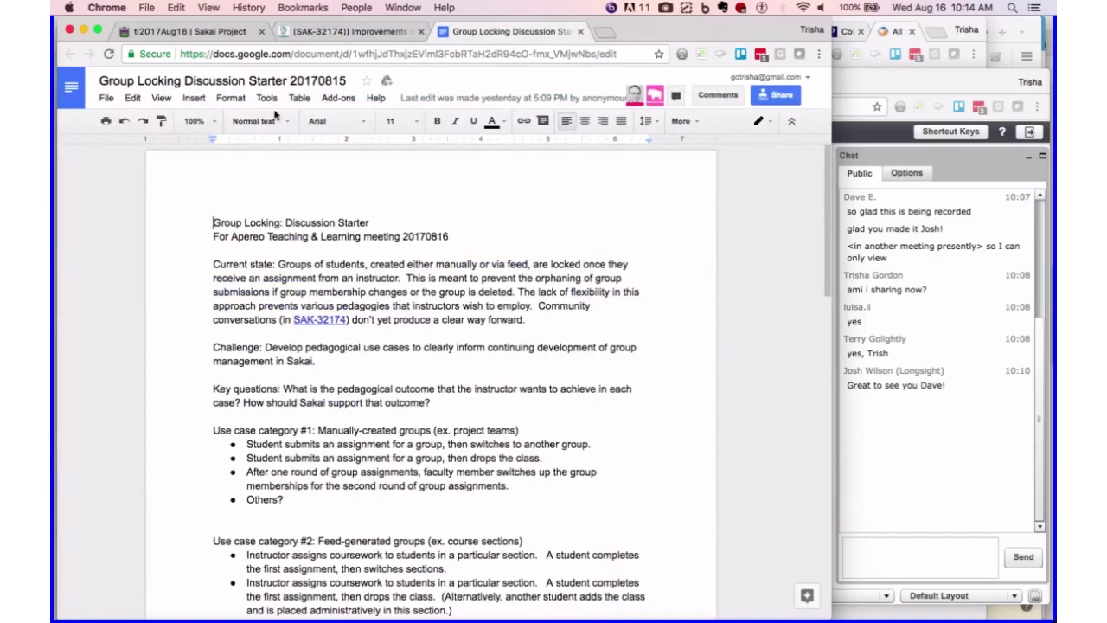
pyautogui.click(159, 98)
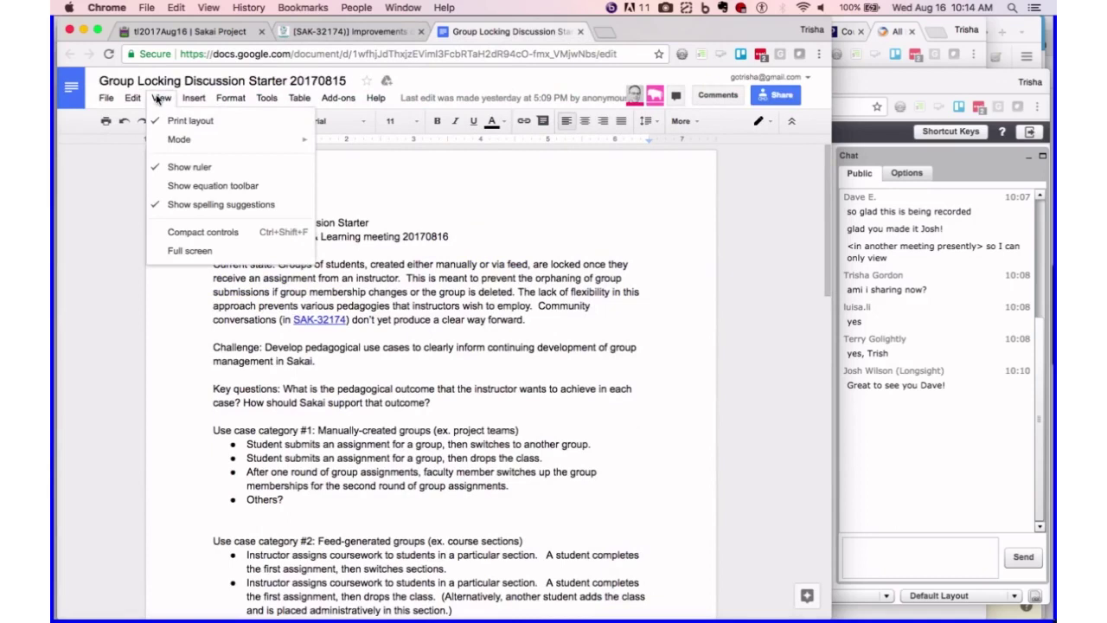
pyautogui.click(157, 167)
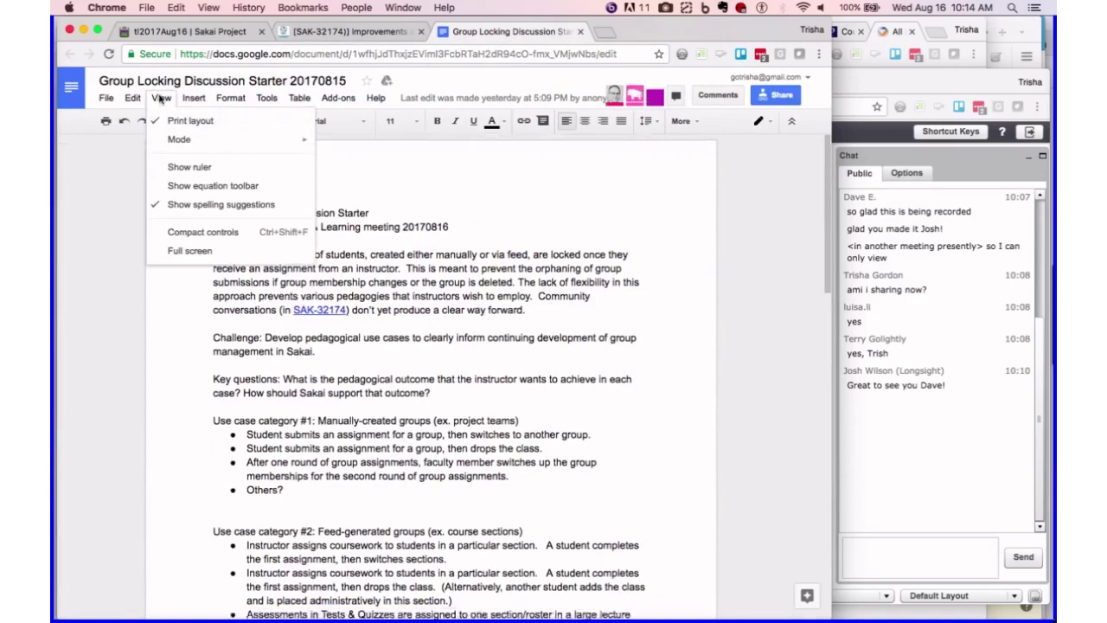
pyautogui.click(193, 98)
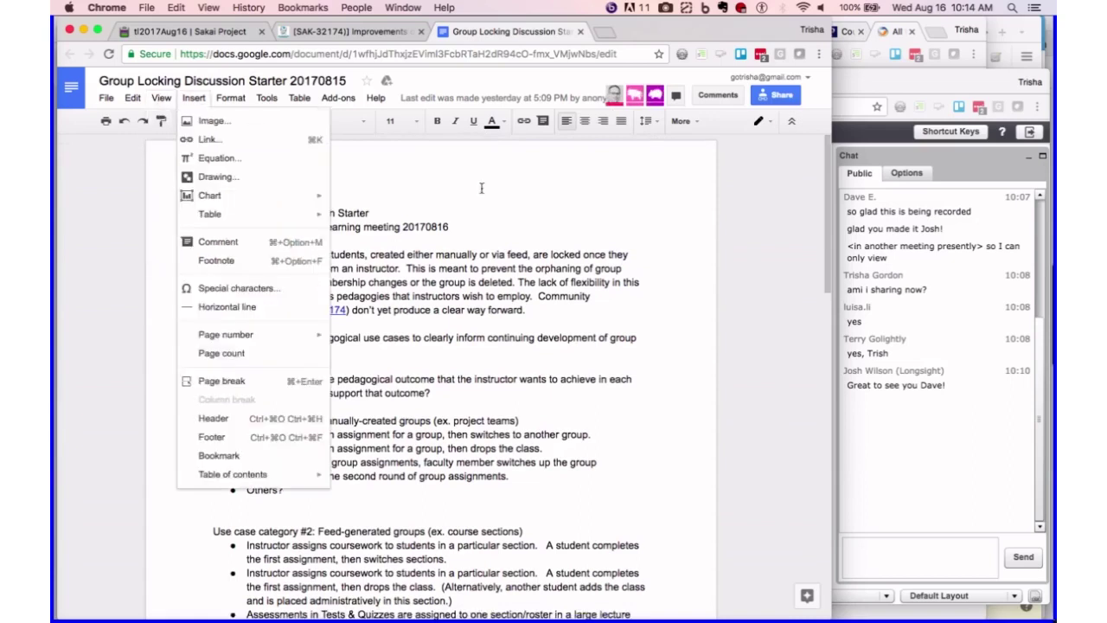
pyautogui.click(745, 184)
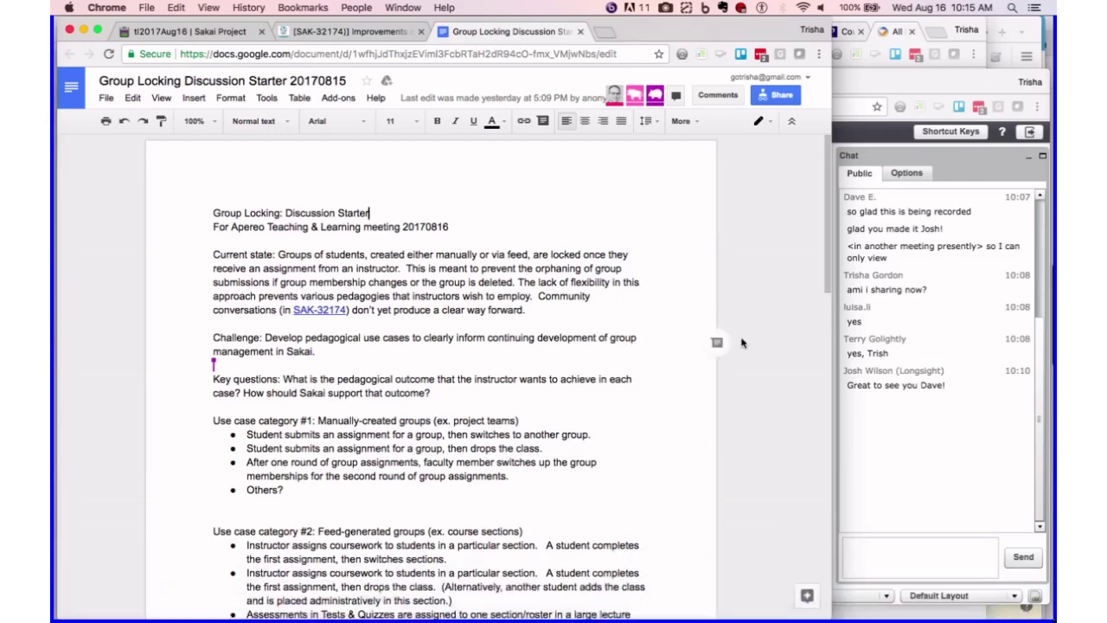
# - Show SAK-32174 and scroll past its description and issue links to the Activity comments
pyautogui.click(353, 32)
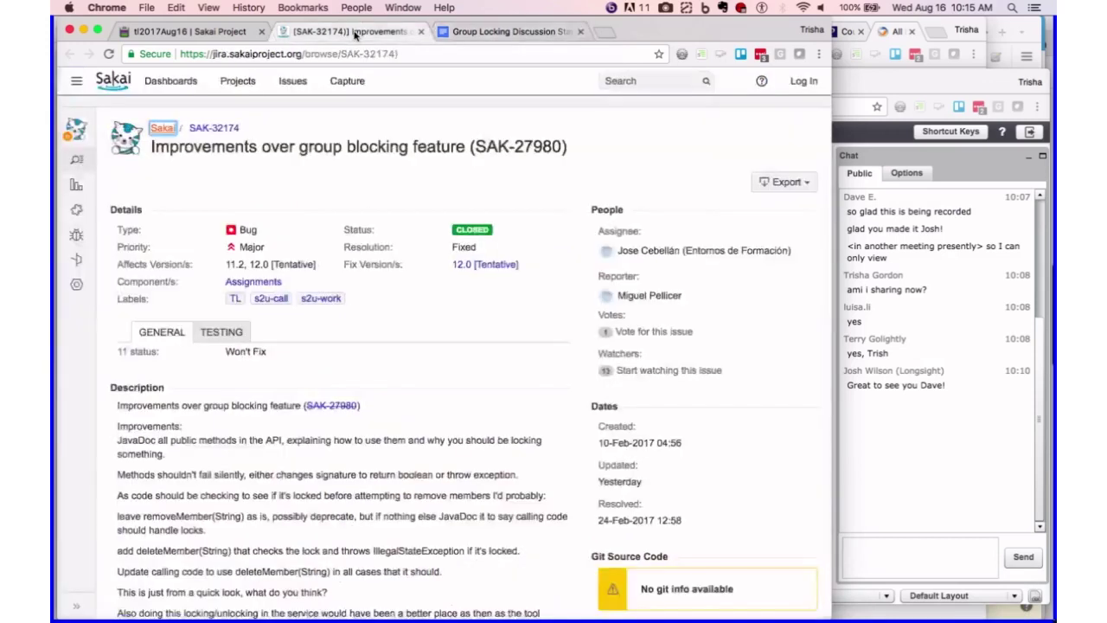
pyautogui.scroll(-5, 427, 310)
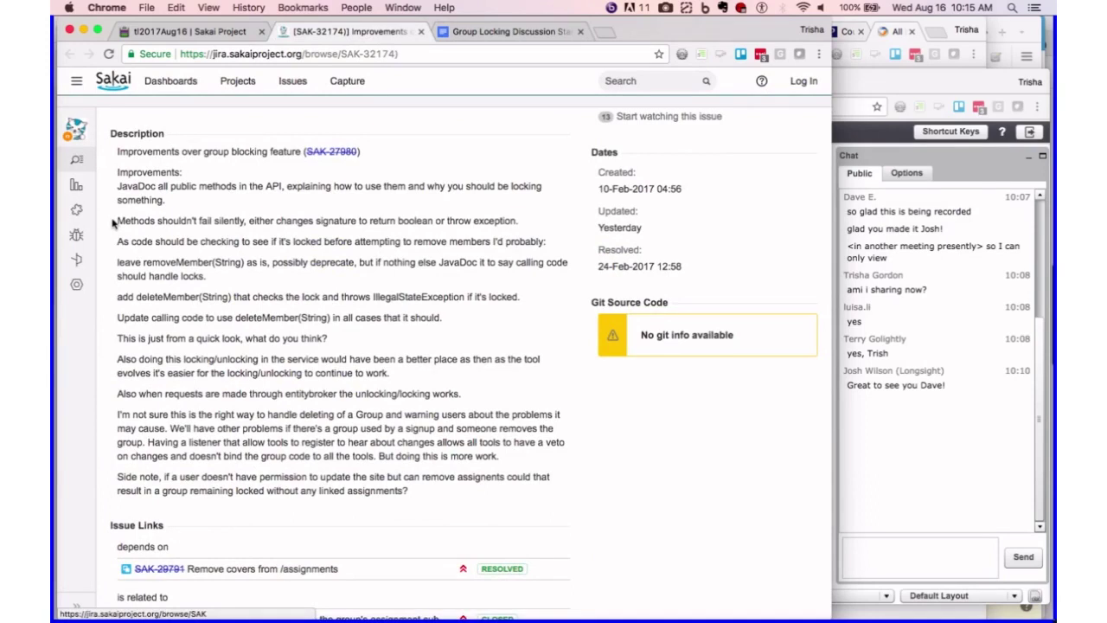
pyautogui.scroll(-2, 113, 223)
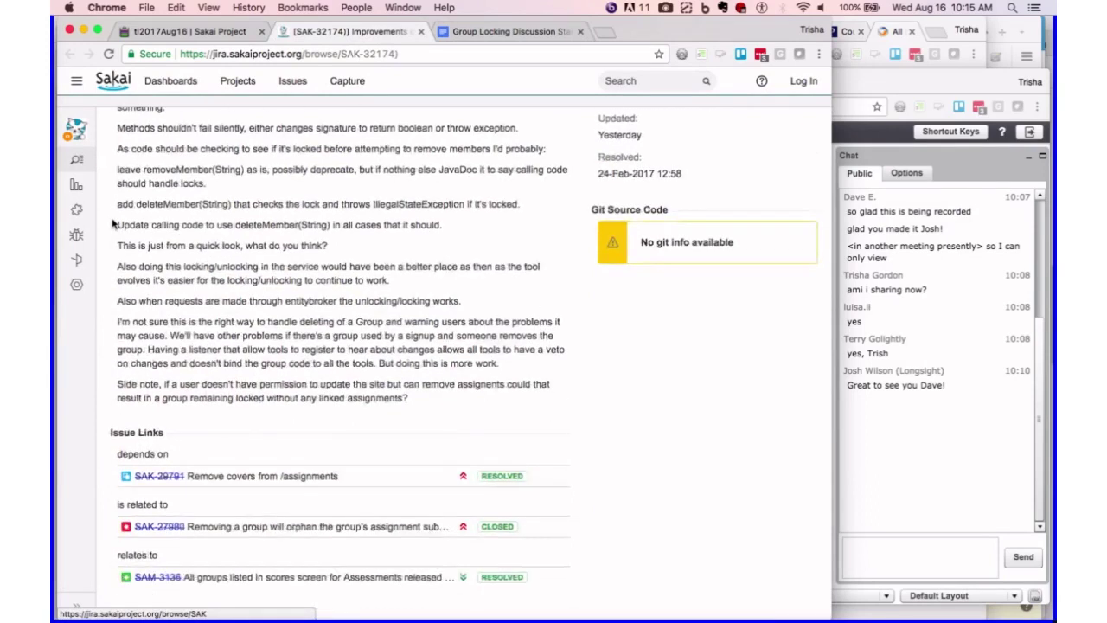
pyautogui.scroll(-2, 113, 223)
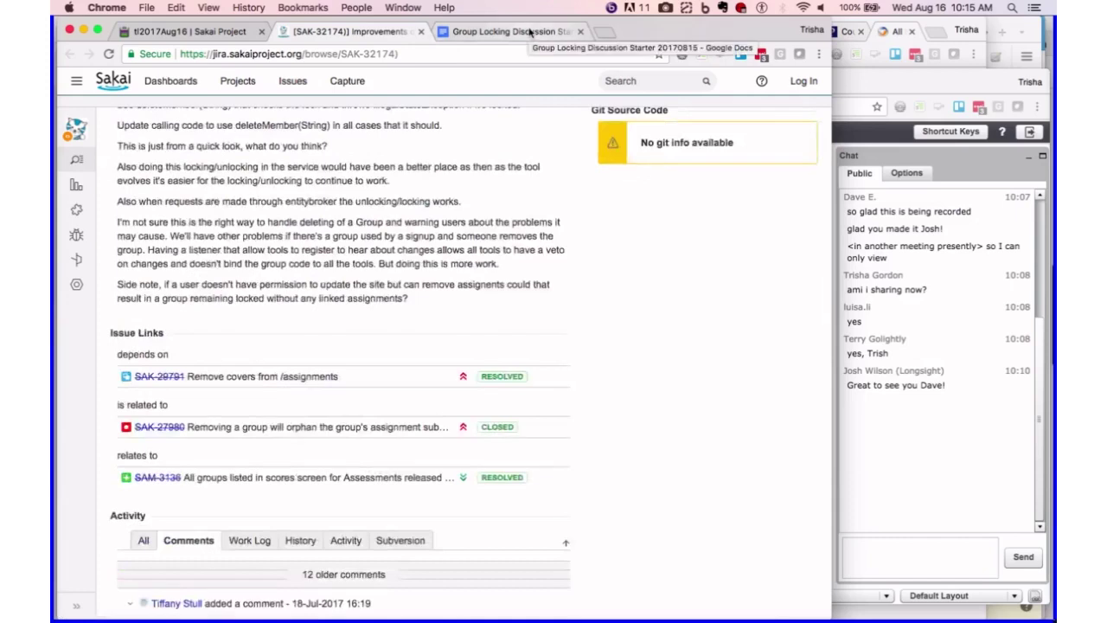
pyautogui.scroll(-1, 578, 369)
pyautogui.scroll(-3, 579, 368)
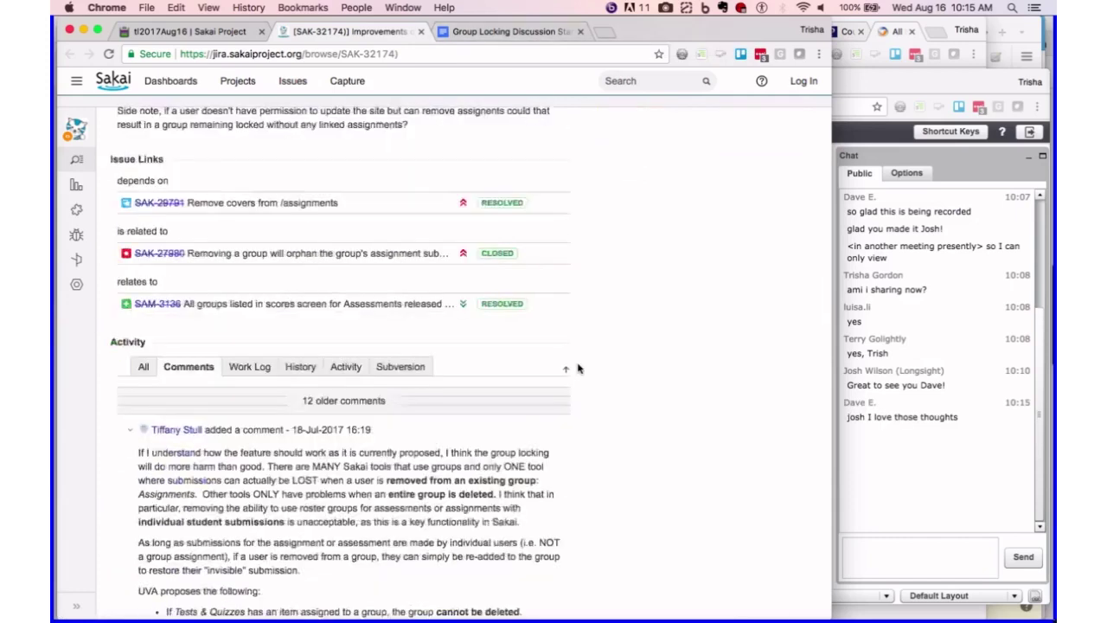
pyautogui.scroll(-3, 579, 368)
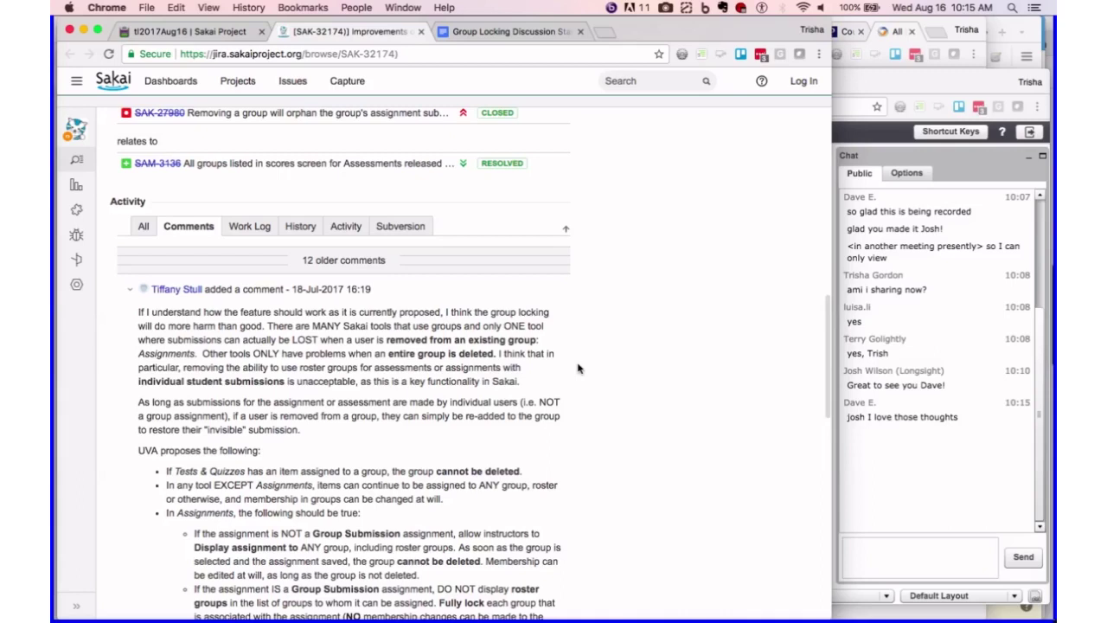
pyautogui.scroll(-2, 578, 368)
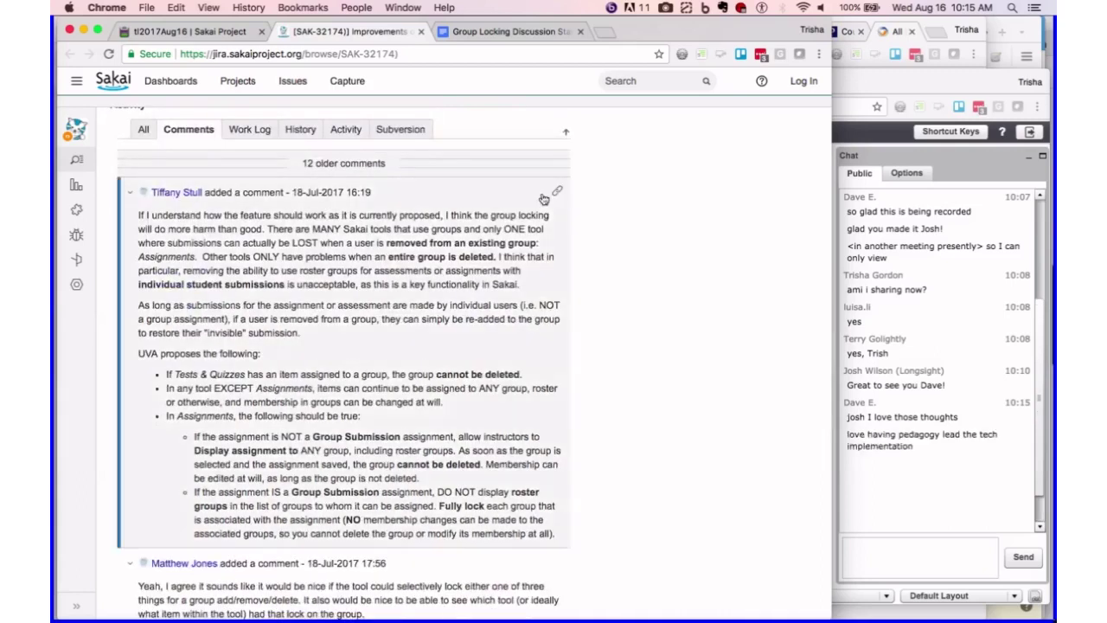
# - Switch back to the 'Group Locking Discussion Starter 20170815' Google Doc tab
pyautogui.click(512, 33)
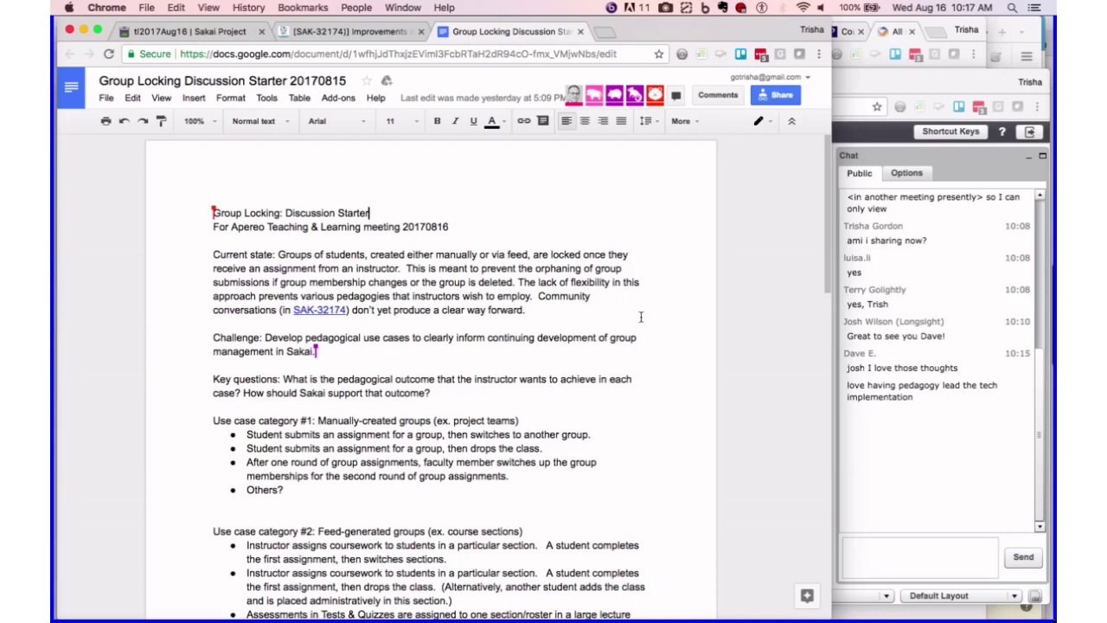
# - Return to Jira issue SAK-32174 and read down to the Tests & Quizzes hidden-submission comments
pyautogui.click(352, 31)
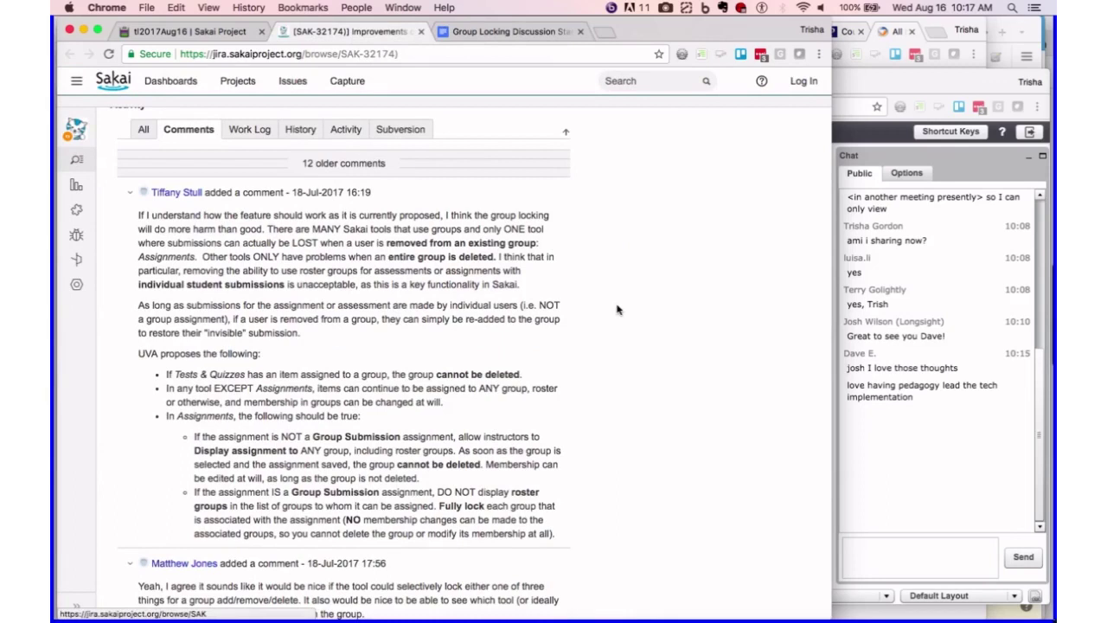
pyautogui.scroll(-3, 616, 308)
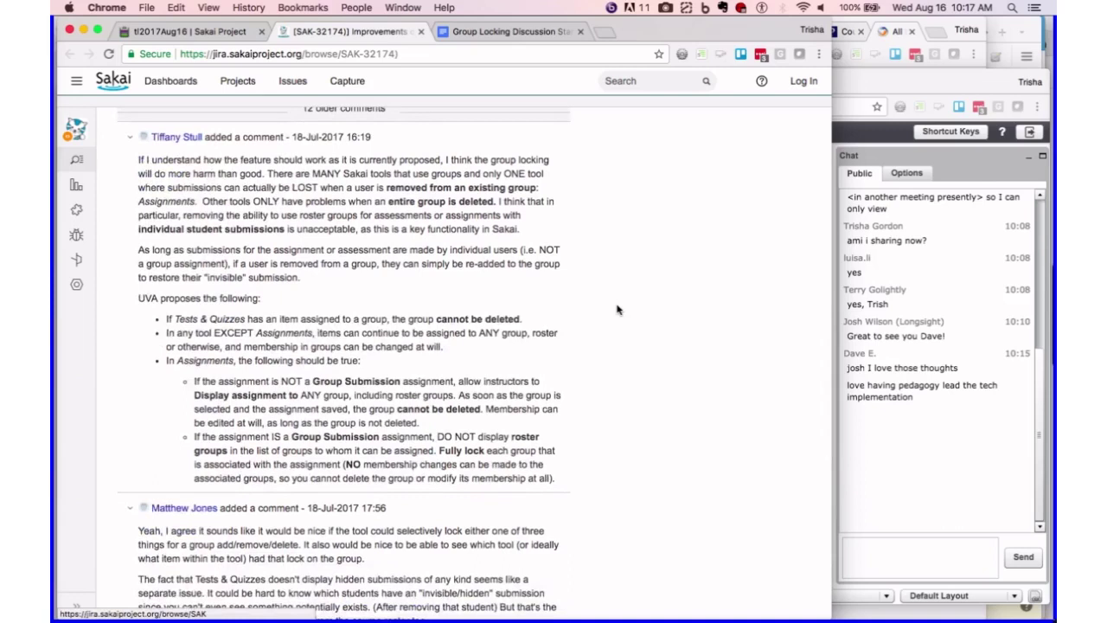
pyautogui.scroll(-2, 617, 308)
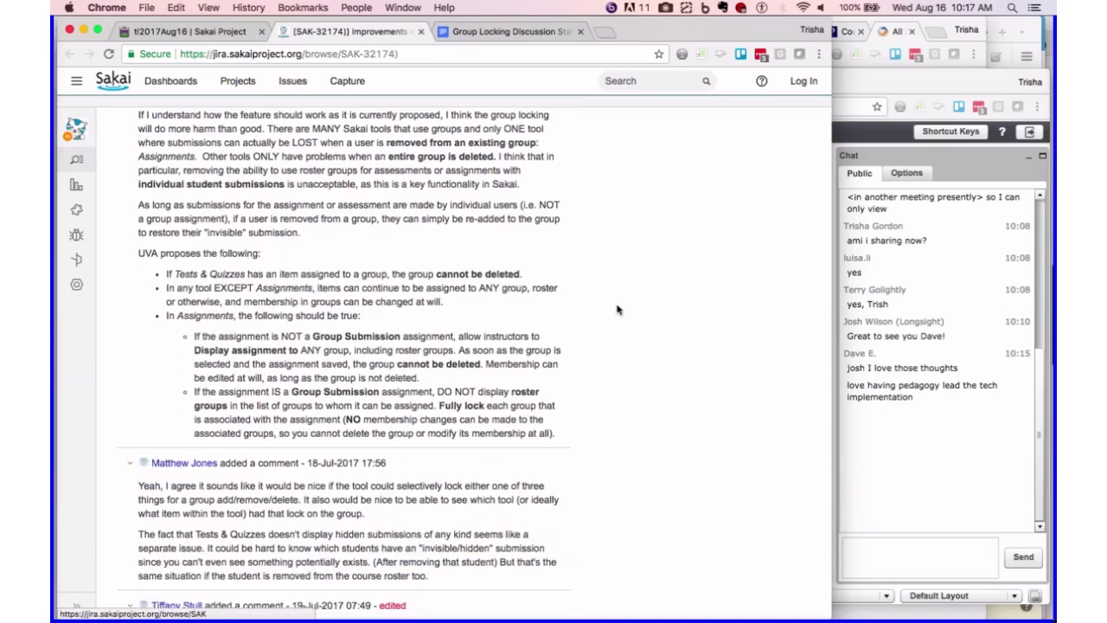
pyautogui.scroll(-6, 617, 309)
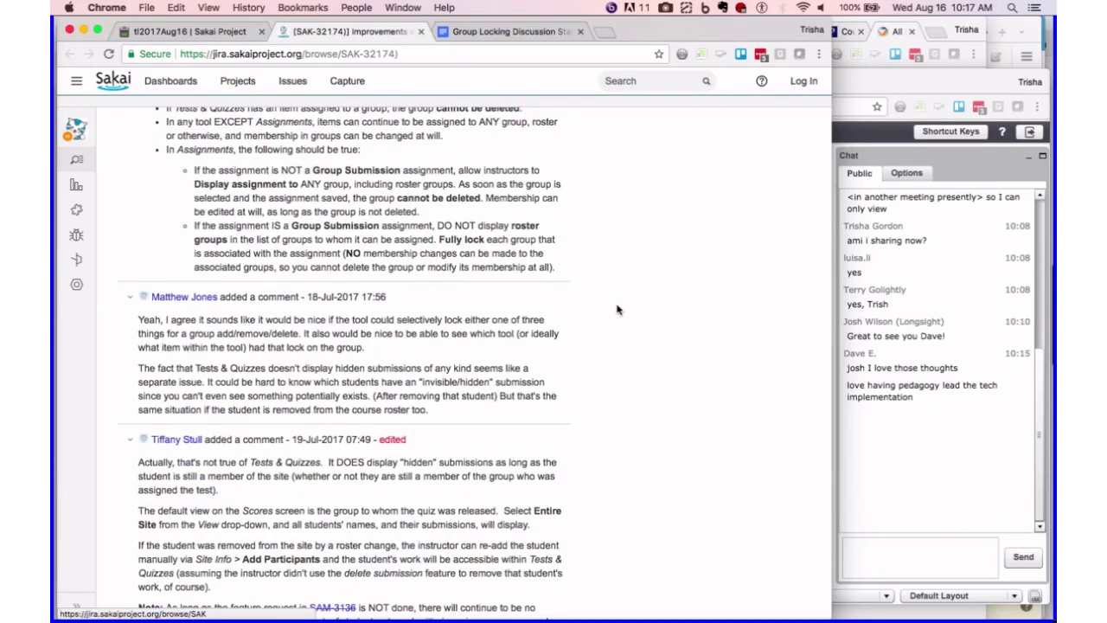
pyautogui.scroll(-7, 617, 309)
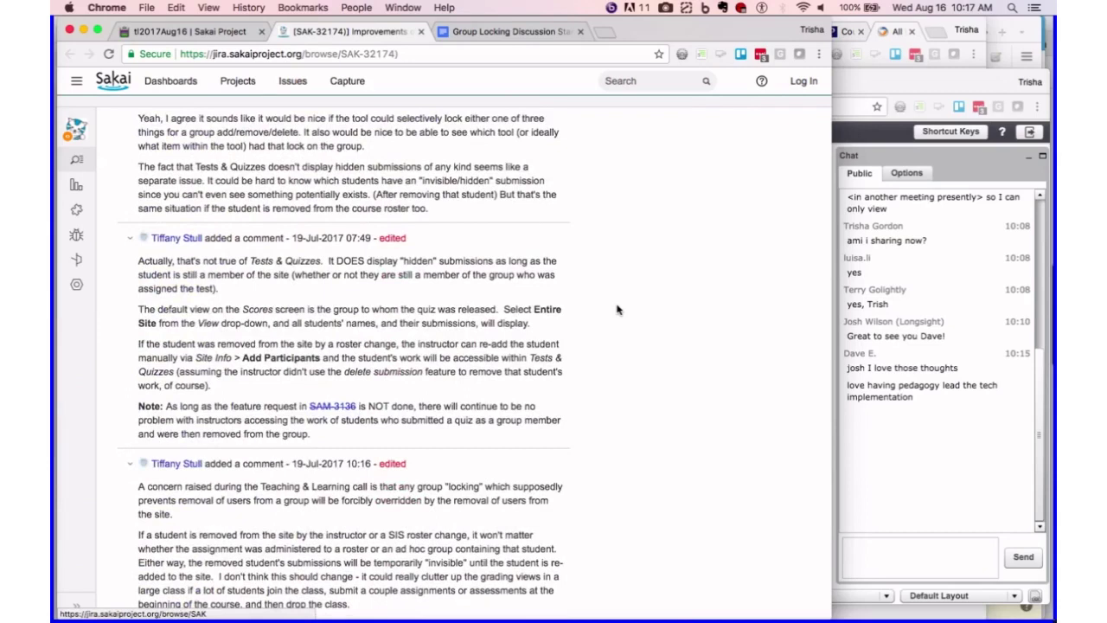
# - Switch back to the Group Locking Discussion Starter and scroll to its Challenge and use-case sections
pyautogui.click(514, 33)
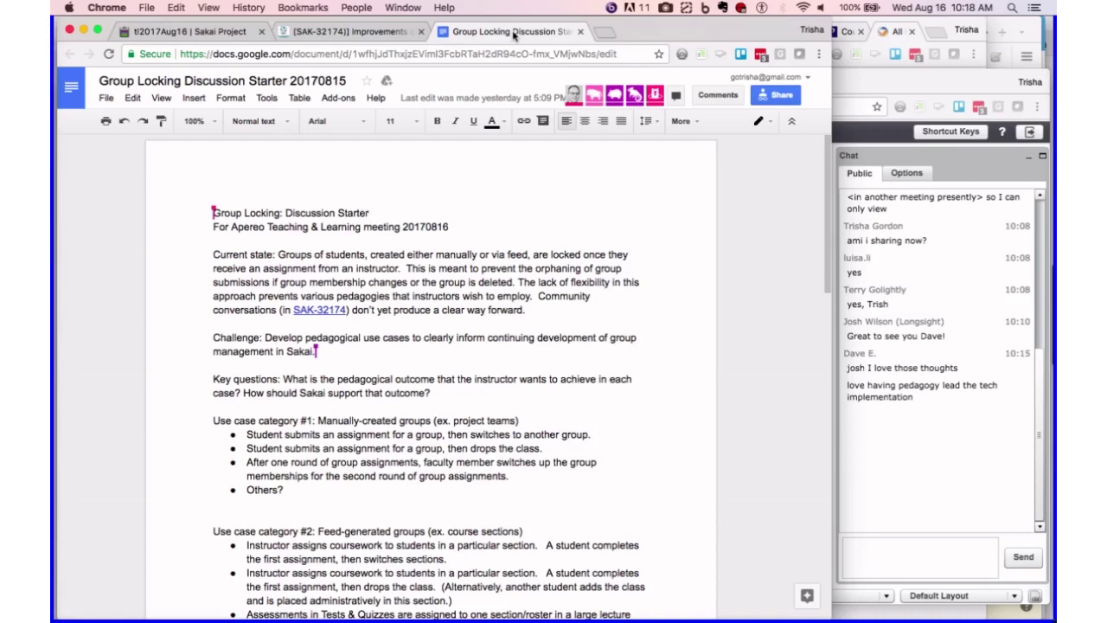
pyautogui.scroll(-1, 631, 304)
pyautogui.scroll(-5, 631, 305)
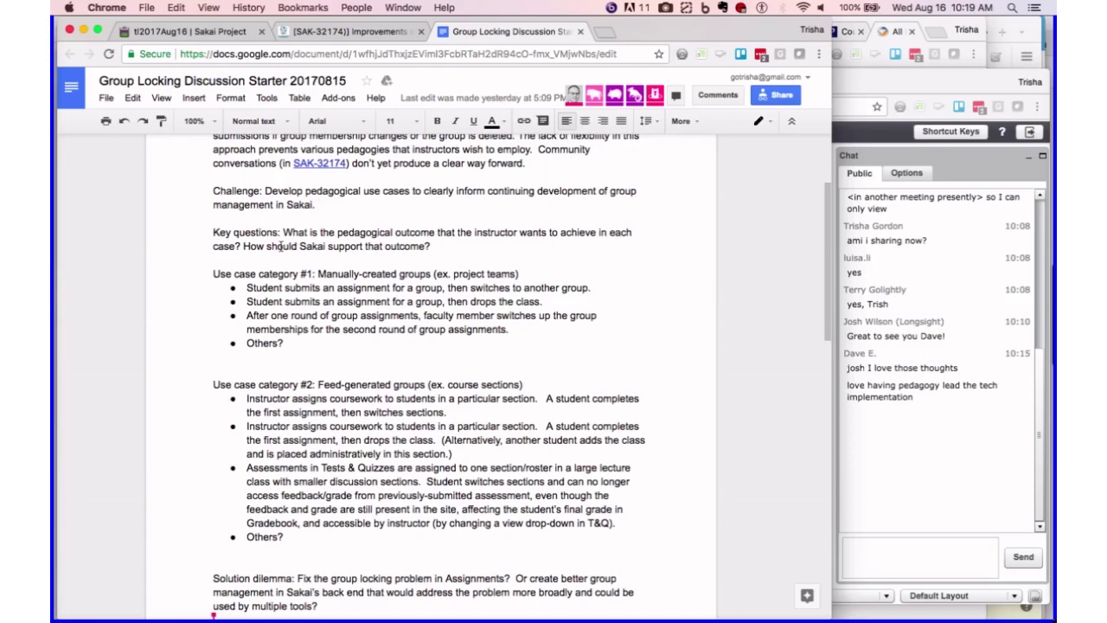
# - Highlight the Challenge paragraph and extend the selection through the Key questions paragraph
pyautogui.moveTo(213, 194); pyautogui.dragTo(338, 212)
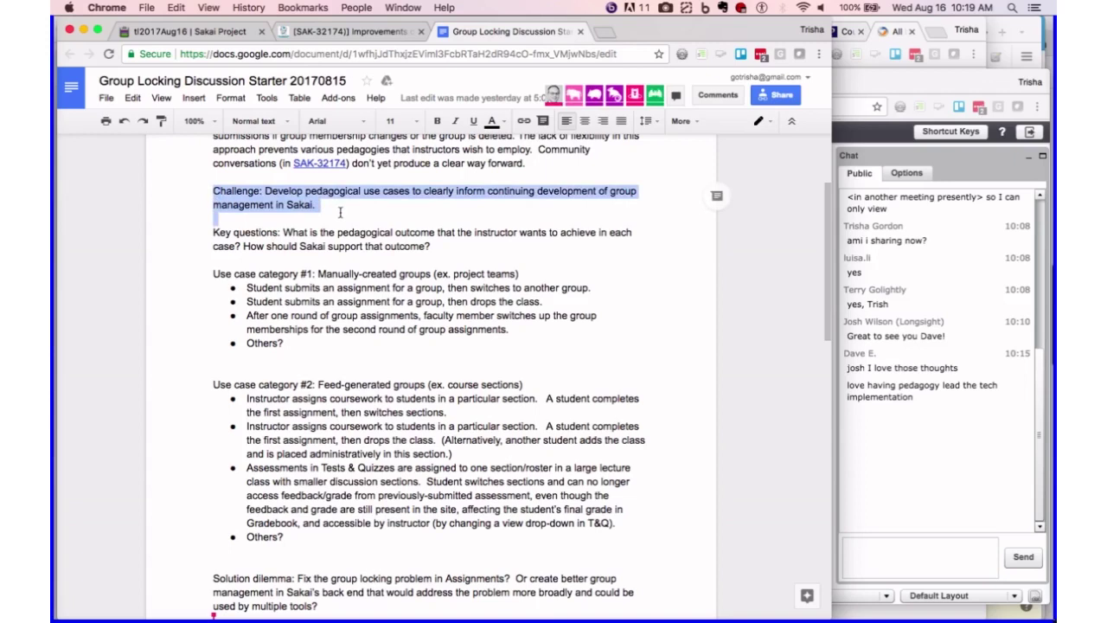
pyautogui.moveTo(340, 212); pyautogui.dragTo(433, 248)
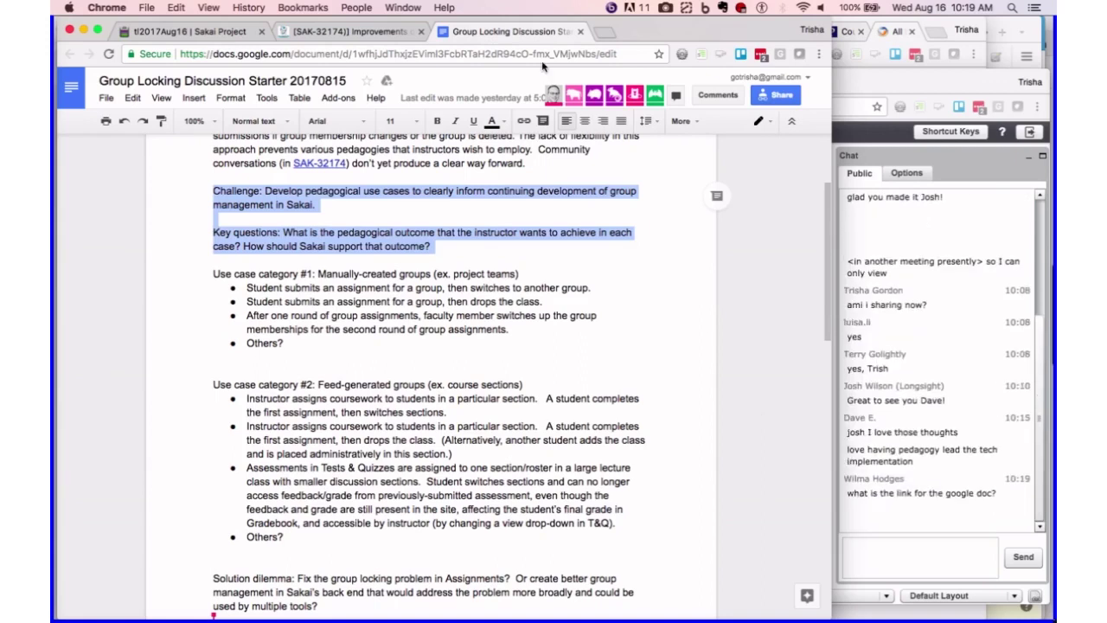
# - Copy the Google Doc's URL and post it in the BigBlueButton public chat
pyautogui.click(325, 57)
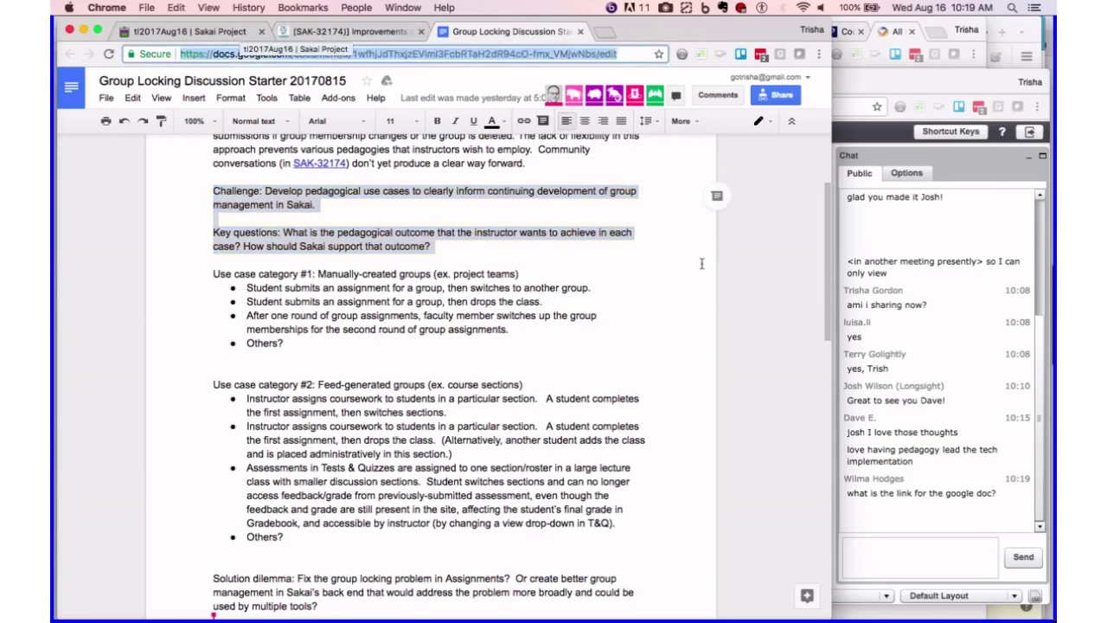
pyautogui.click(909, 579)
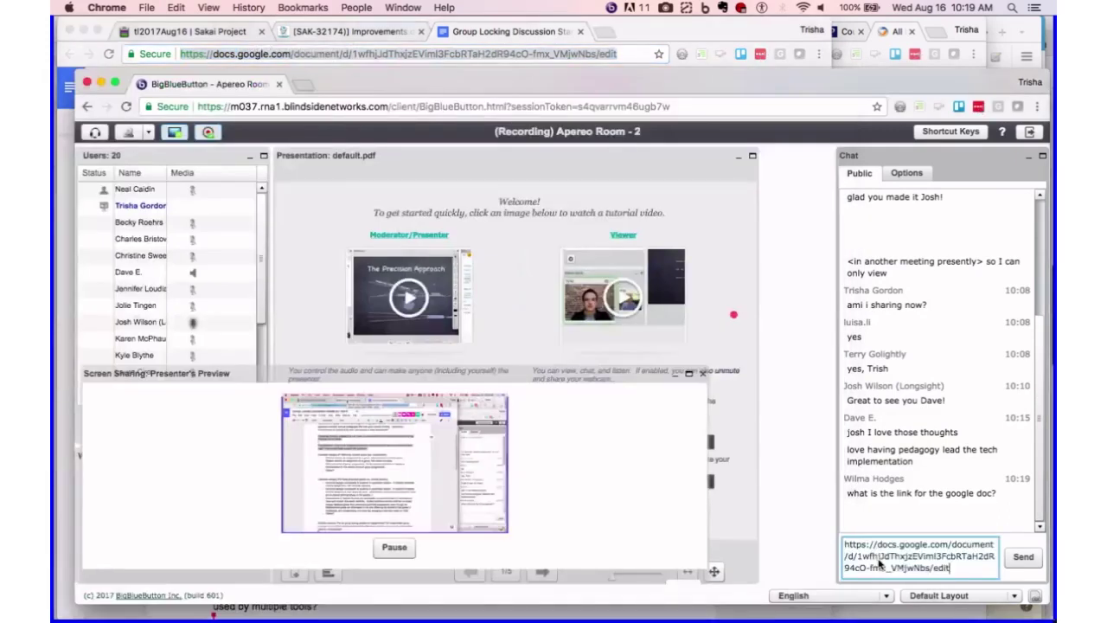
pyautogui.press('Return')
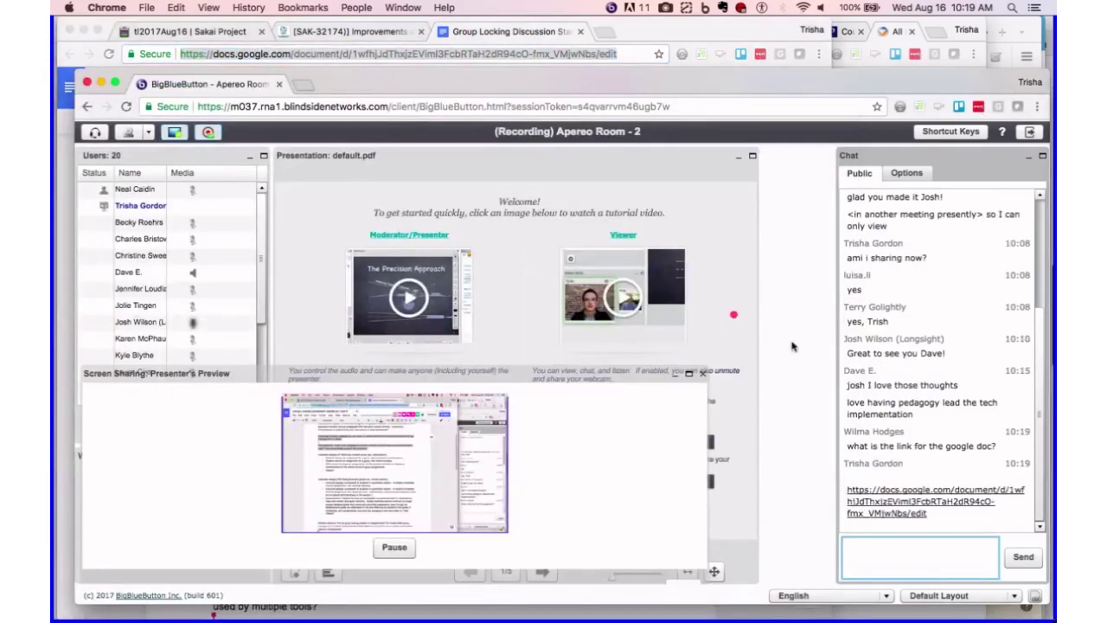
pyautogui.click(499, 32)
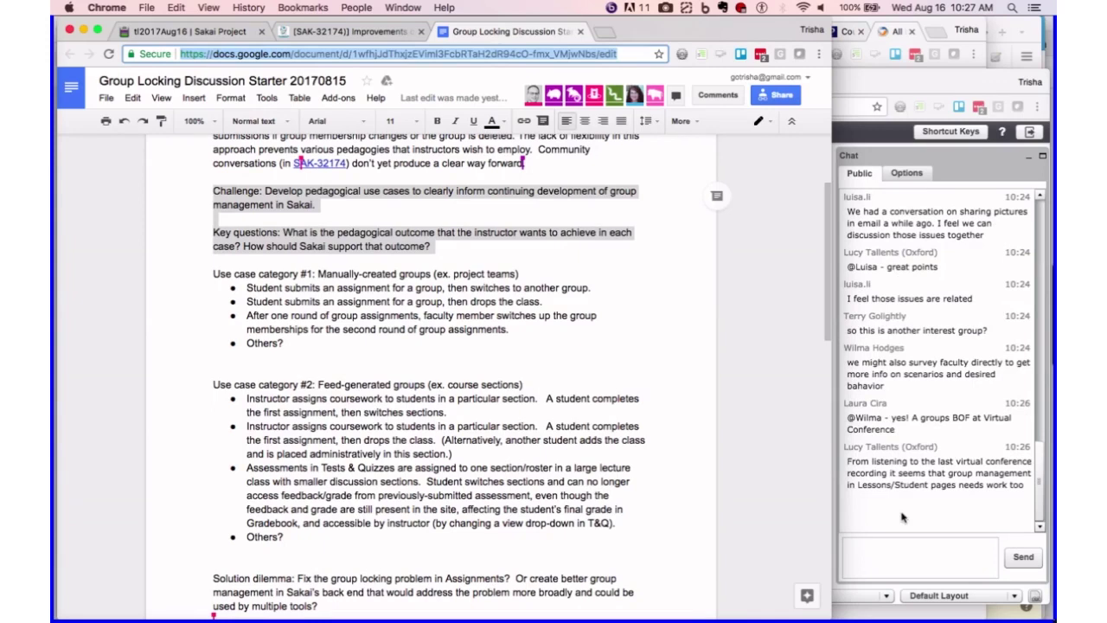
# - Bring up the tl2017Aug16 Etherpad agenda tab from the call window
pyautogui.moveTo(348, 605)
pyautogui.click(868, 554)
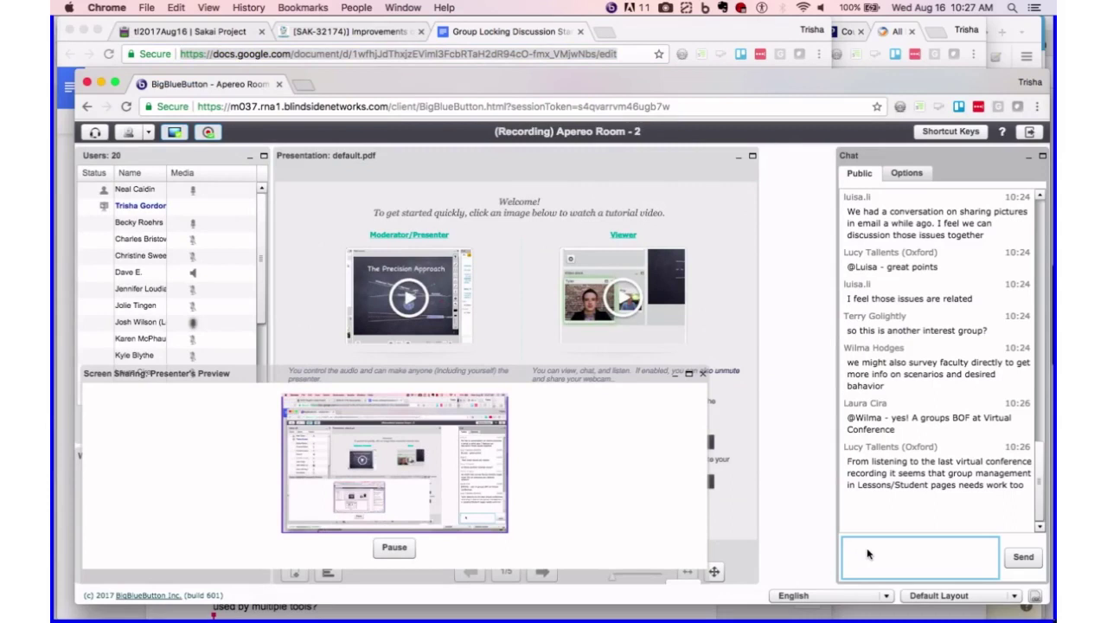
pyautogui.click(187, 33)
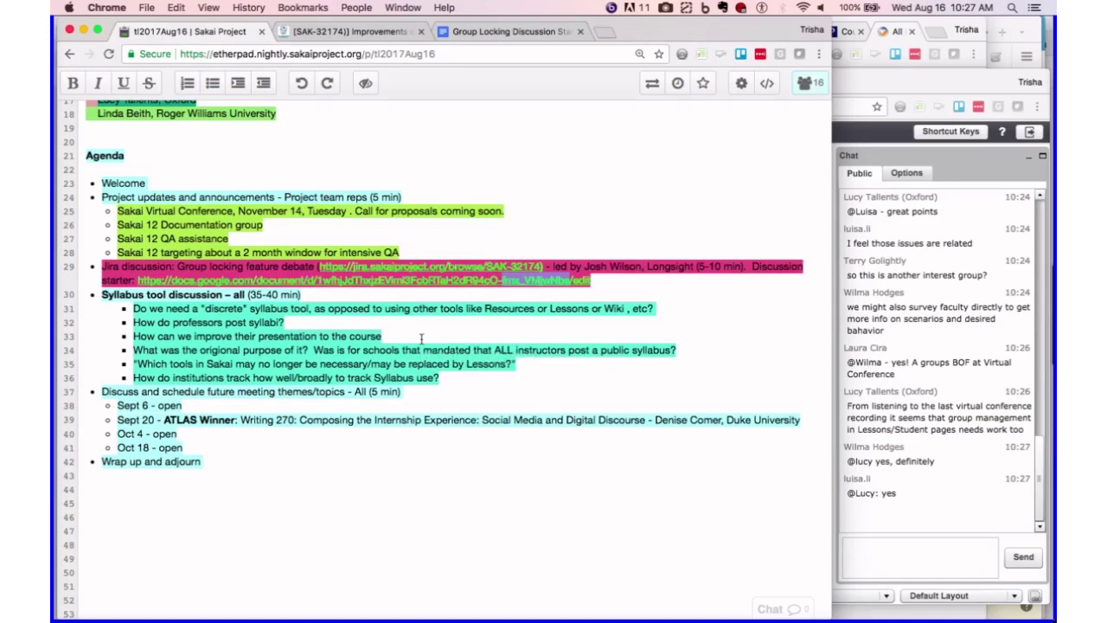
# - Replace 'open' on the Sept 6 line with 'Group Management - ', the presenter's name and 'LongSight'
pyautogui.click(171, 404)
pyautogui.moveTo(157, 404); pyautogui.dragTo(171, 404)
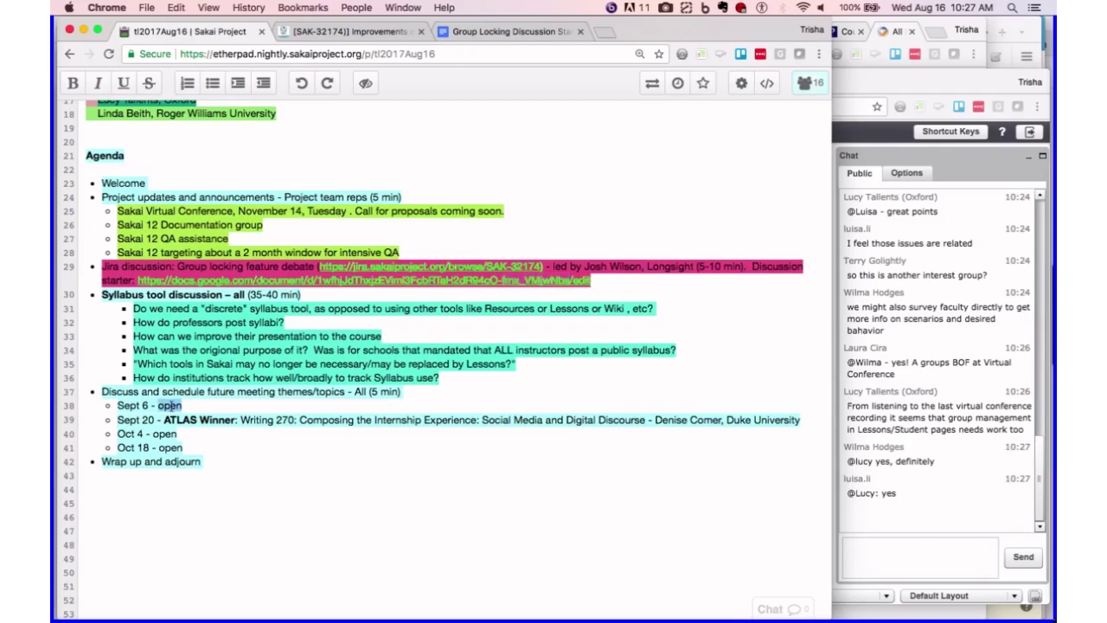
pyautogui.write('Group Management')
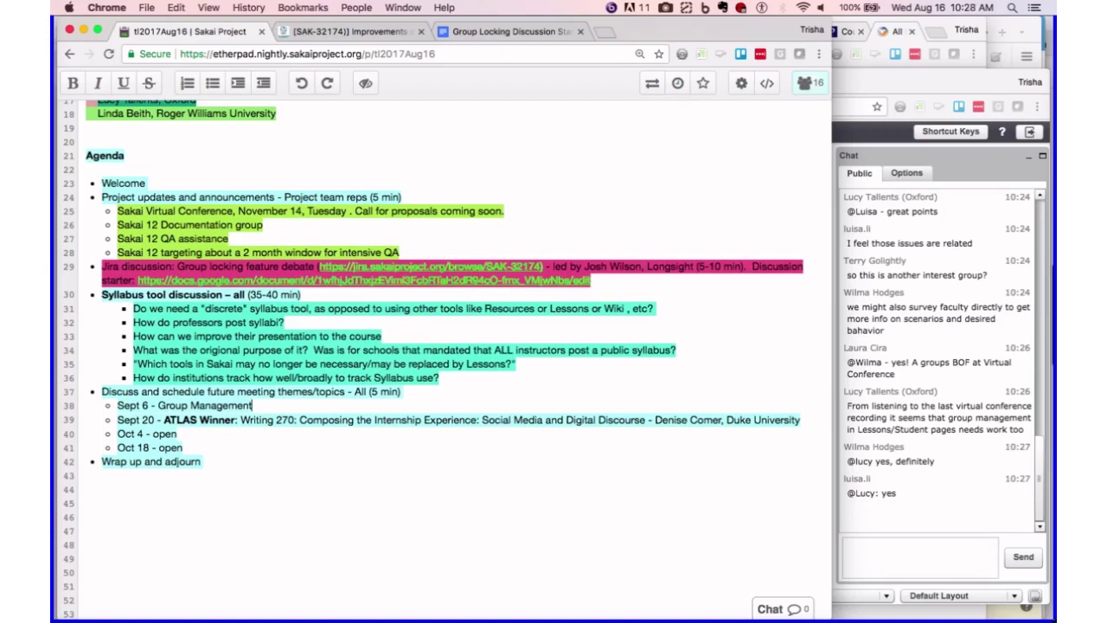
pyautogui.write('- Josh Wilson')
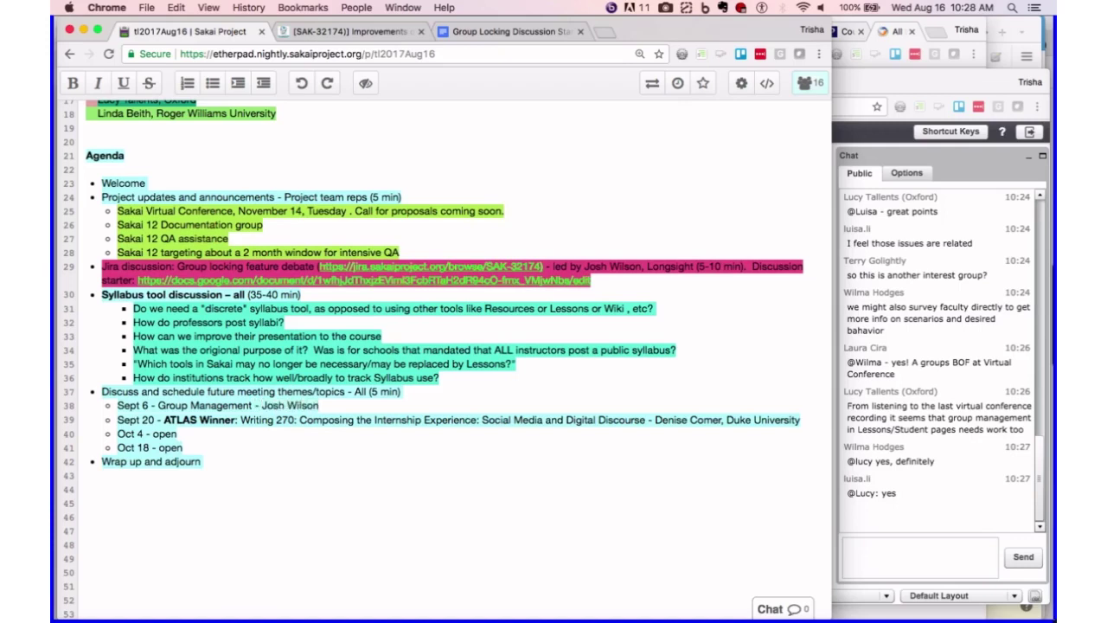
pyautogui.write(', LongSight')
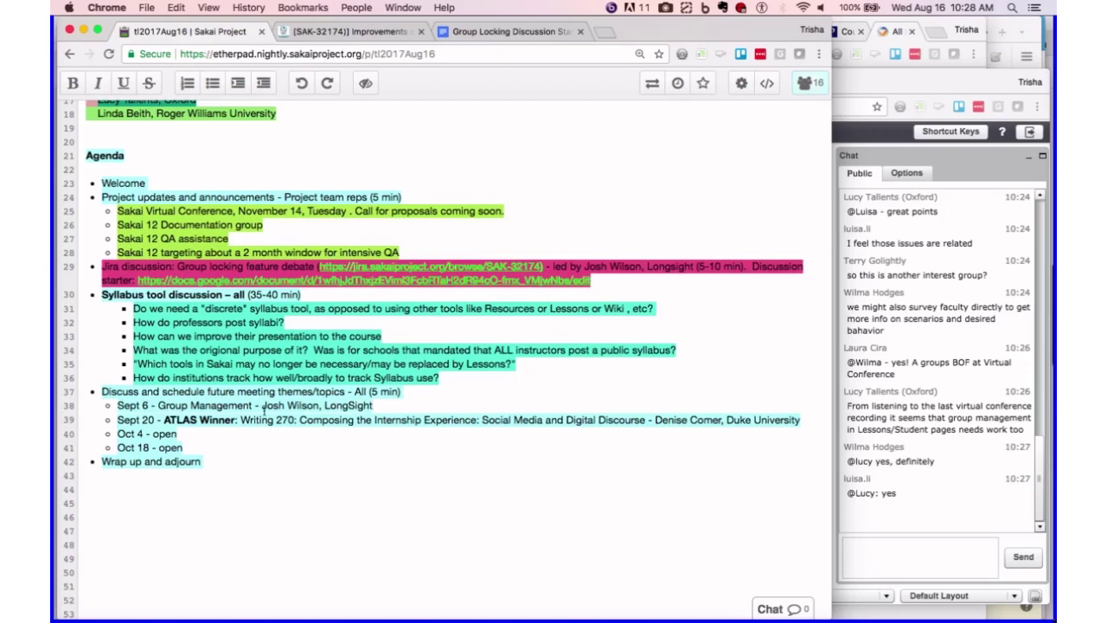
pyautogui.click(190, 405)
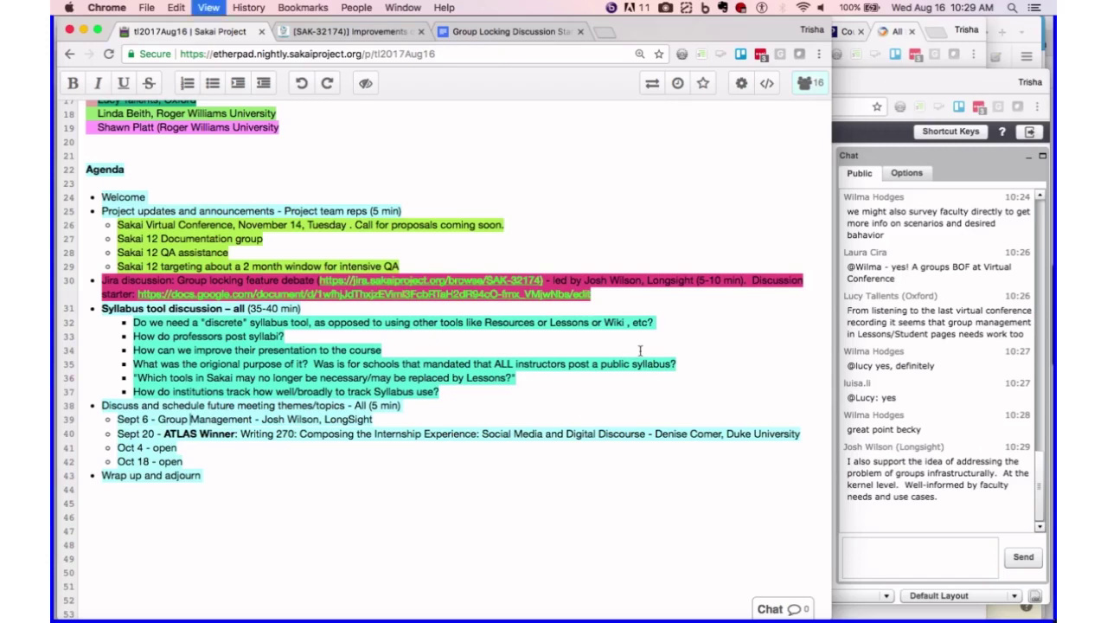
# - Zoom the pad to 150% and scroll to the Syllabus tool discussion questions
pyautogui.press('super+equal')
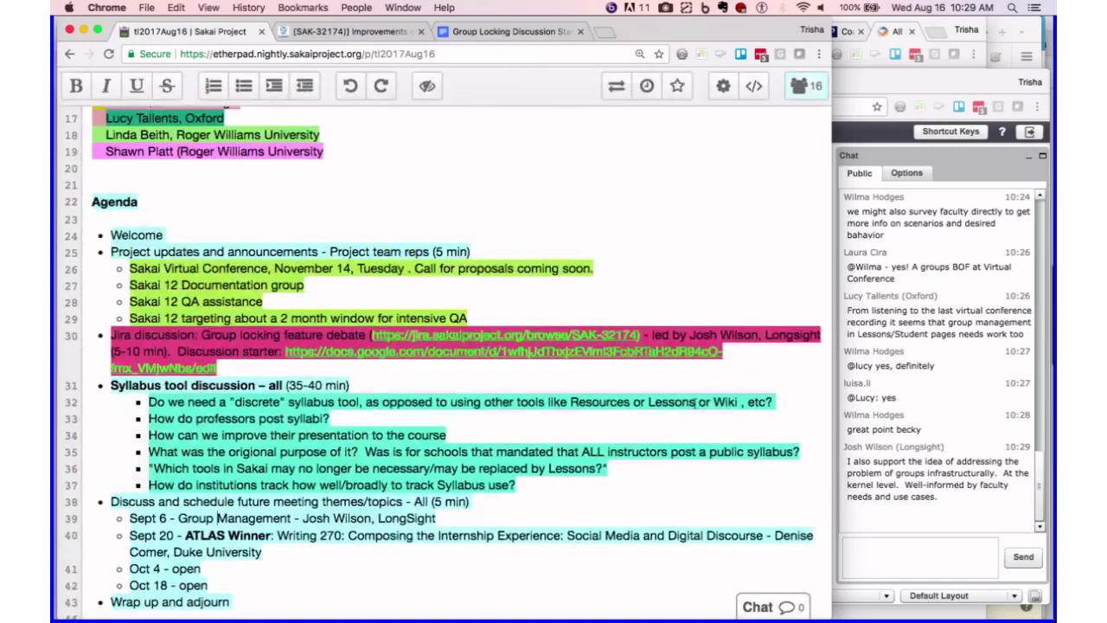
pyautogui.scroll(-5, 691, 397)
pyautogui.scroll(-1, 694, 403)
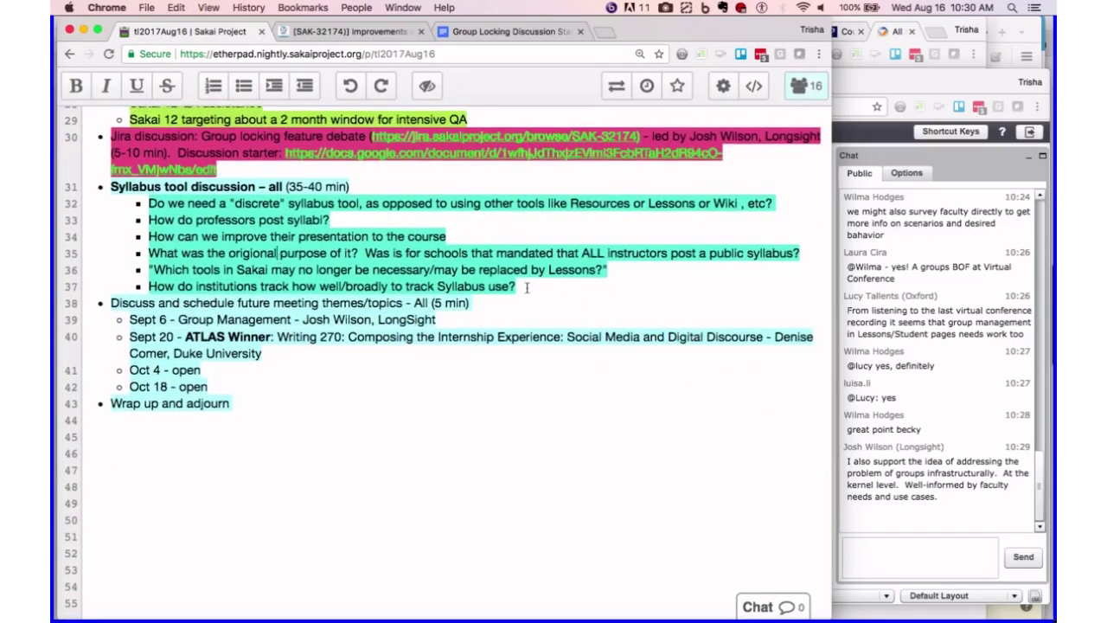
pyautogui.moveTo(517, 287); pyautogui.dragTo(154, 204)
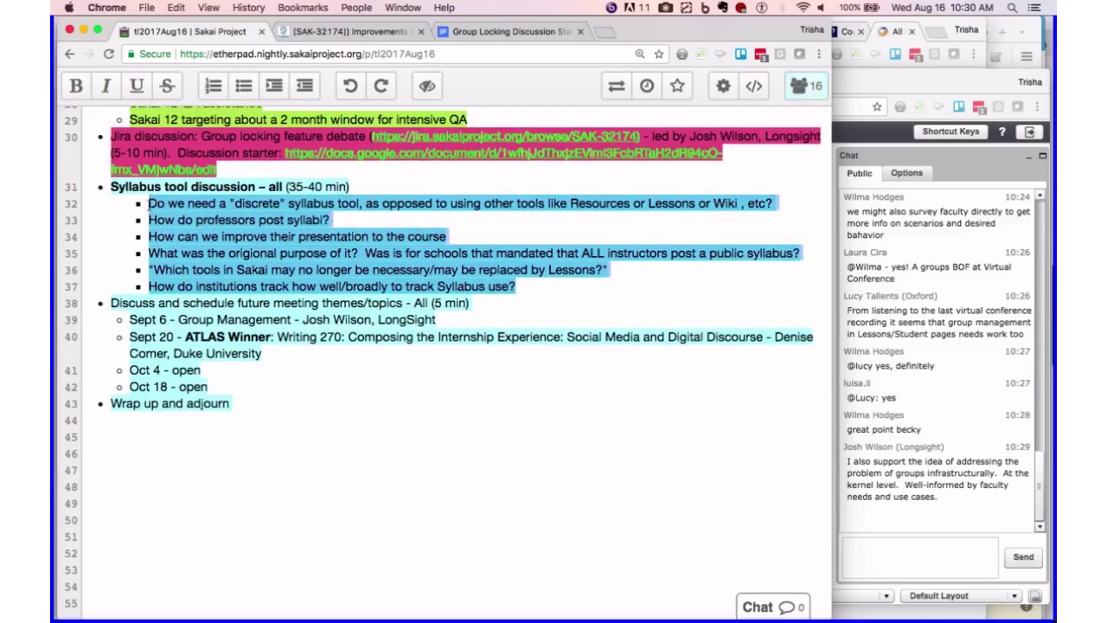
pyautogui.click(645, 319)
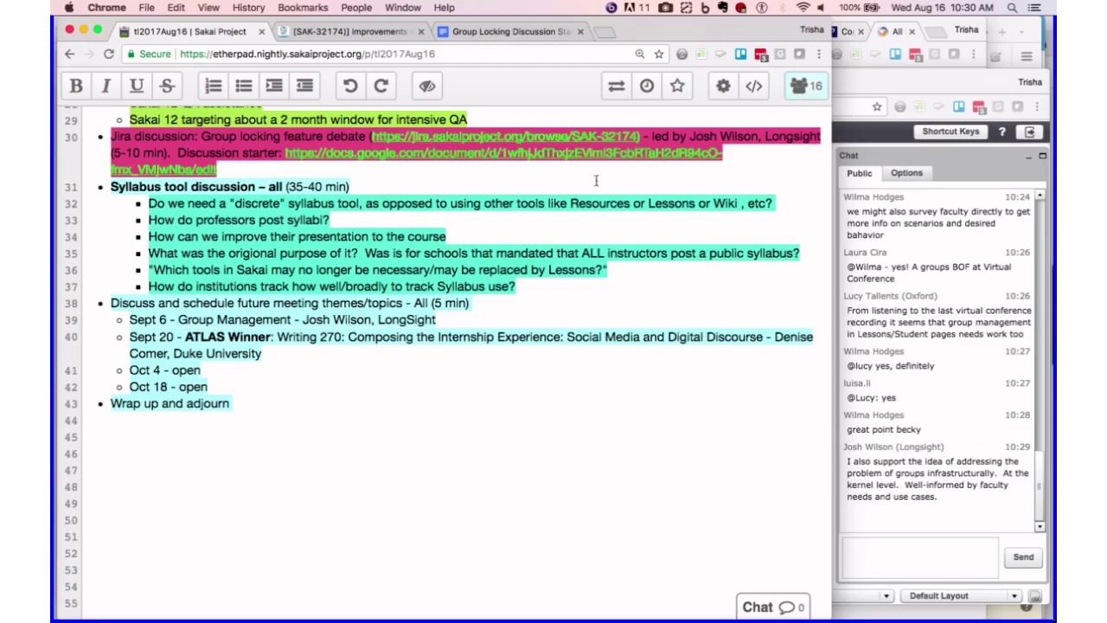
# - Add the indented sub-note 'reminds people that they need to post one' under the discrete-tool question
pyautogui.click(790, 203)
pyautogui.press('Return')
pyautogui.press('Tab')
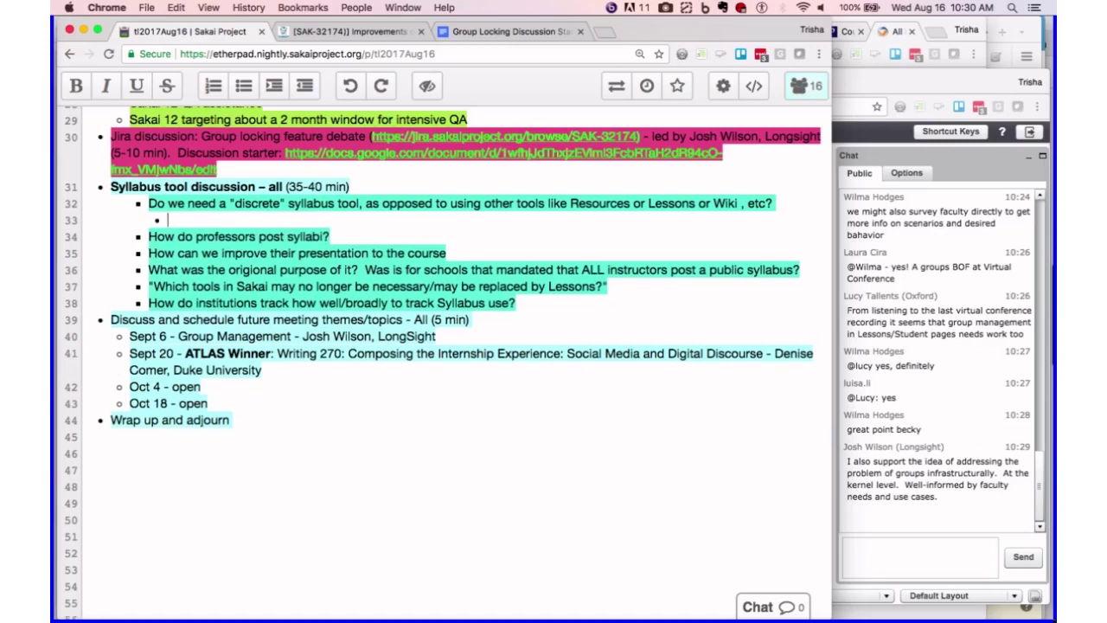
pyautogui.write('reminds')
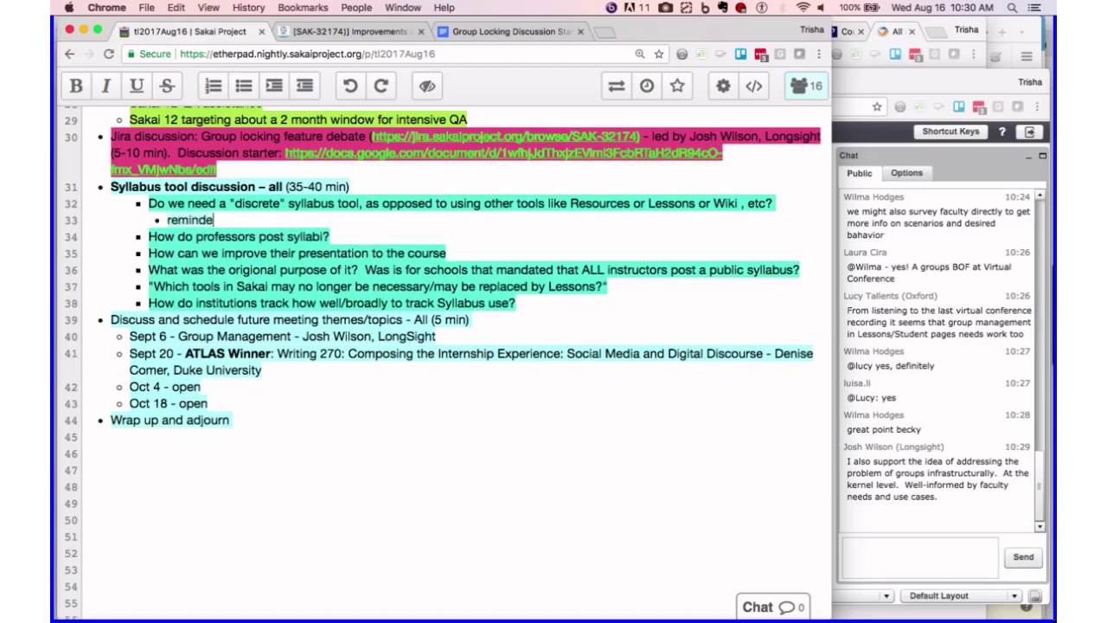
pyautogui.write(' people ')
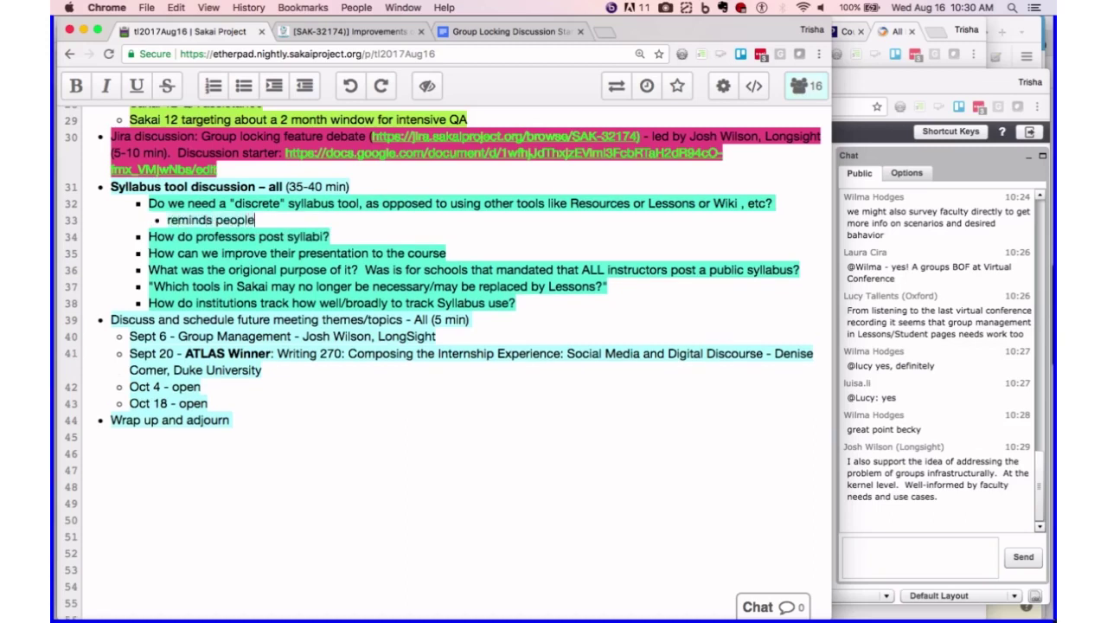
pyautogui.write('that they n')
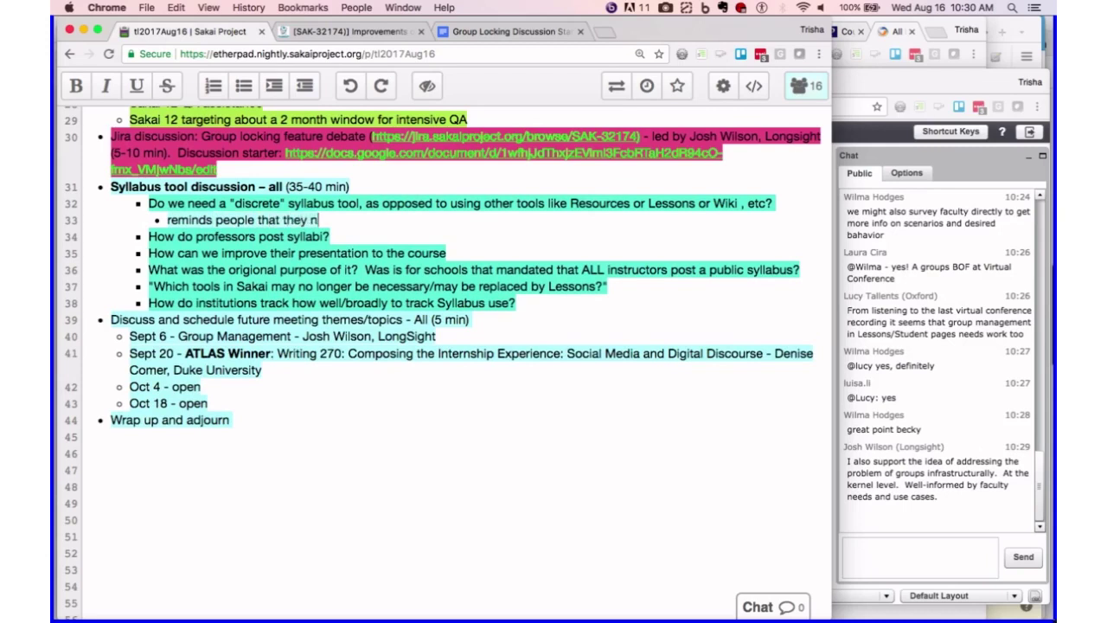
pyautogui.write('eed to post one')
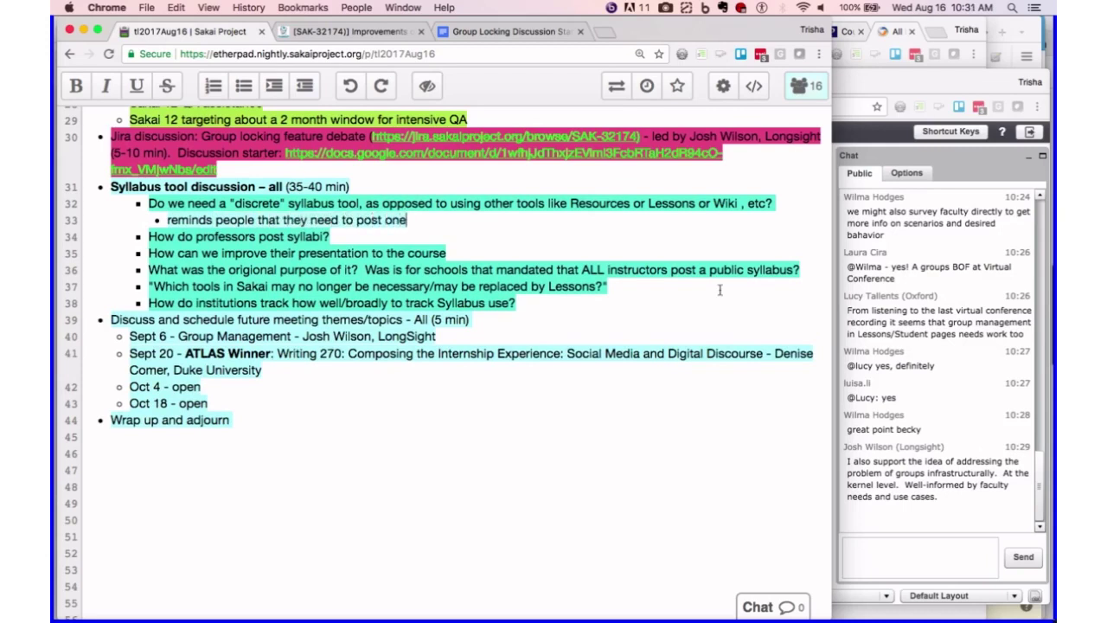
pyautogui.press('Return')
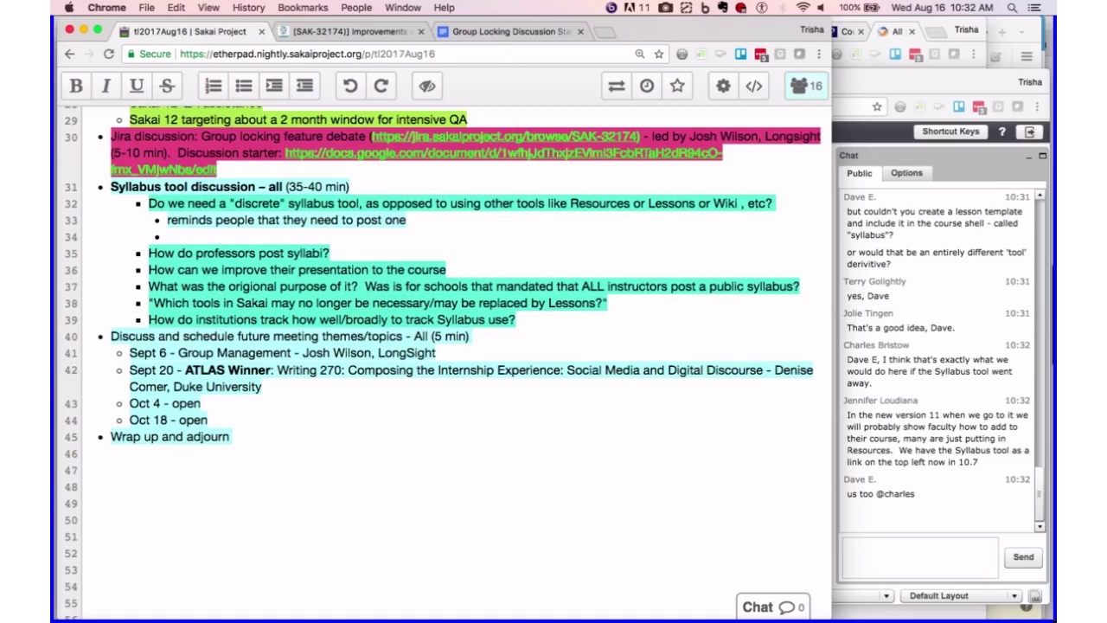
# - Type 'faculty use attachments and don't fully utilize the tool' and start a new sub-bullet
pyautogui.write('faculty use a')
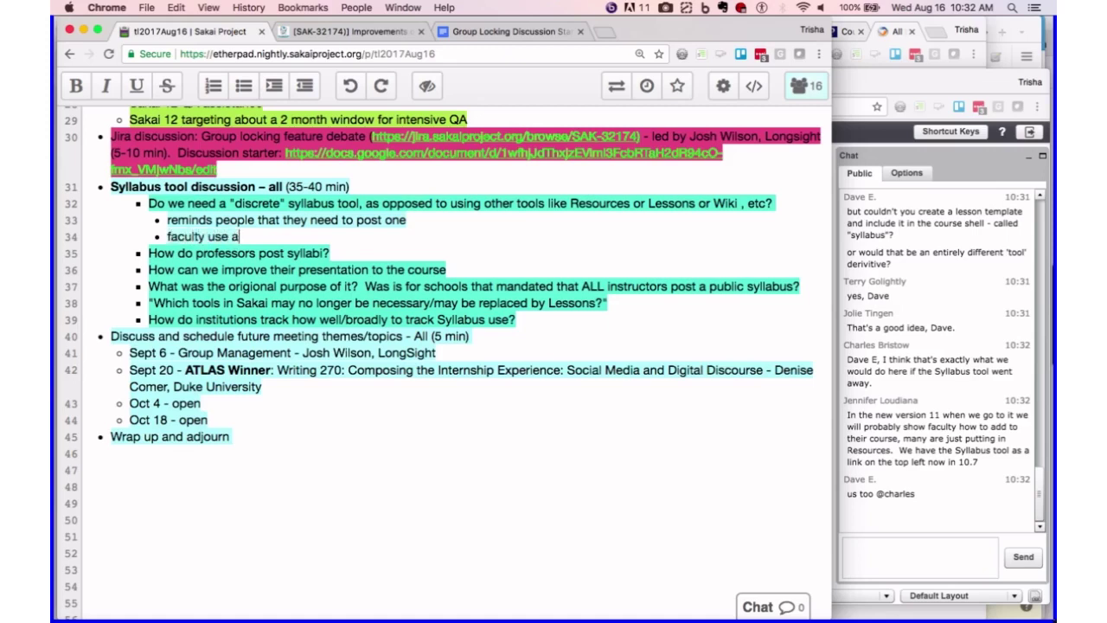
pyautogui.write('ttachments')
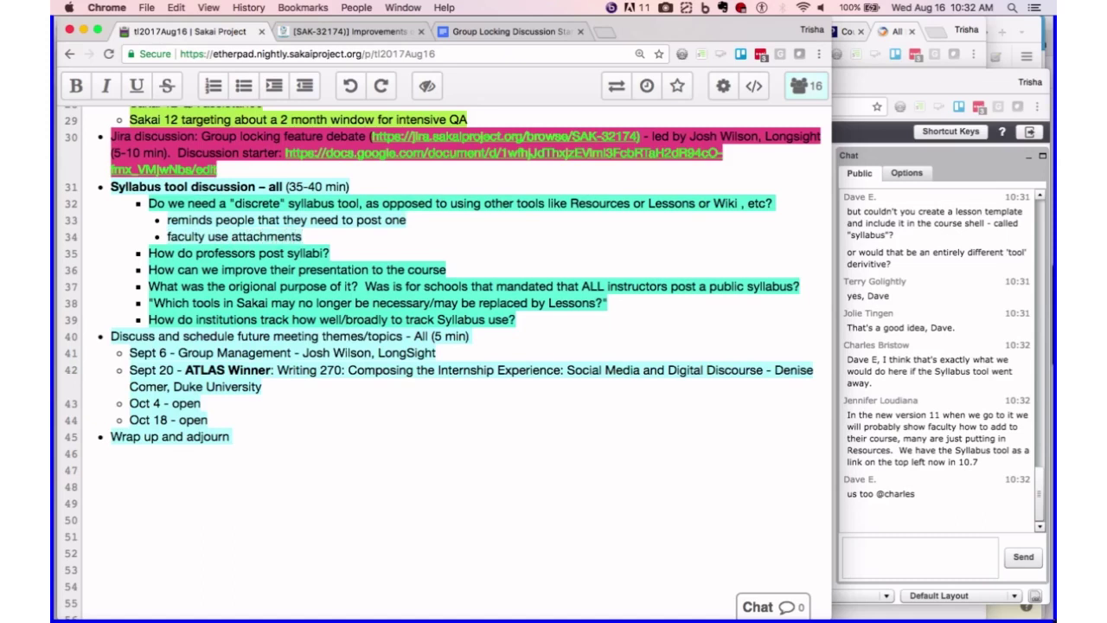
pyautogui.write(" and don't ful")
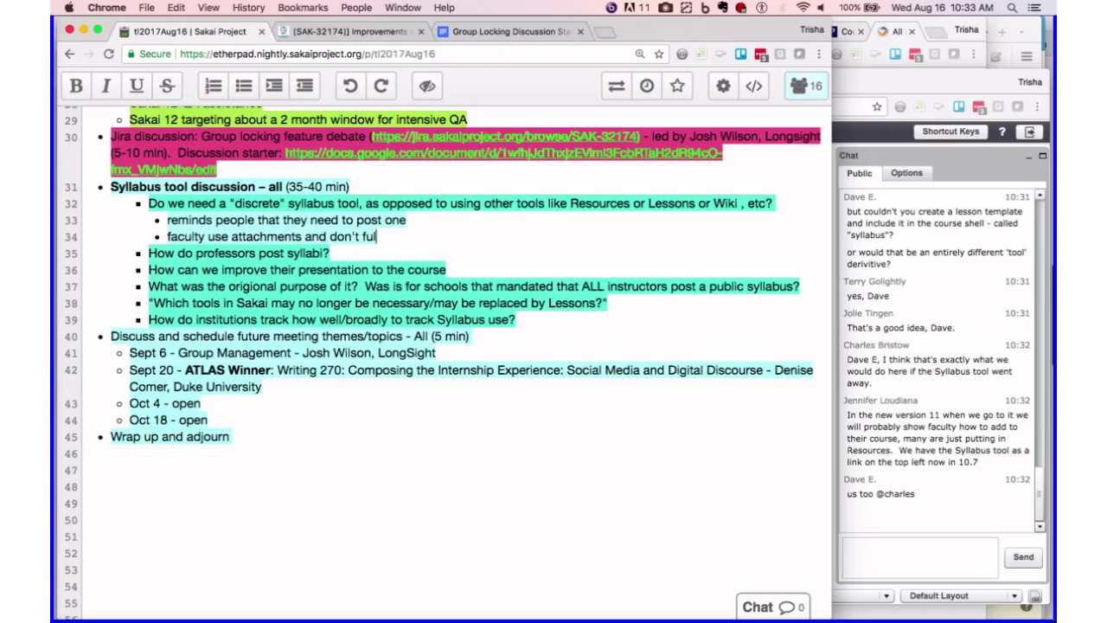
pyautogui.write('ly utilize the too')
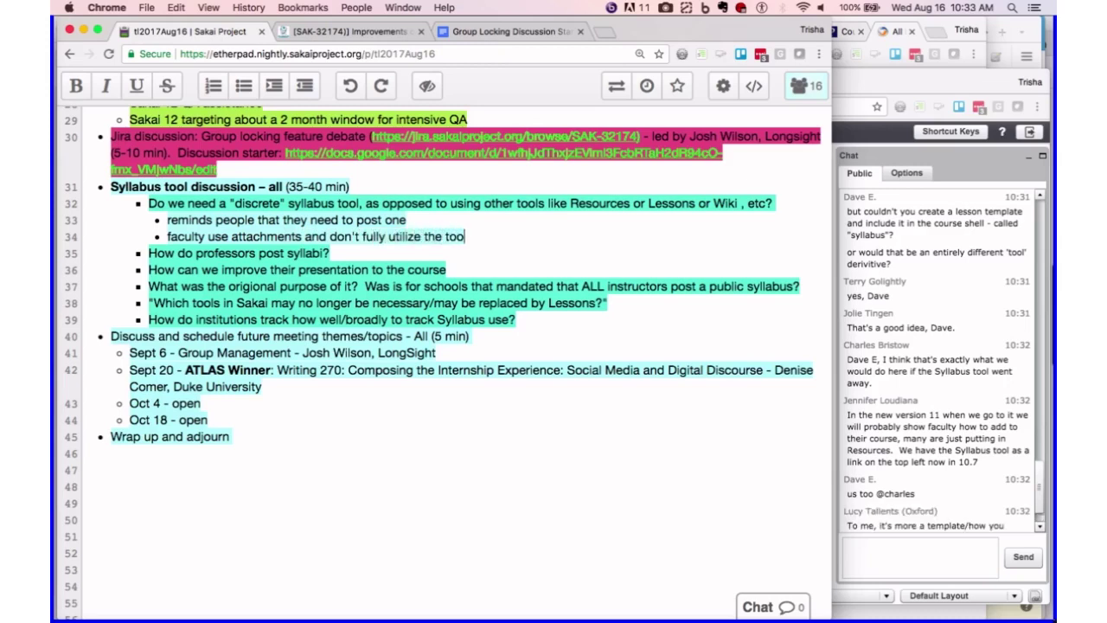
pyautogui.write('l')
pyautogui.press('Return')
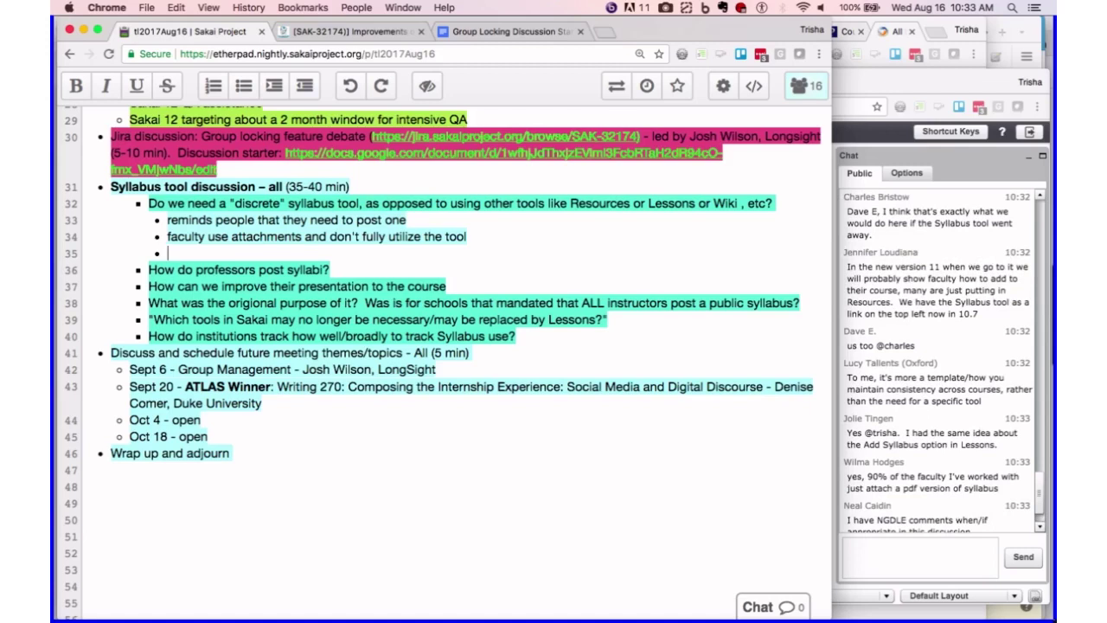
pyautogui.click(1040, 220)
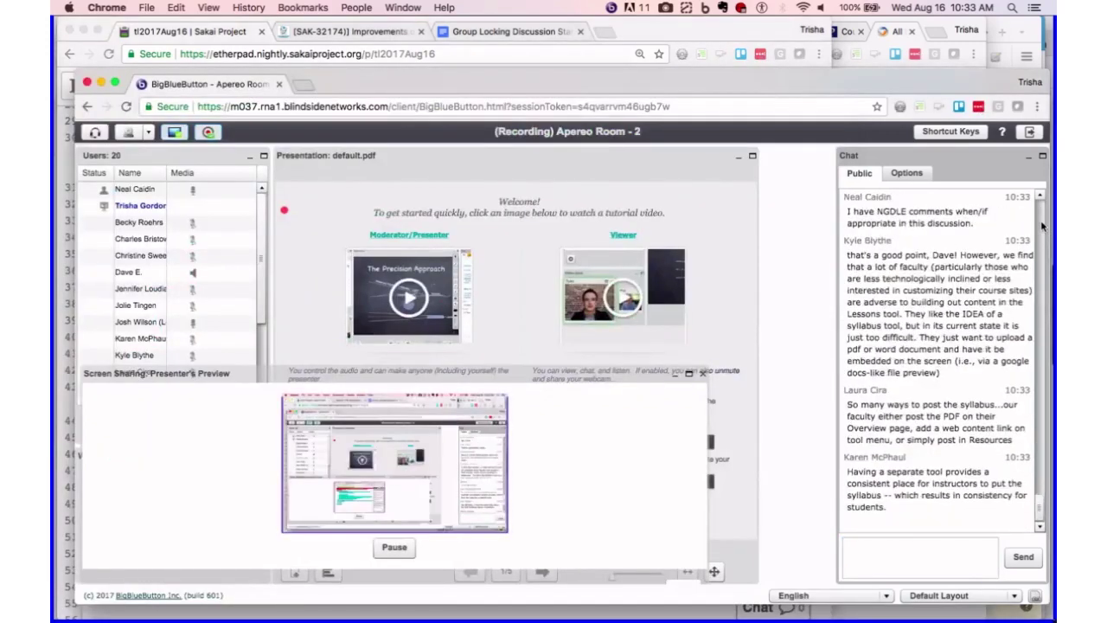
pyautogui.click(1042, 225)
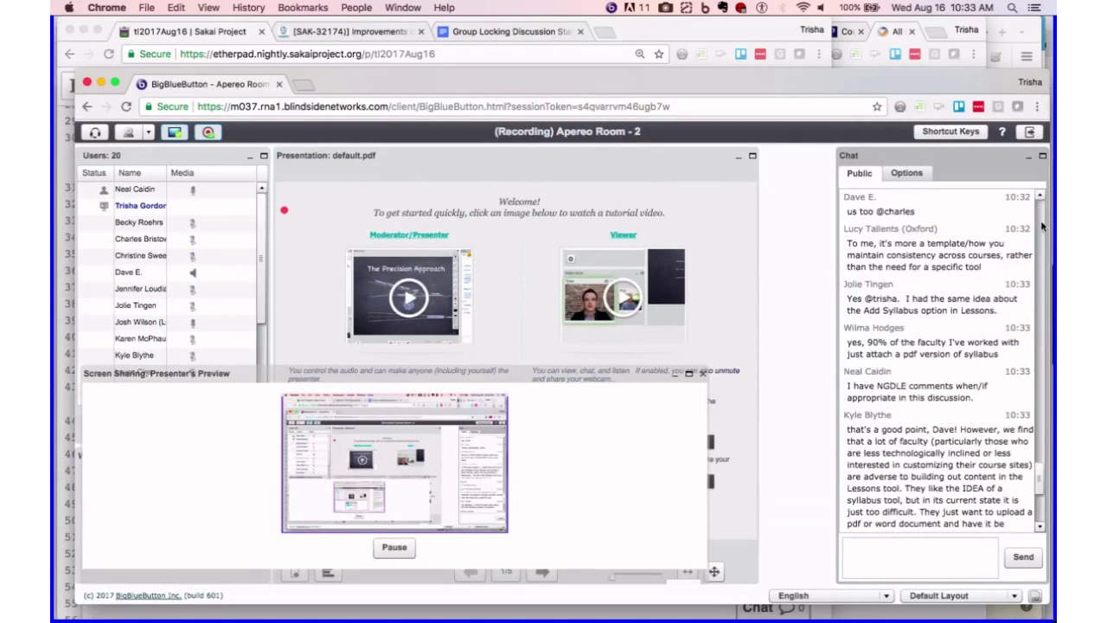
pyautogui.click(1042, 225)
pyautogui.click(1042, 225)
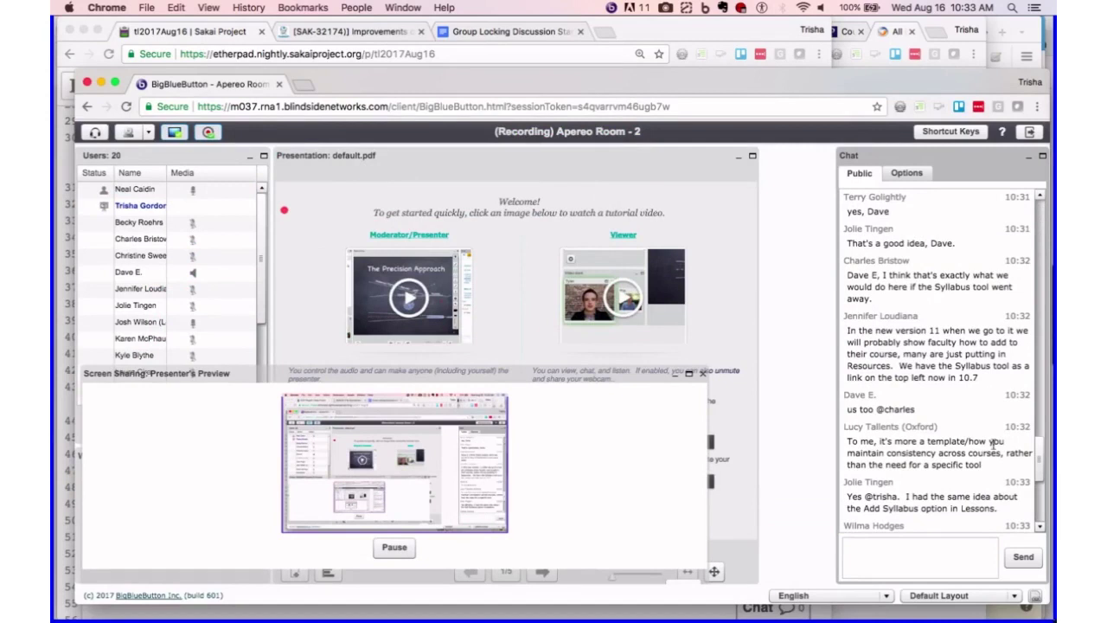
pyautogui.scroll(-5, 991, 462)
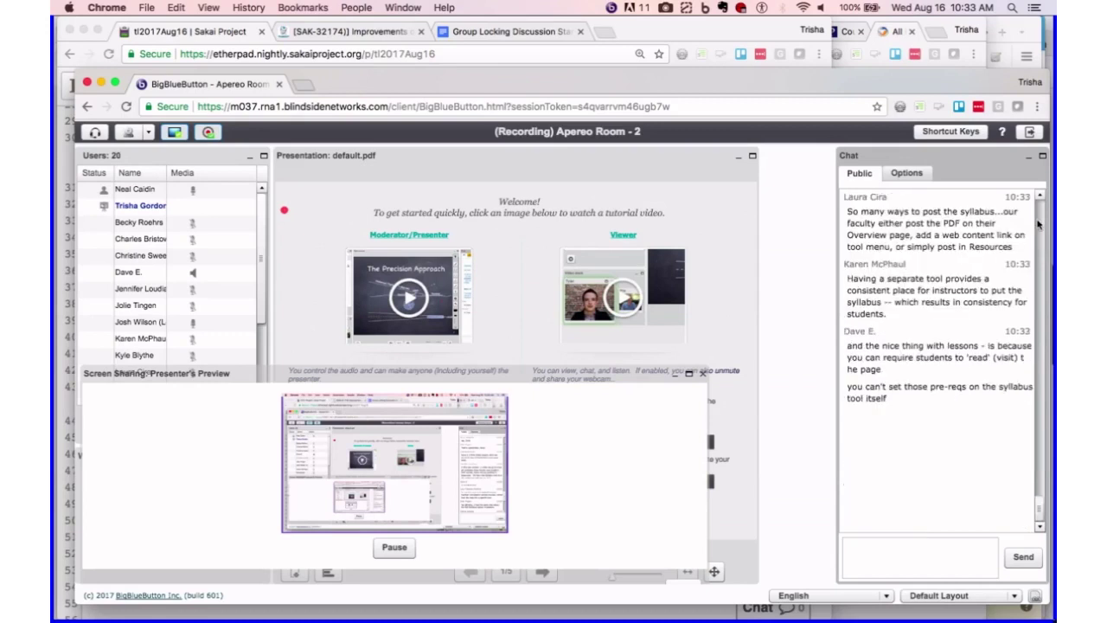
pyautogui.scroll(3, 1037, 225)
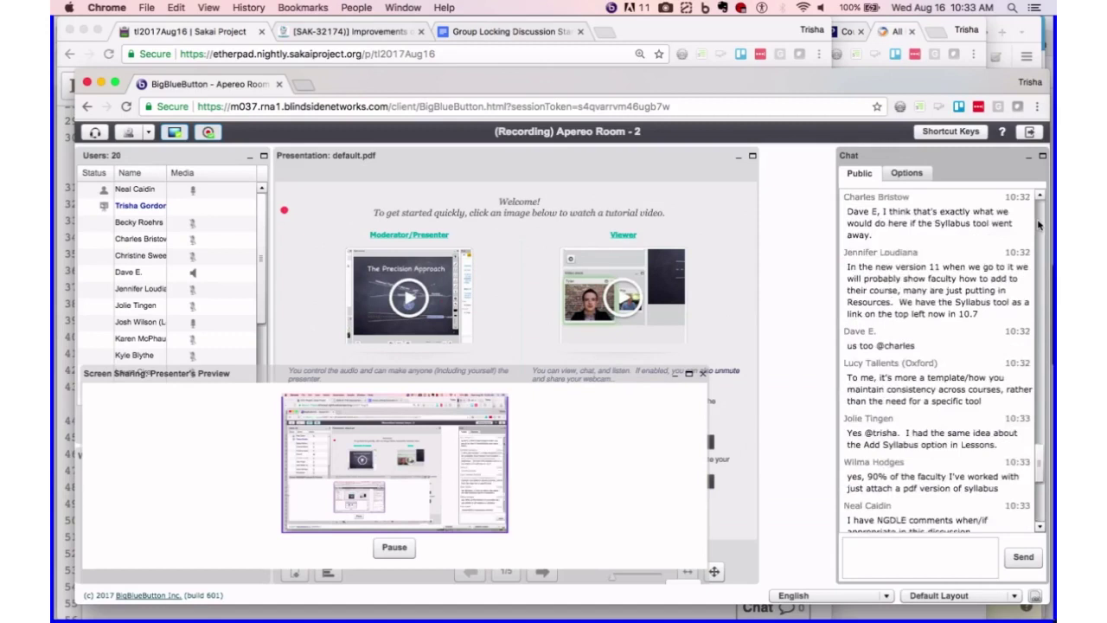
pyautogui.scroll(-5, 1039, 225)
pyautogui.scroll(5, 1039, 225)
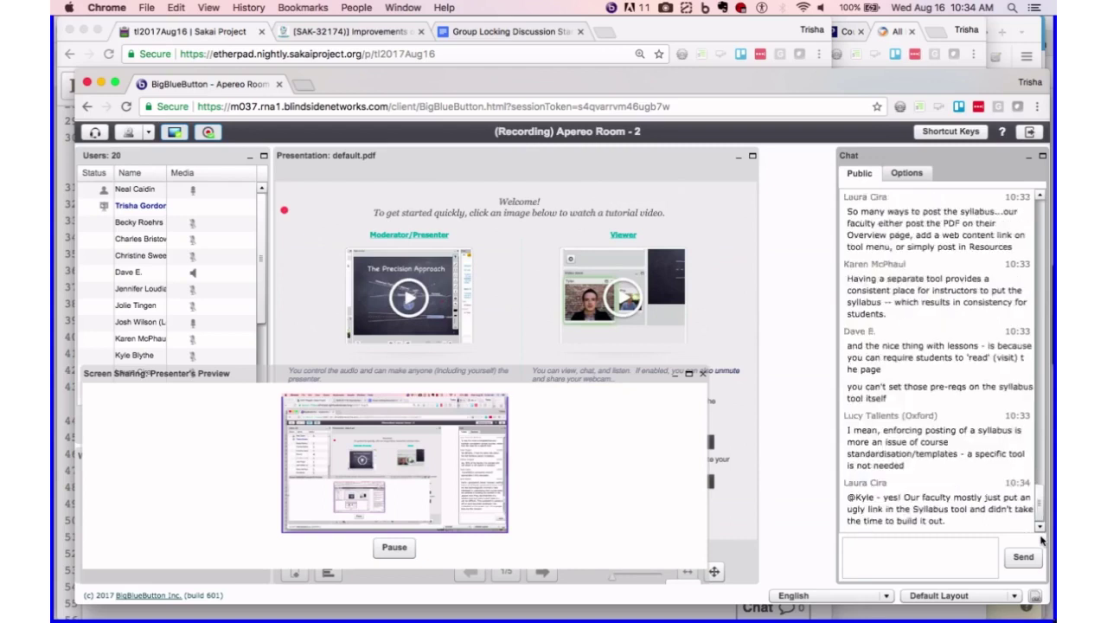
pyautogui.click(1038, 216)
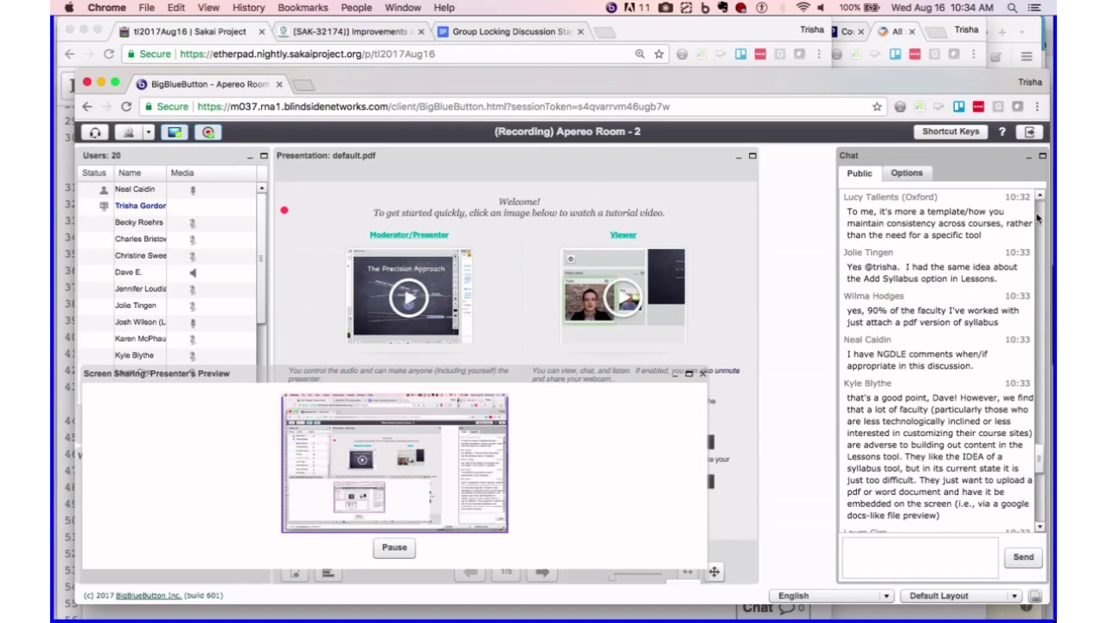
pyautogui.scroll(5, 1037, 218)
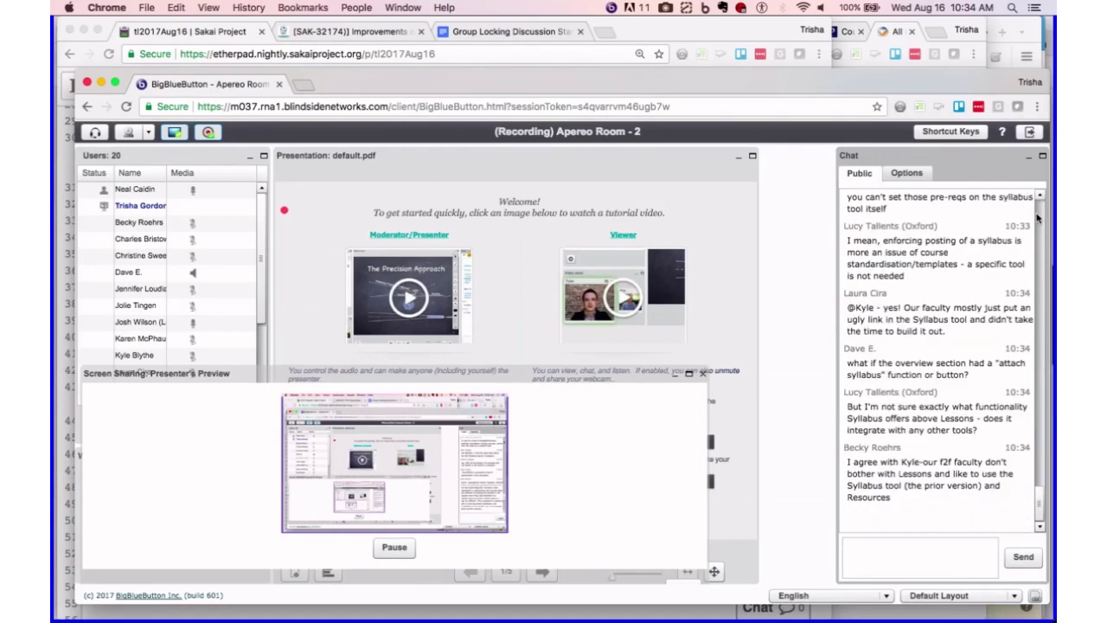
pyautogui.scroll(5, 1037, 218)
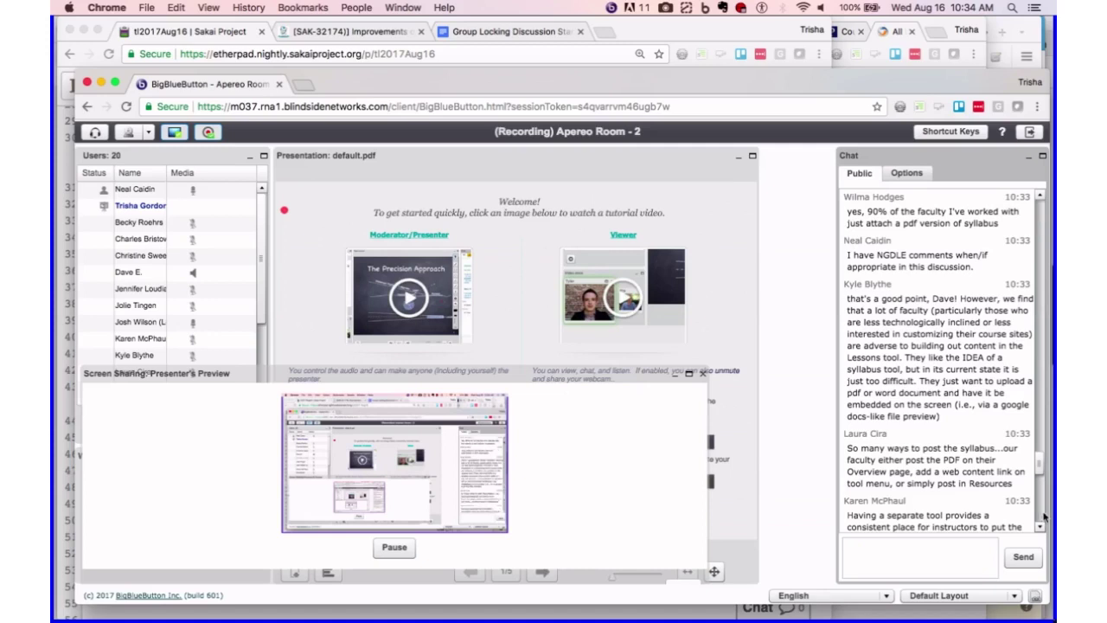
pyautogui.scroll(-5, 1043, 516)
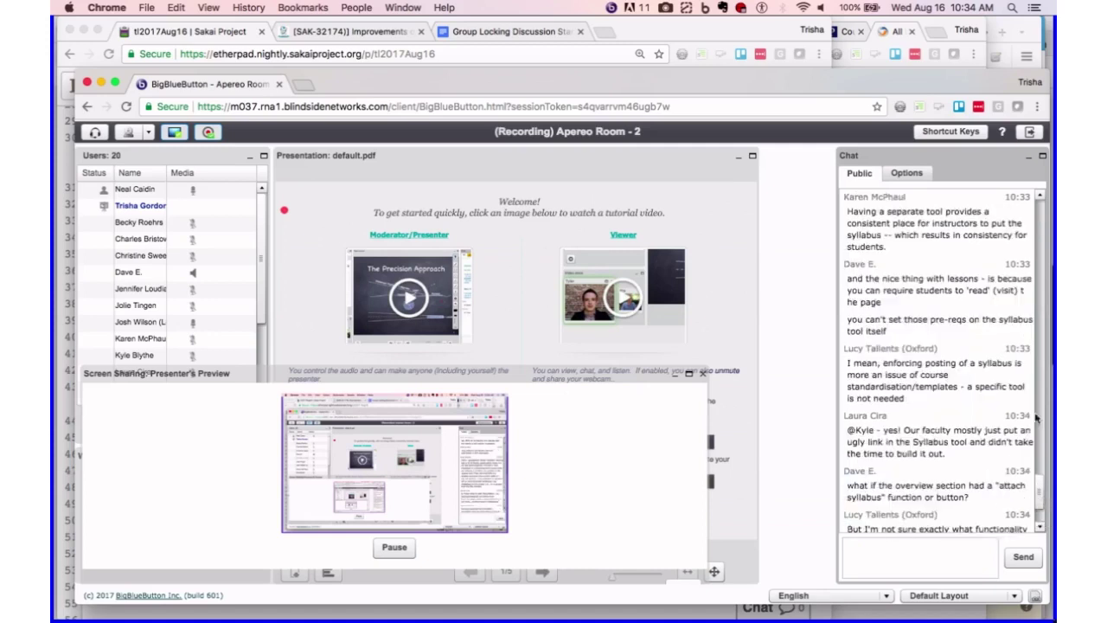
pyautogui.scroll(7, 1044, 244)
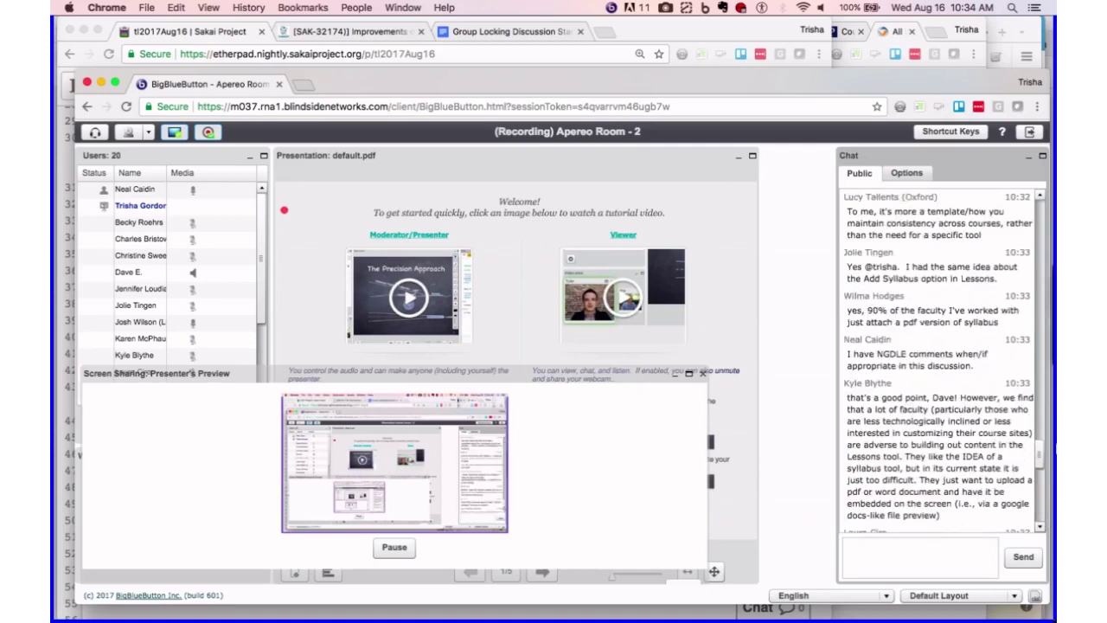
pyautogui.moveTo(1051, 311)
pyautogui.click(1039, 527)
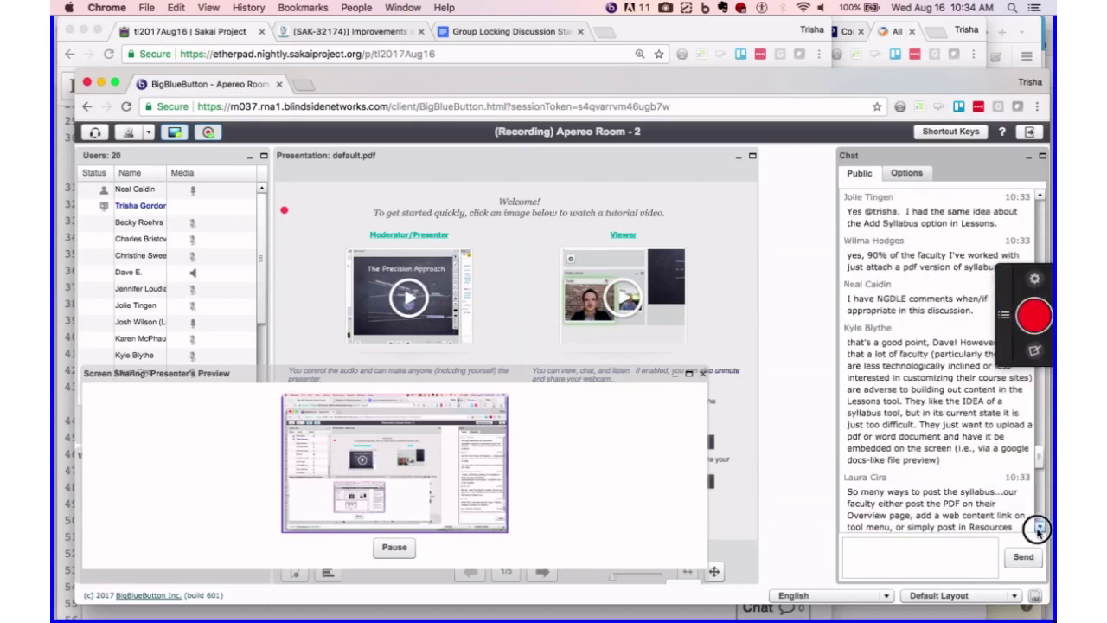
pyautogui.scroll(-5, 1039, 532)
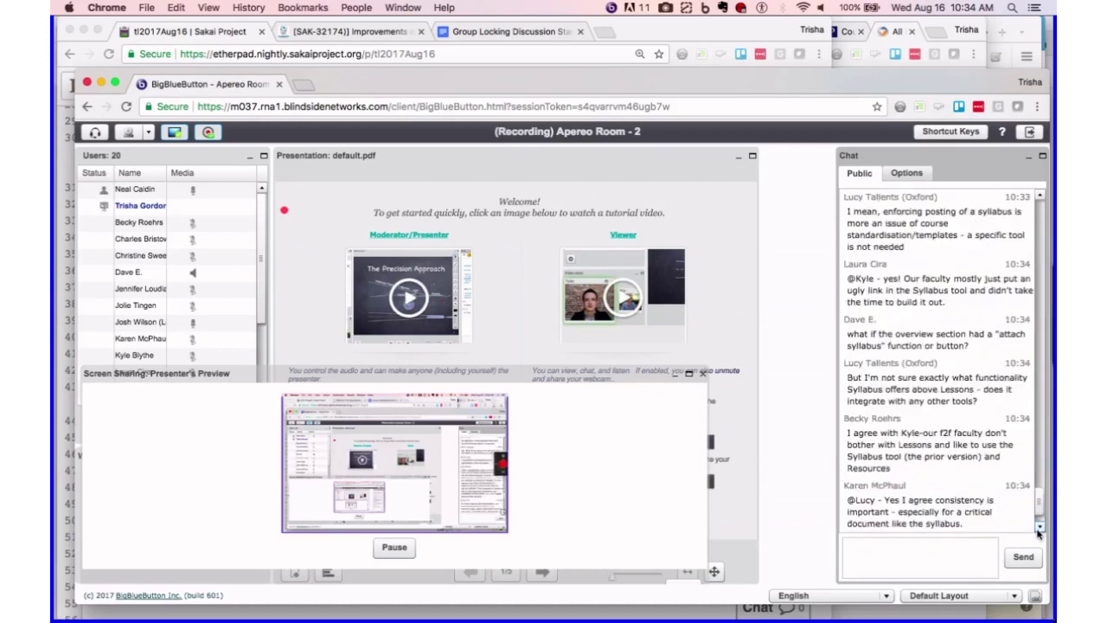
pyautogui.click(1039, 197)
pyautogui.click(1040, 197)
pyautogui.click(1040, 197)
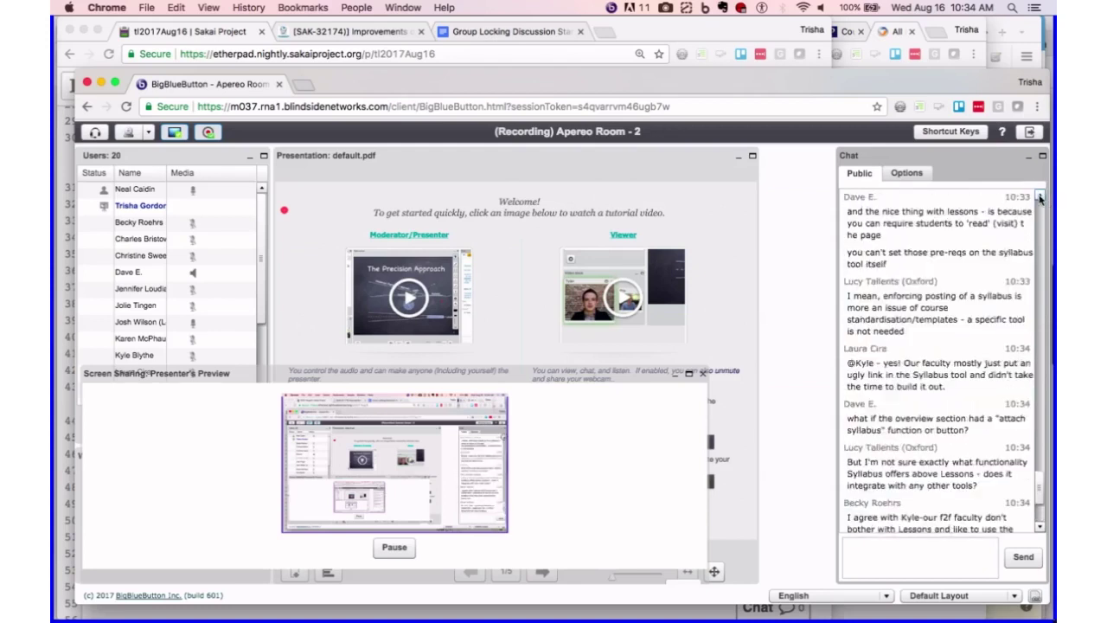
pyautogui.click(1039, 197)
pyautogui.click(1039, 197)
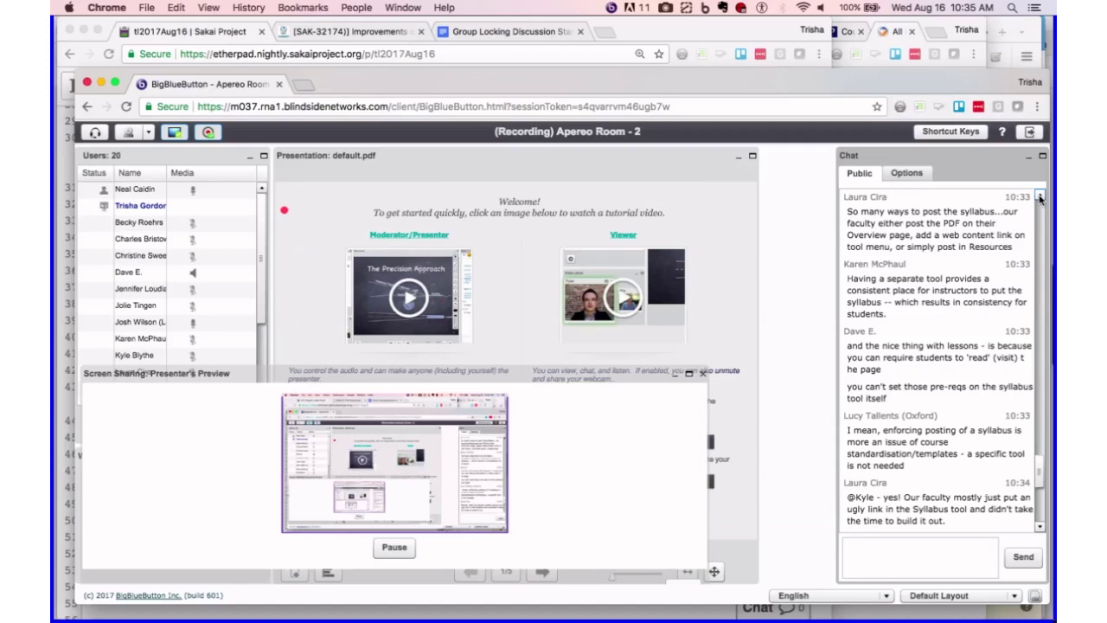
pyautogui.click(1040, 206)
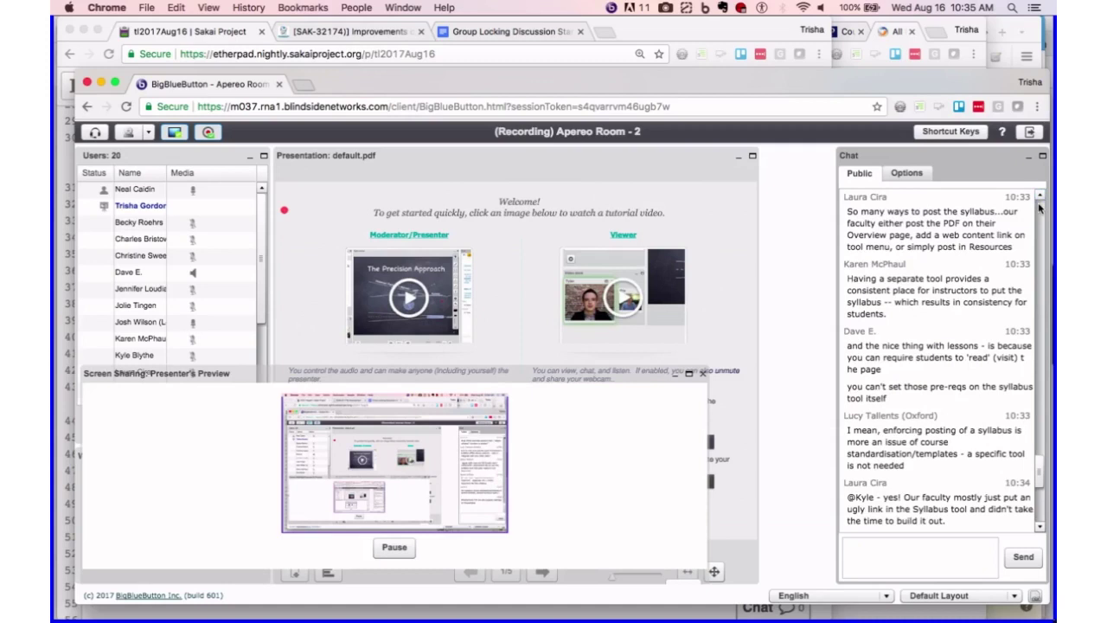
pyautogui.click(1040, 205)
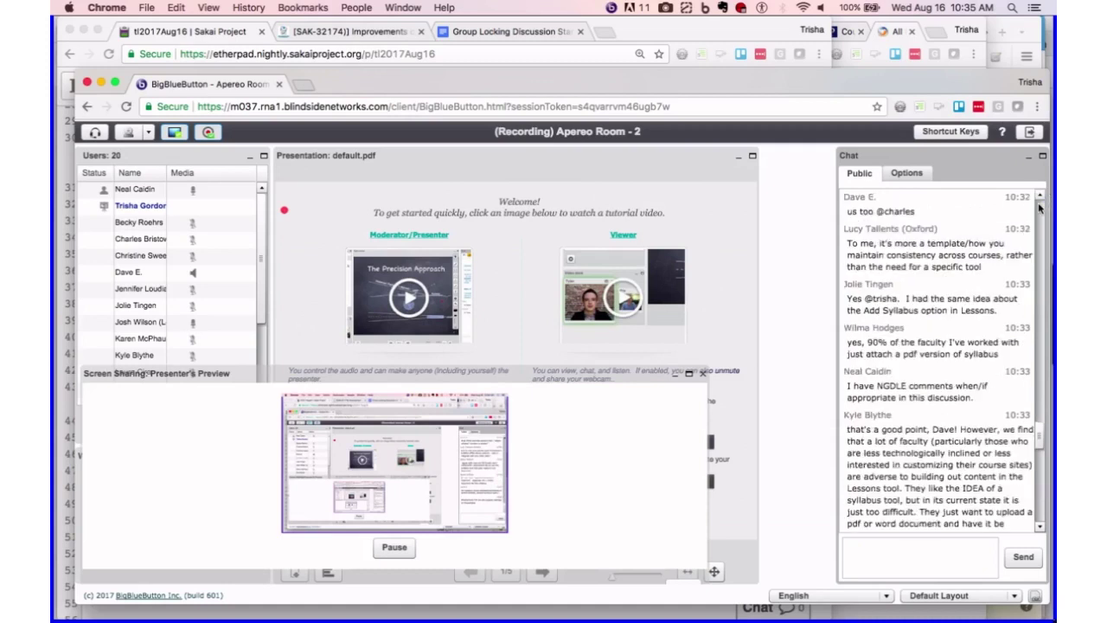
pyautogui.click(1044, 520)
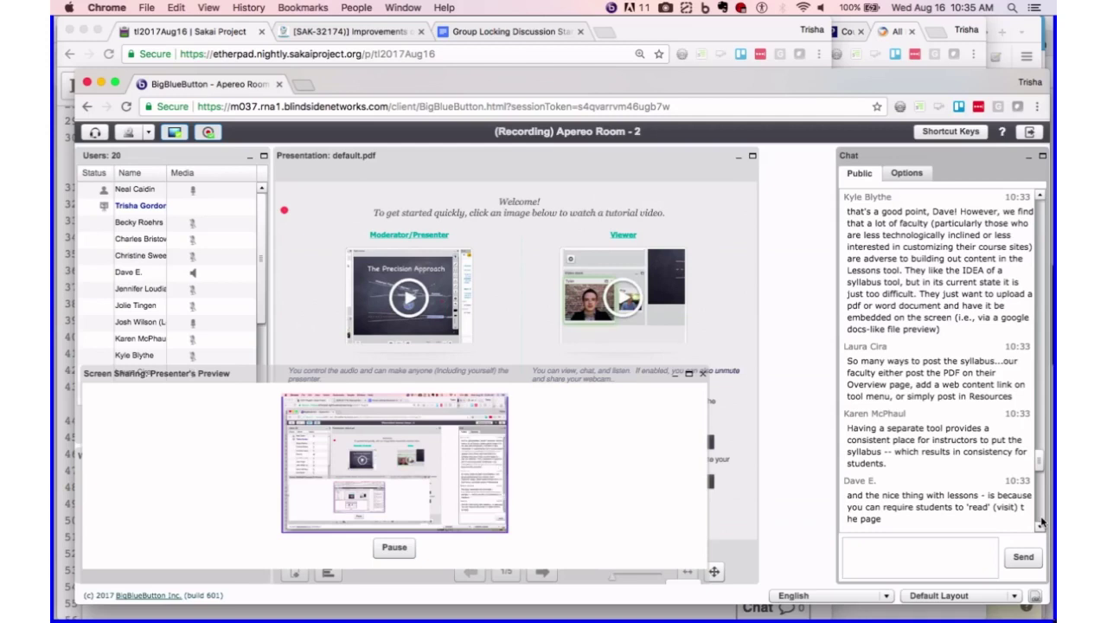
pyautogui.click(1041, 519)
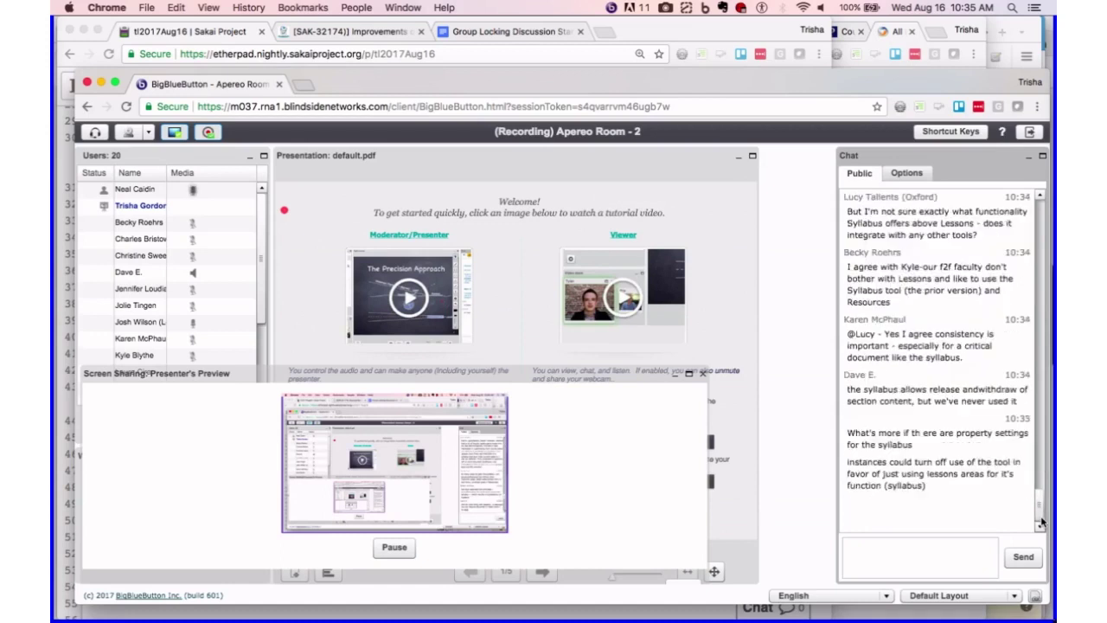
pyautogui.click(1042, 223)
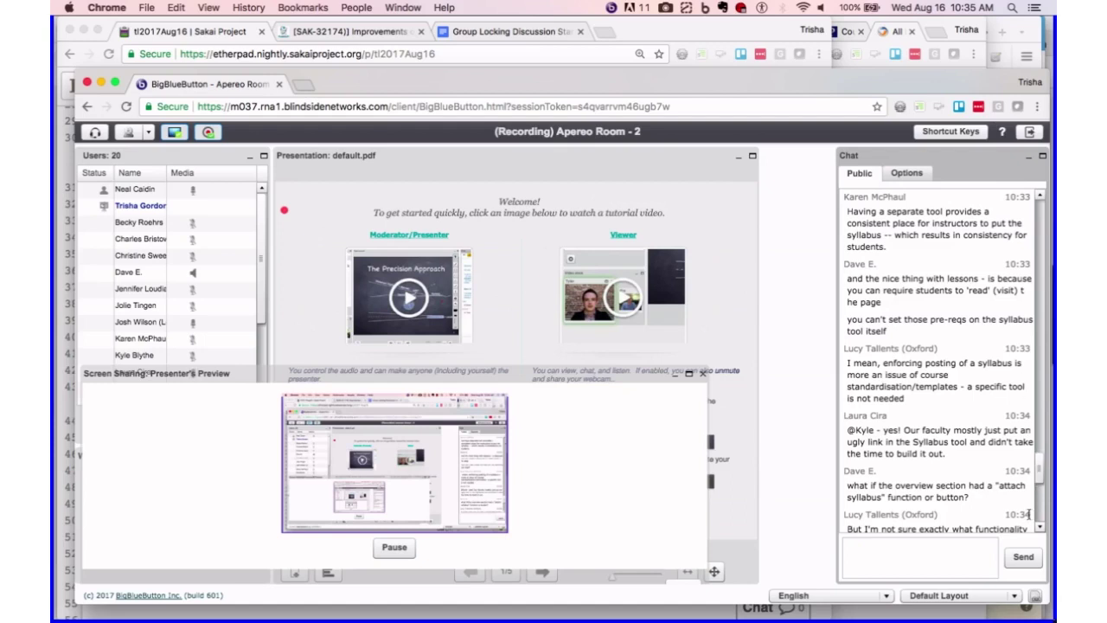
pyautogui.click(1040, 207)
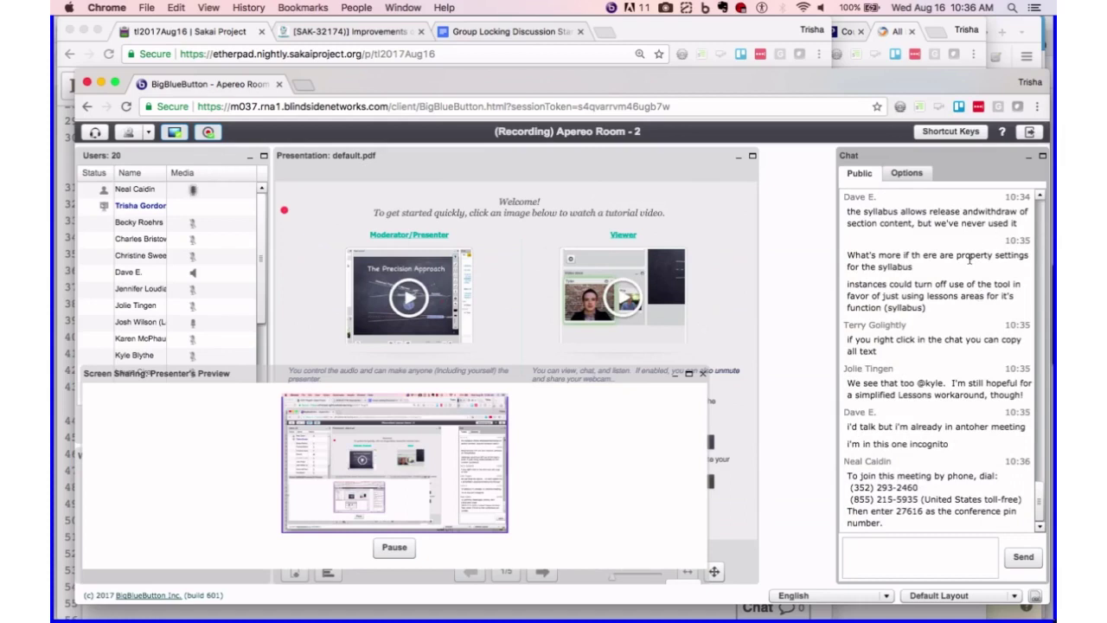
pyautogui.click(1041, 204)
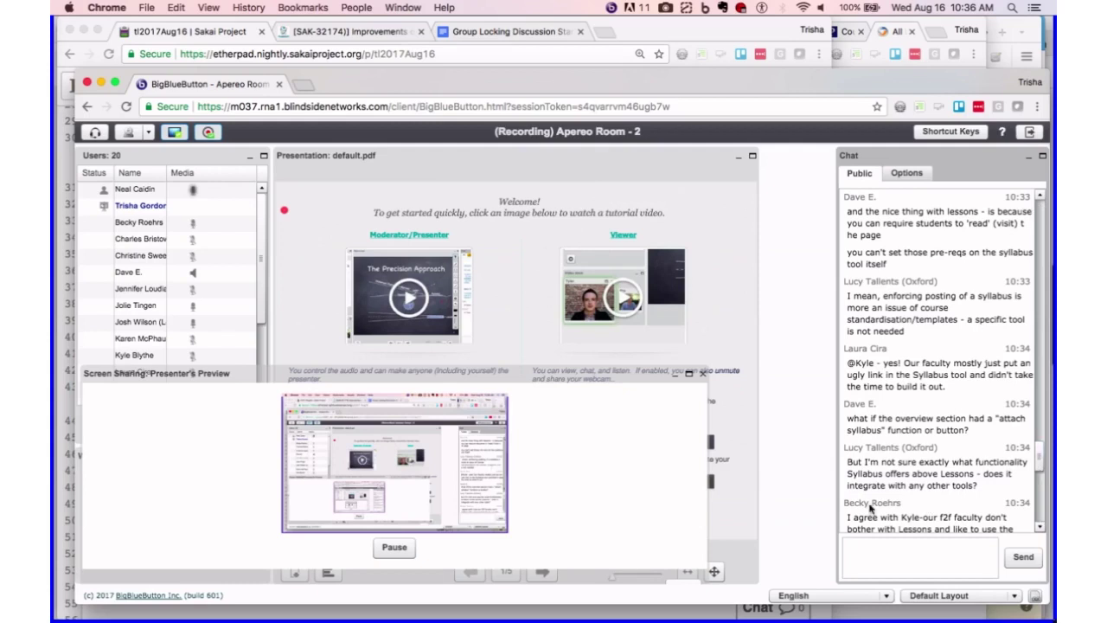
# - Drag the chat panel's left edge to widen it and scroll to the newest messages
pyautogui.moveTo(835, 506); pyautogui.dragTo(759, 511)
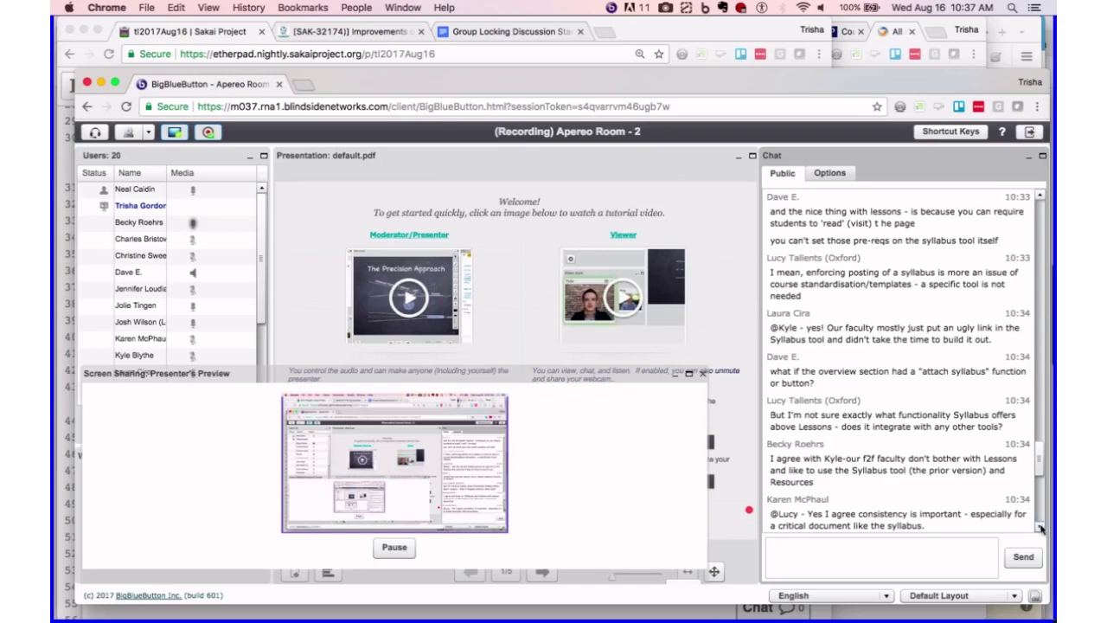
pyautogui.click(1040, 526)
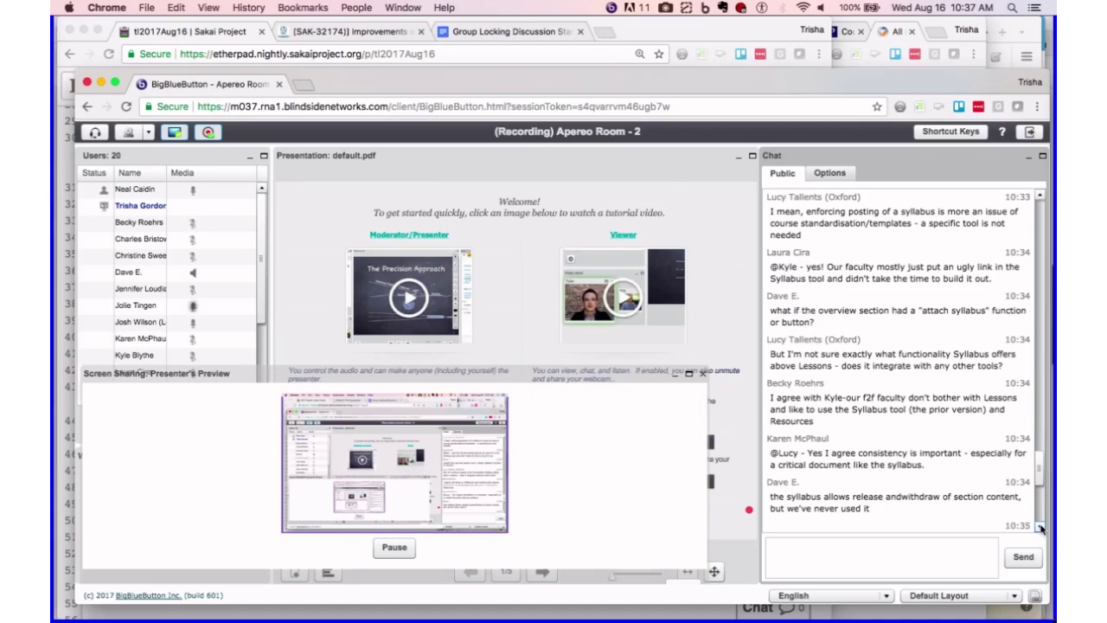
pyautogui.click(1041, 529)
pyautogui.click(1041, 528)
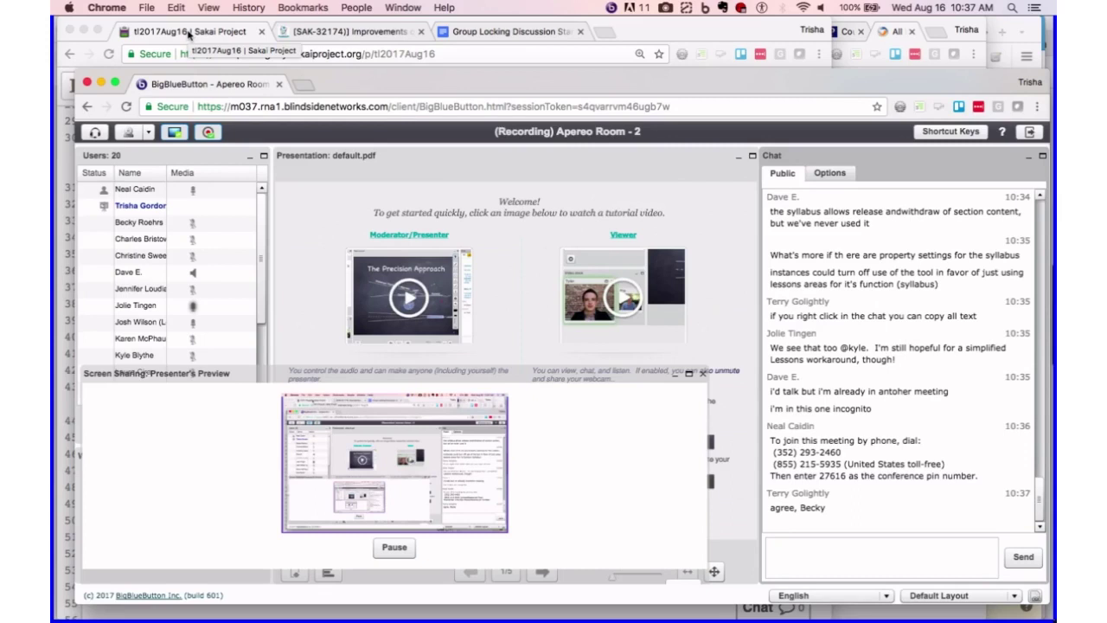
# - Show the Etherpad agenda pad and narrow its window so the meeting chat stays visible alongside
pyautogui.click(189, 33)
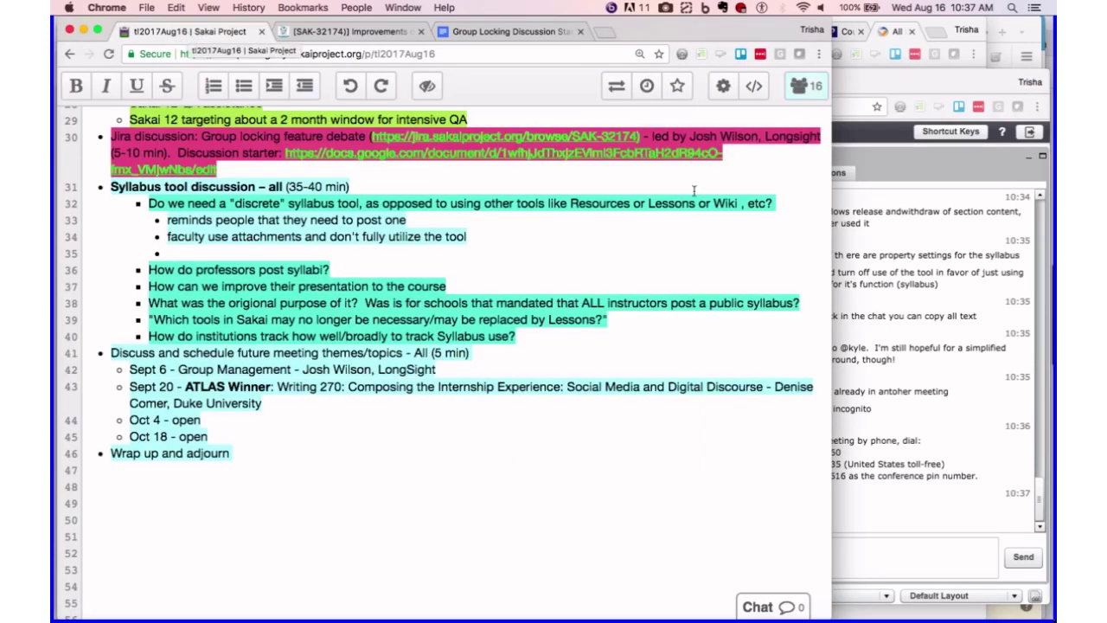
pyautogui.moveTo(828, 266); pyautogui.dragTo(758, 280)
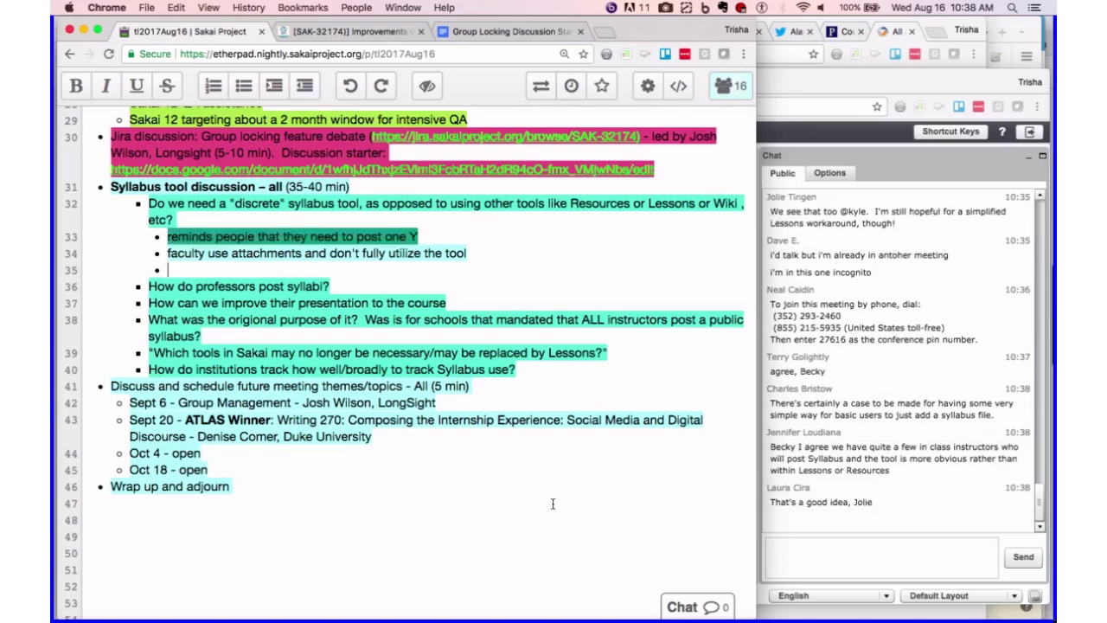
# - Enter 'add Syllabus folder to Resources' on the empty bullet under the discrete syllabus tool question
pyautogui.write('add ')
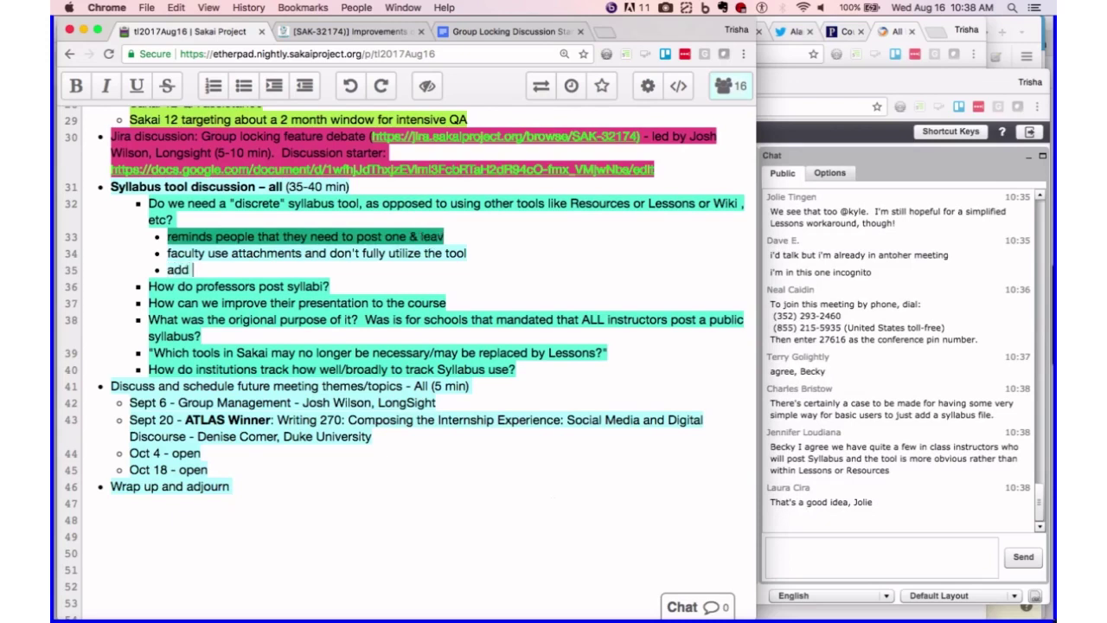
pyautogui.write('Syllabus f')
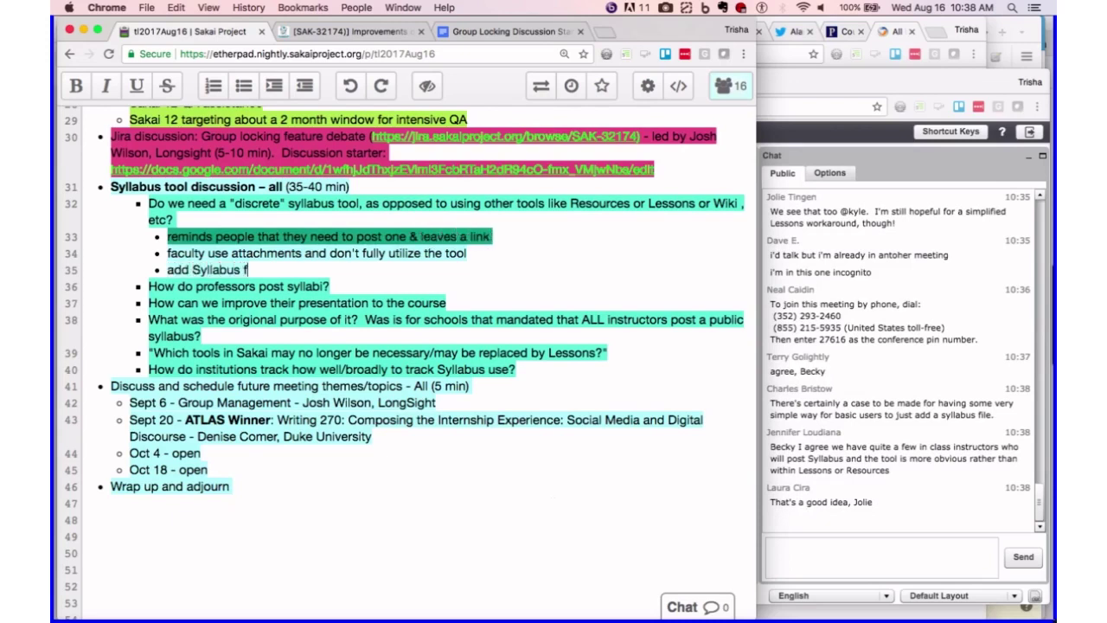
pyautogui.write('older to Re')
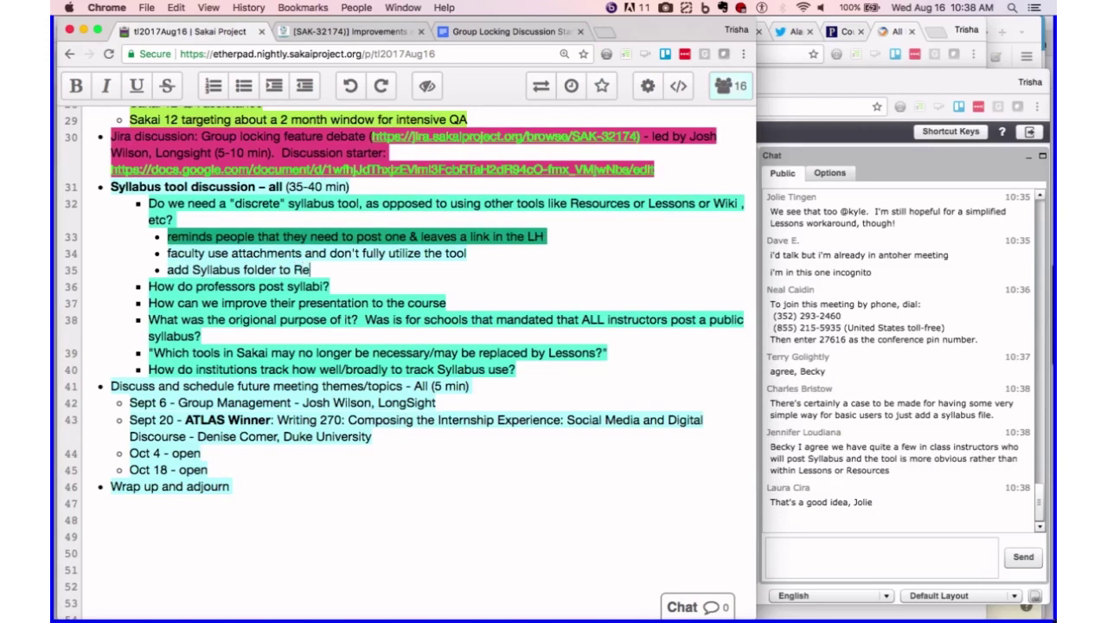
pyautogui.write('sources')
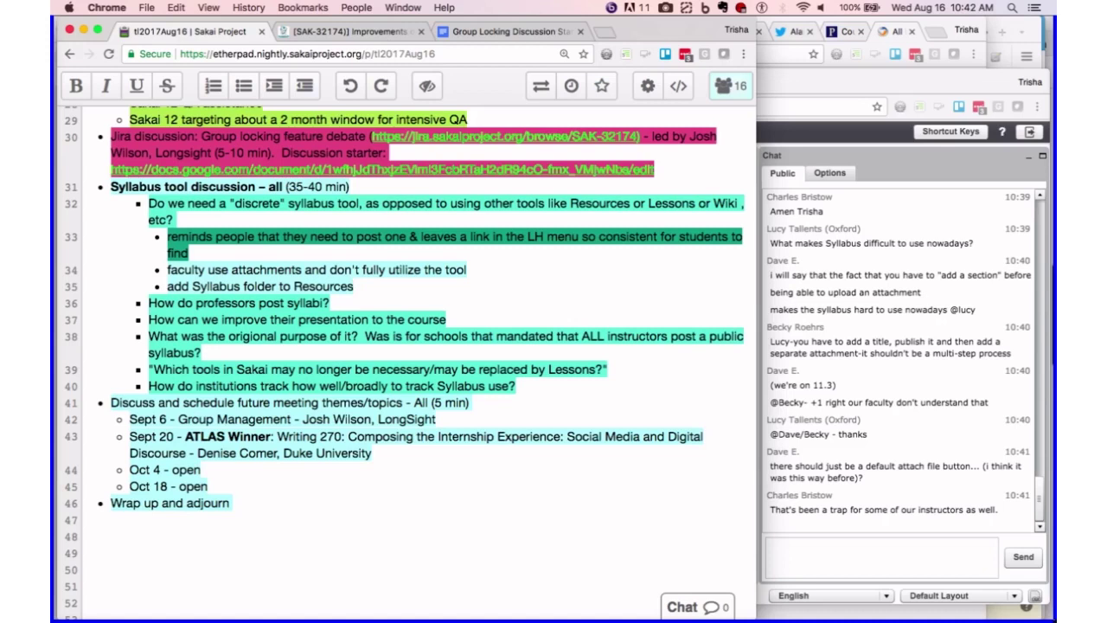
# - Start a new bullet below 'add Syllabus folder to Resources' for the accessibility note
pyautogui.press('Return')
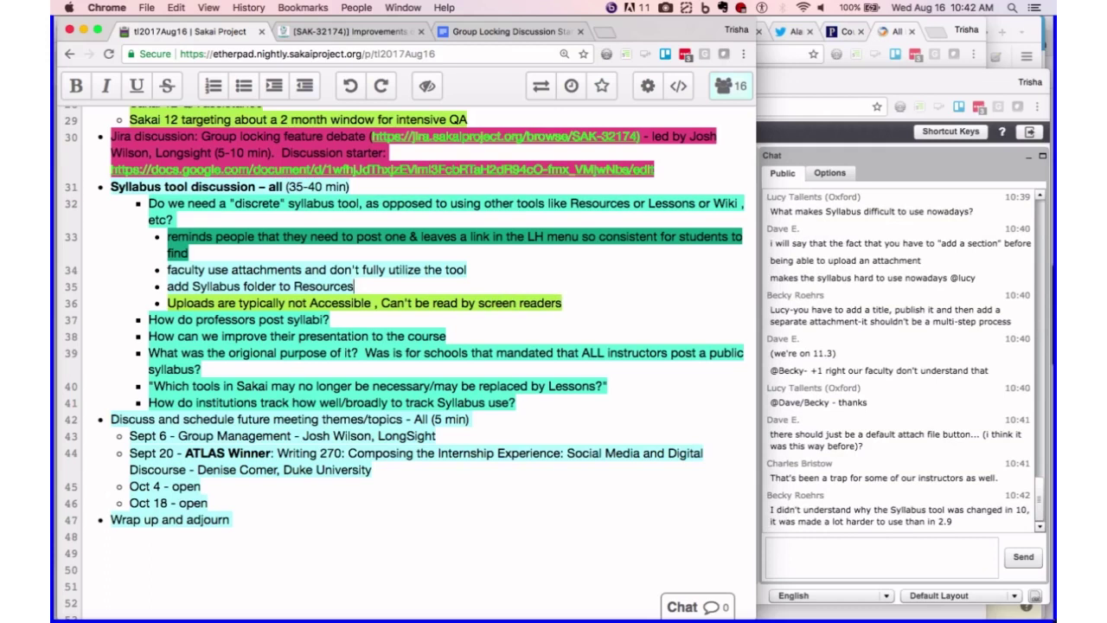
# - Send an 'agreed' reply addressed to the previous participant in the BigBlueButton public chat
pyautogui.click(880, 556)
pyautogui.write('agre')
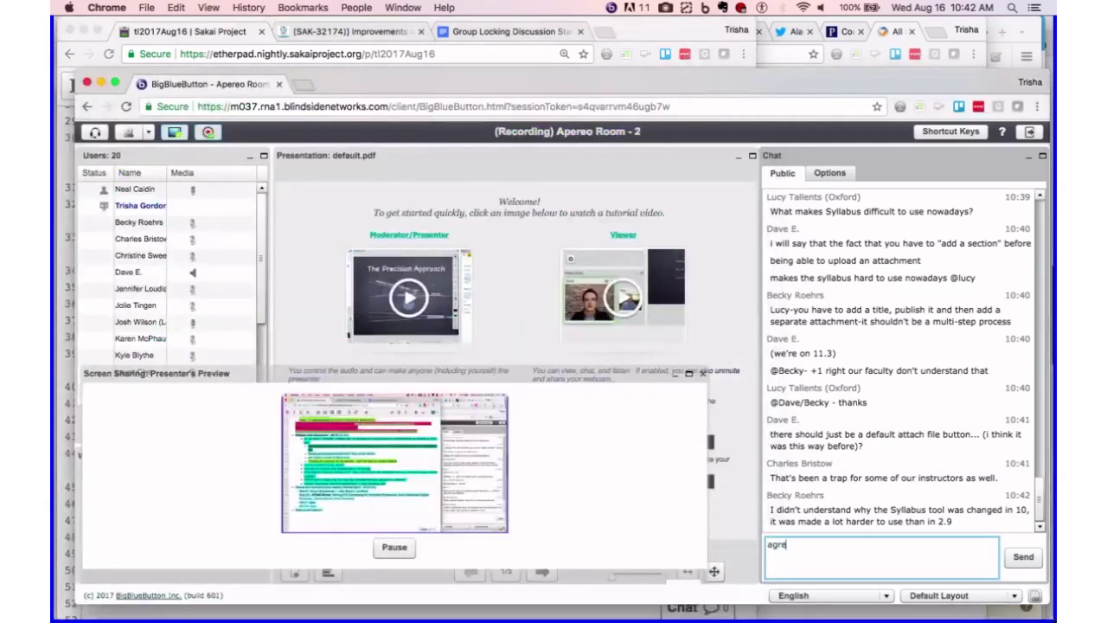
pyautogui.write('ed, ')
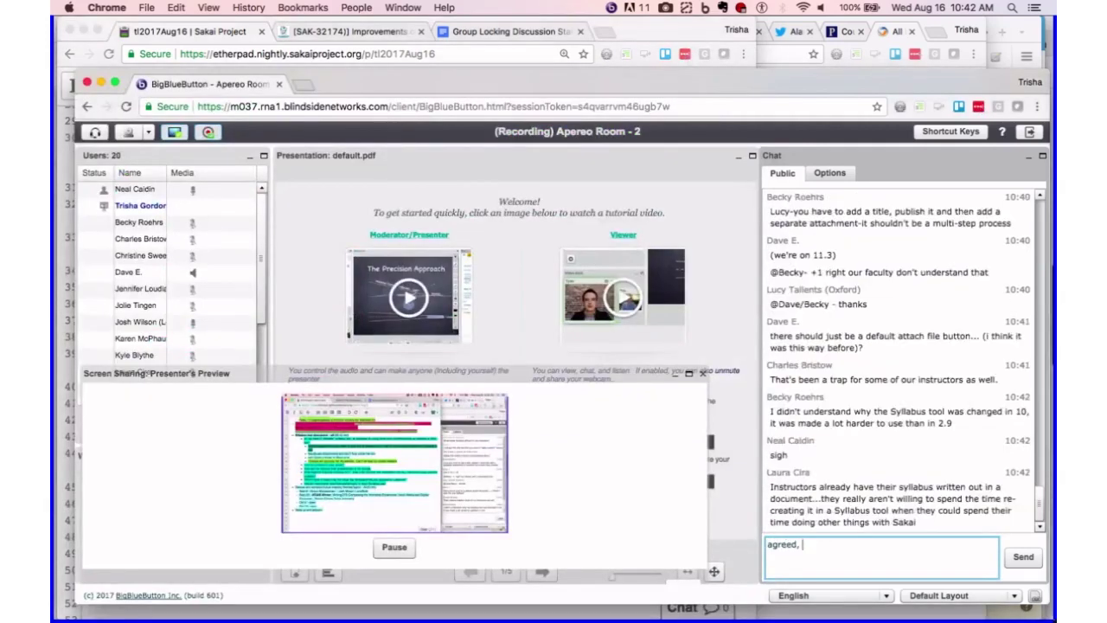
pyautogui.write('Becky')
pyautogui.press('Return')
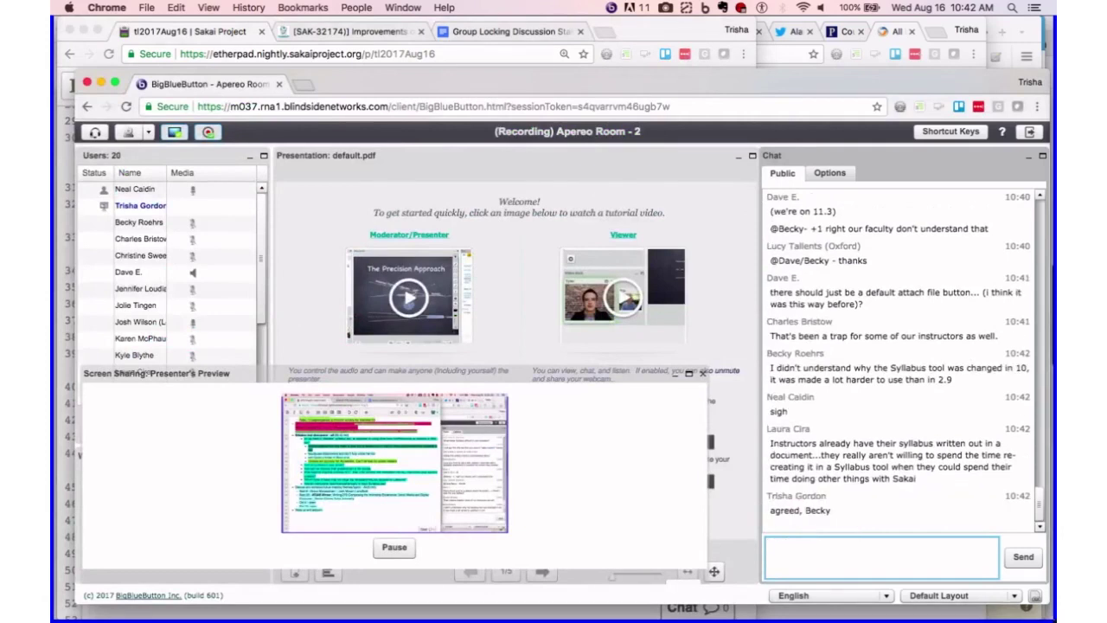
# - Bring the tl2017Aug16 Etherpad agenda back in front of the BigBlueButton window
pyautogui.click(213, 33)
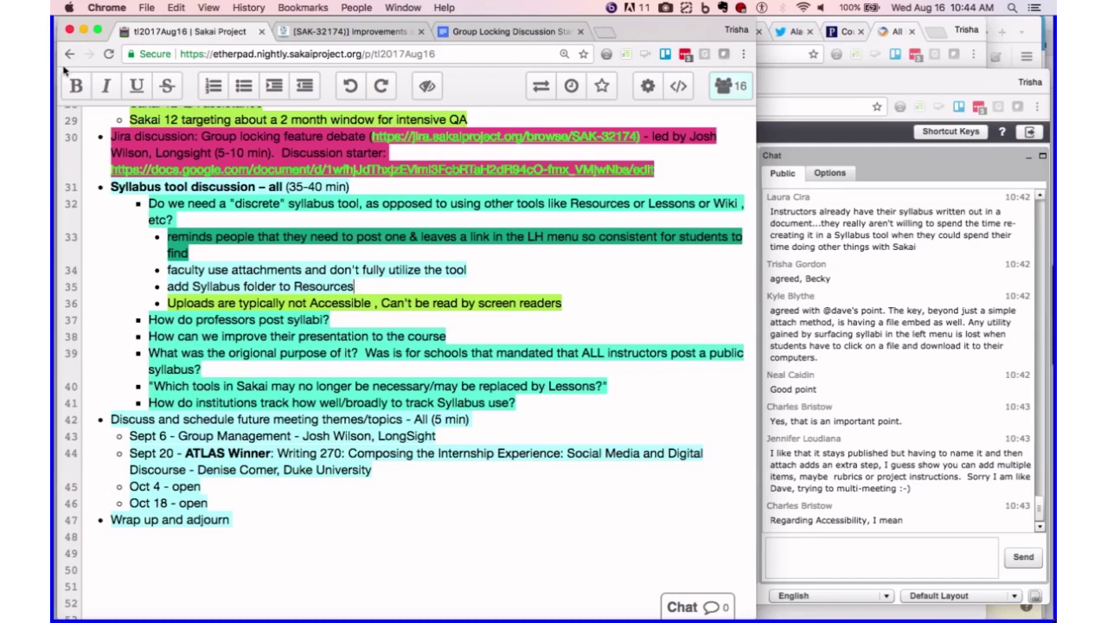
# - Append 'in Sakai' after the Group Management topic in the future meetings list
pyautogui.click(291, 435)
pyautogui.write('in Sakai')
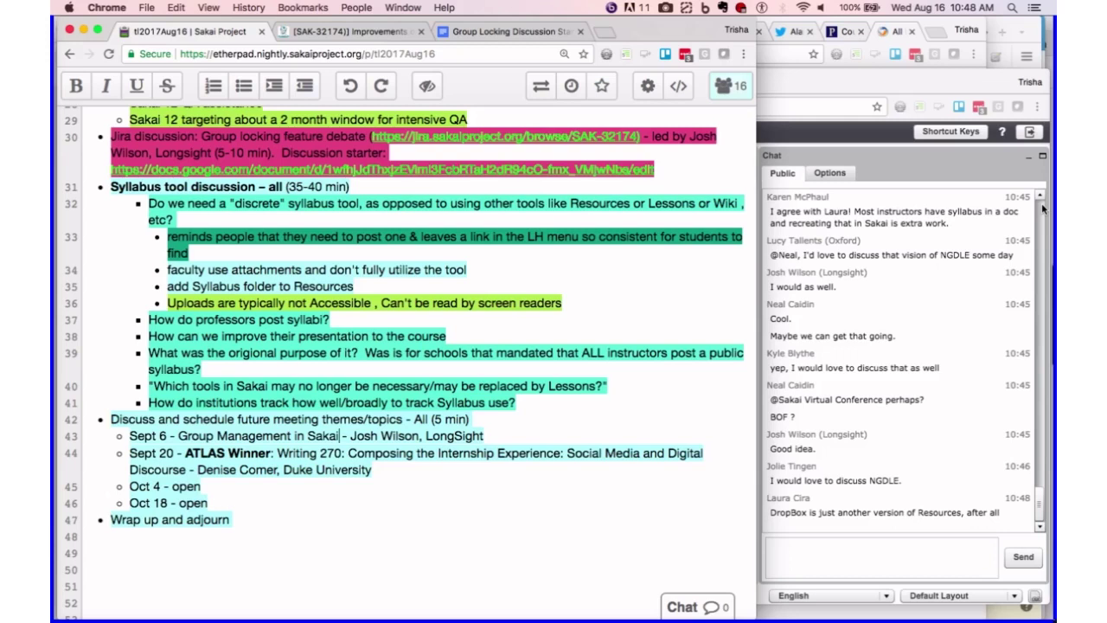
# - Add a blank line, then an indented bullet 'Mockups of proposed Lessons tool as Syllabus?' below the syllabus questions
pyautogui.click(537, 406)
pyautogui.press('Return')
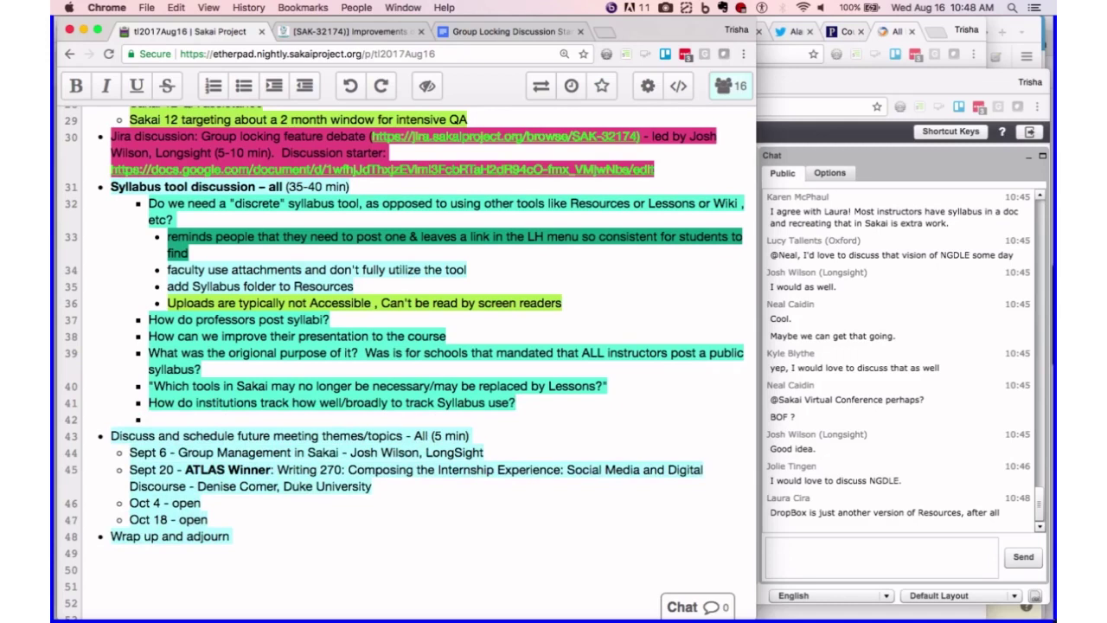
pyautogui.press('BackSpace')
pyautogui.press('Return')
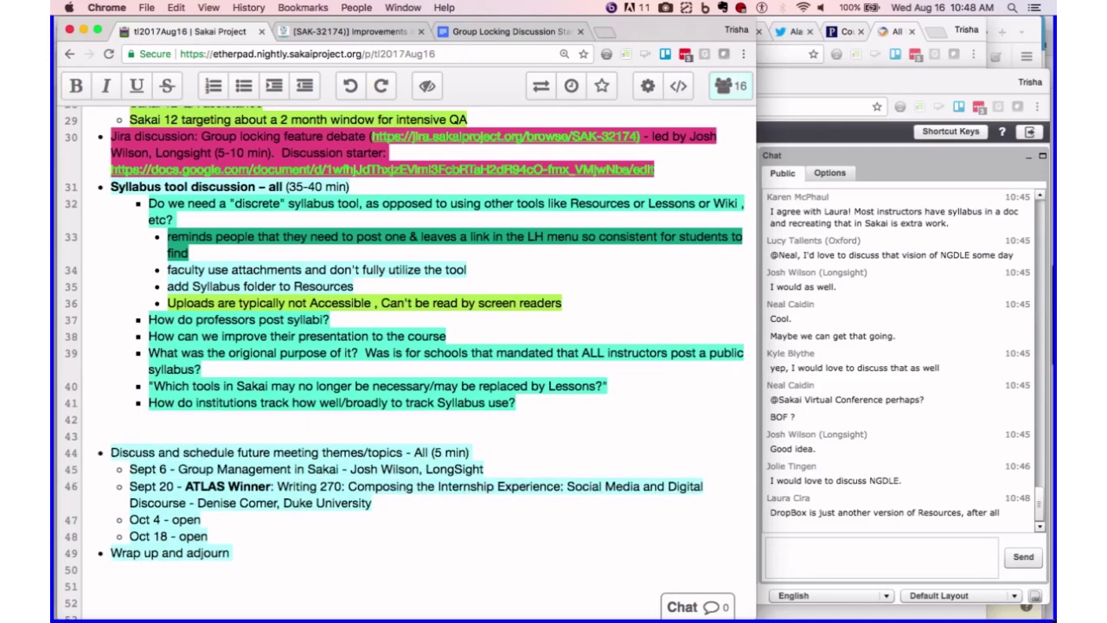
pyautogui.click(238, 90)
pyautogui.press('Tab')
pyautogui.press('Tab')
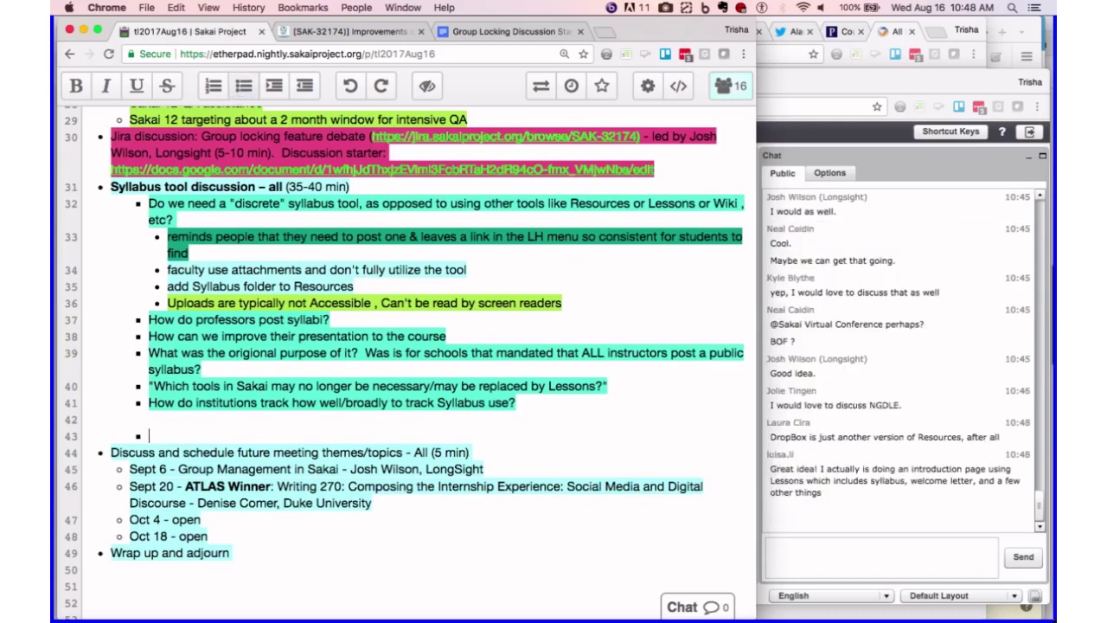
pyautogui.write('Mockups of ')
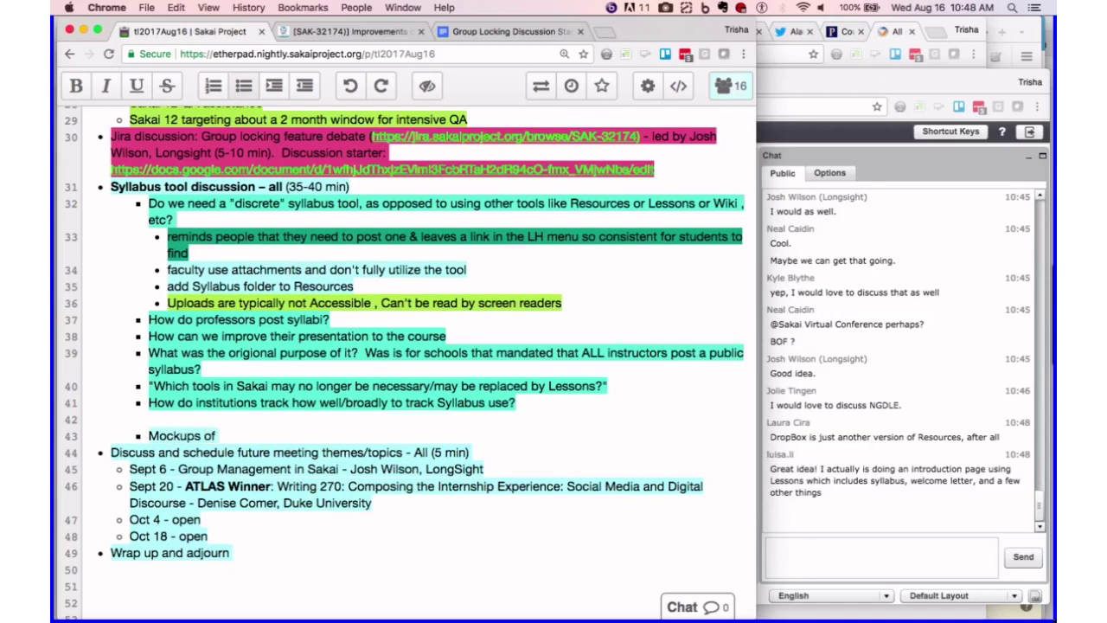
pyautogui.write('proposed ')
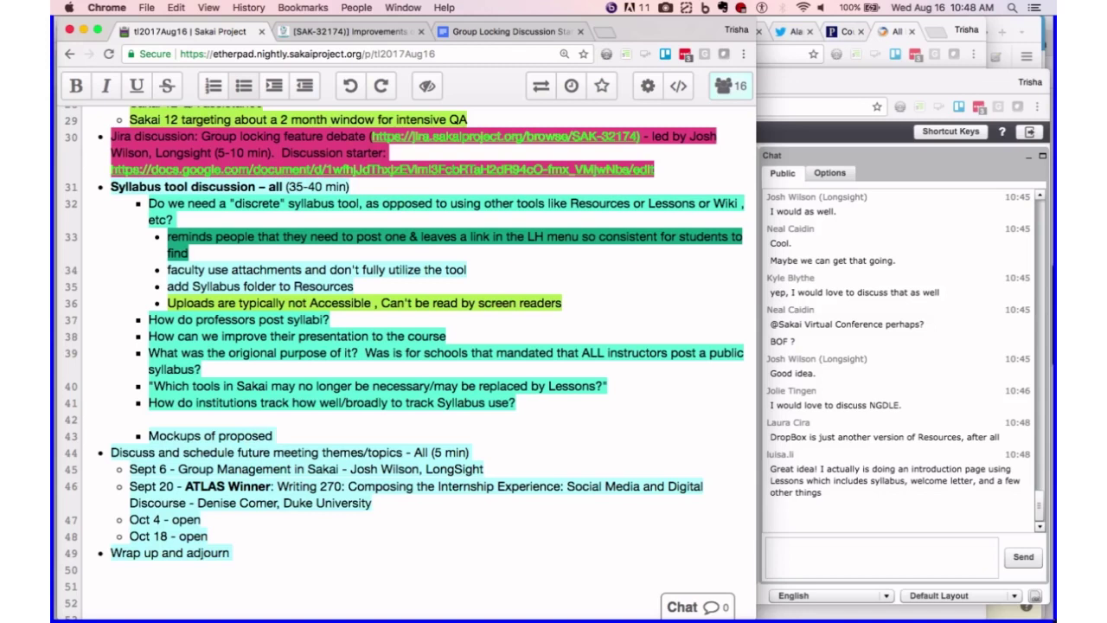
pyautogui.write('Lessons tool as Syllabus')
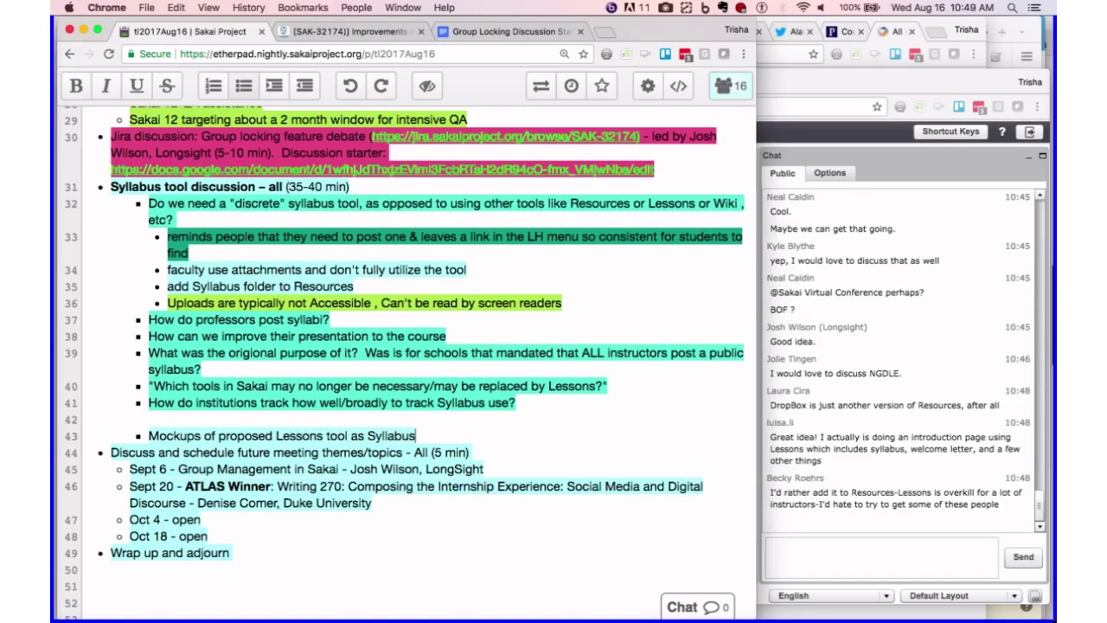
pyautogui.write('?')
pyautogui.press('Return')
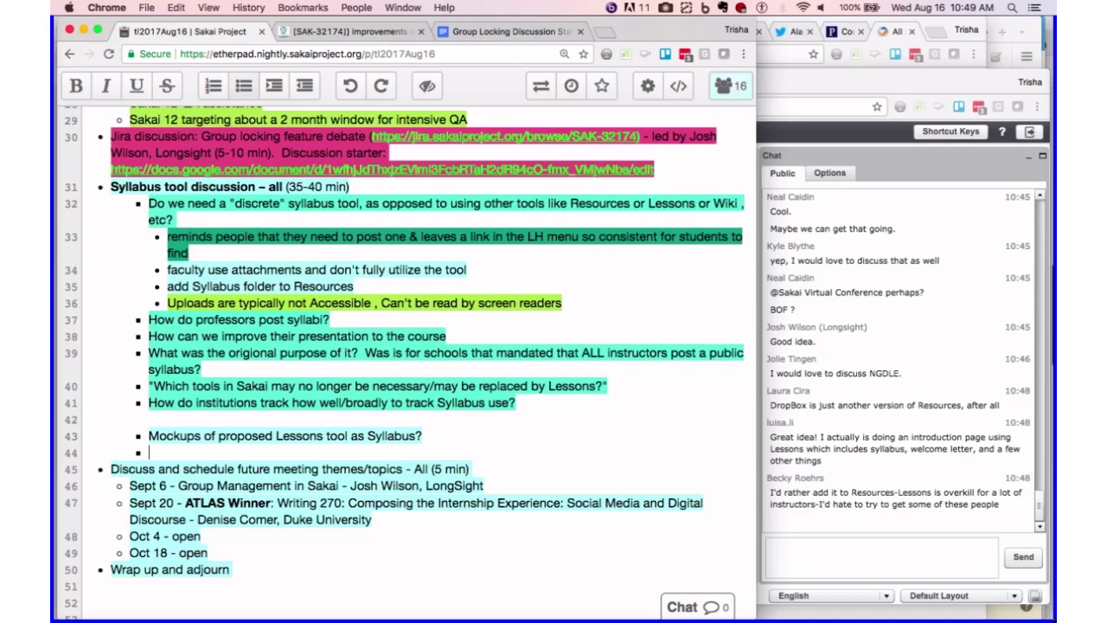
# - Type the bullet 'Mockup of Resources "syllabus" folder/web content link in menu', correcting typos, and start another bullet
pyautogui.write('Mockup of Resourc')
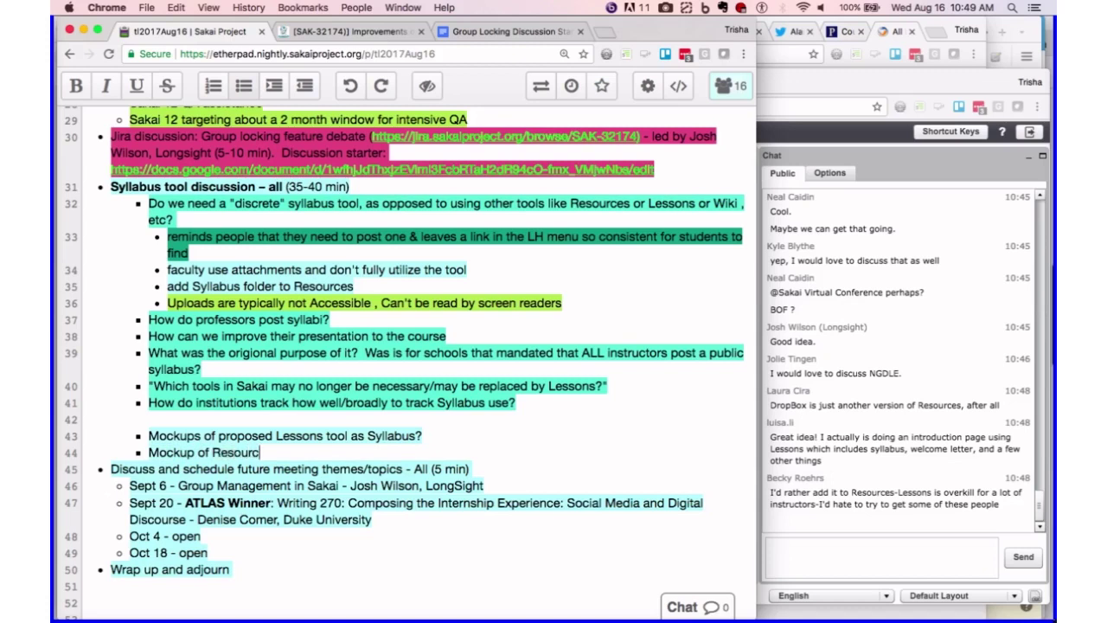
pyautogui.write('es "syllabus" folder')
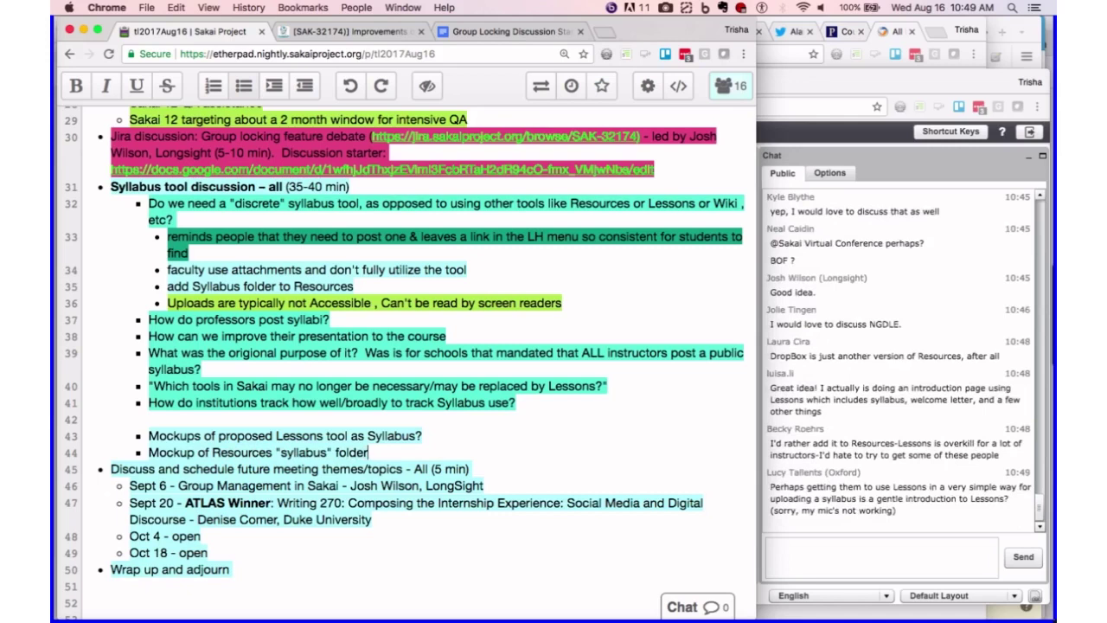
pyautogui.write('/web content link in menu')
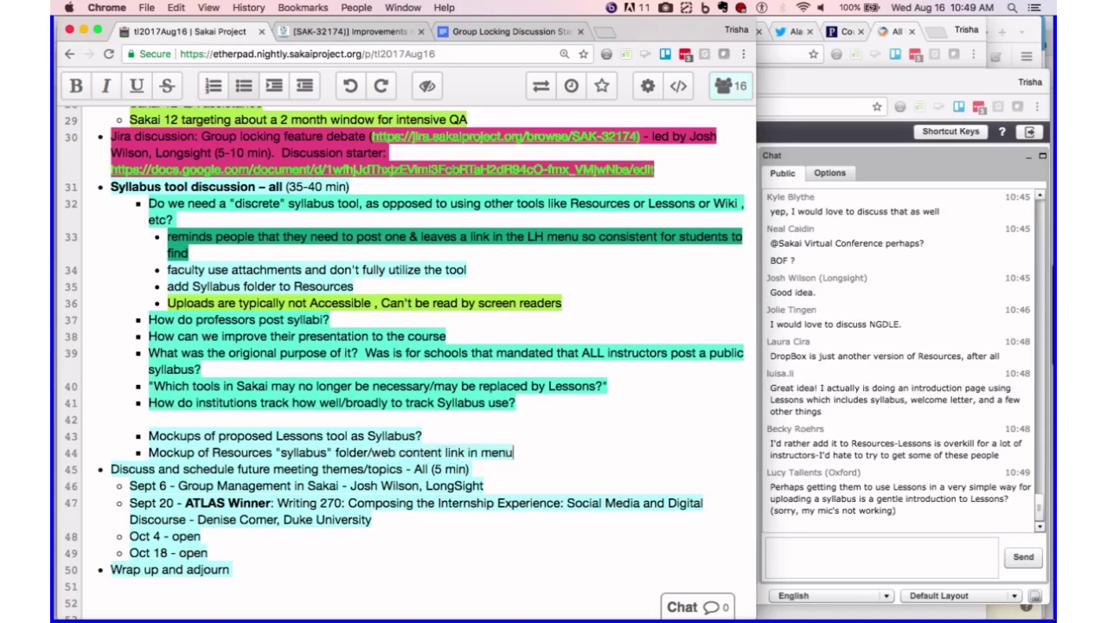
pyautogui.press('Return')
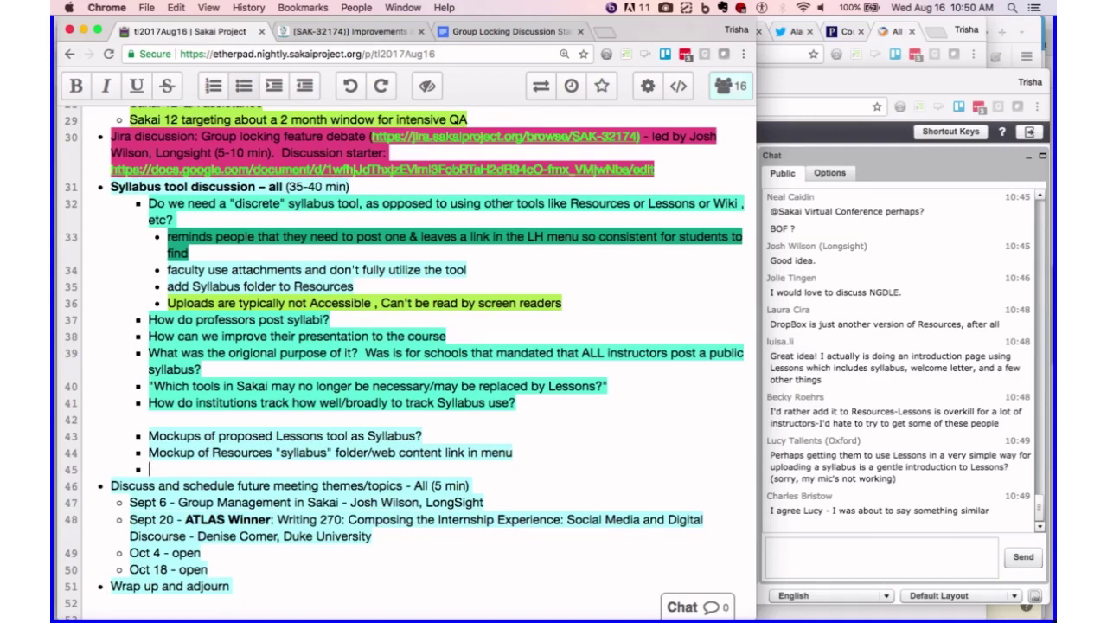
# - Add bullets 'Use Lessons to upload Syllabus (via an Add Syllabus option?)' and 'Make it self-evident, super easy'
pyautogui.write('Use Lessons to')
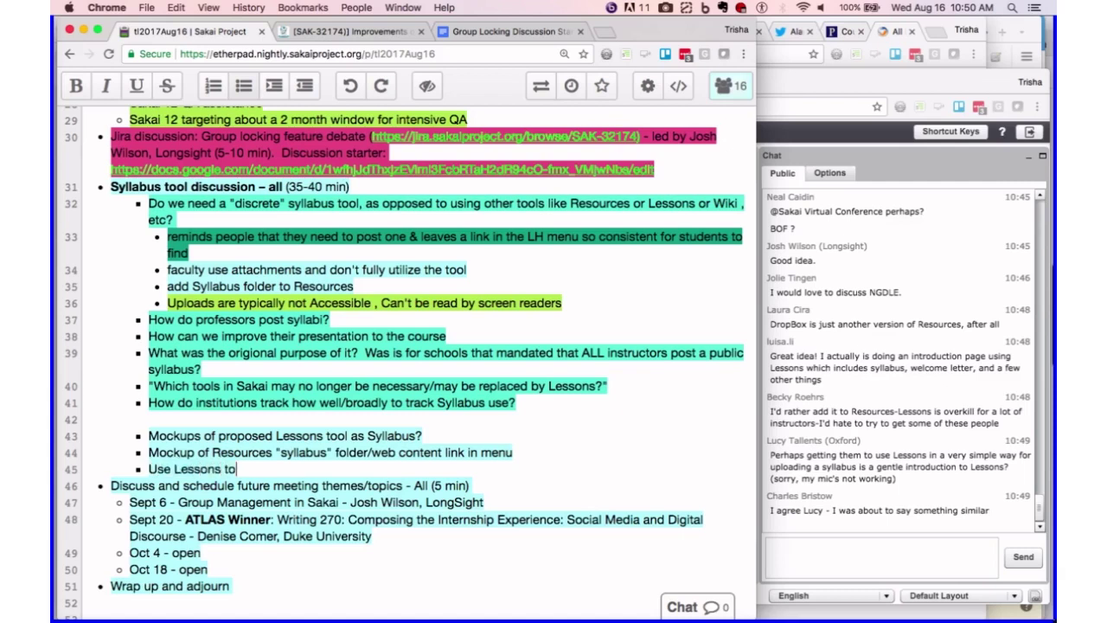
pyautogui.write(' upload Syl')
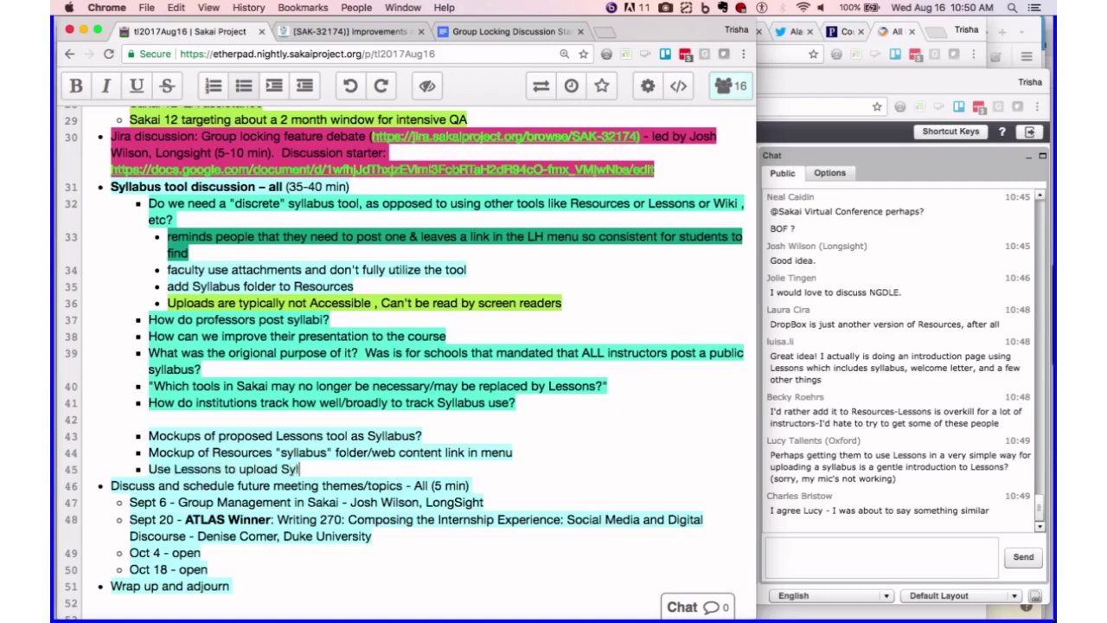
pyautogui.write('labus (via an Add ')
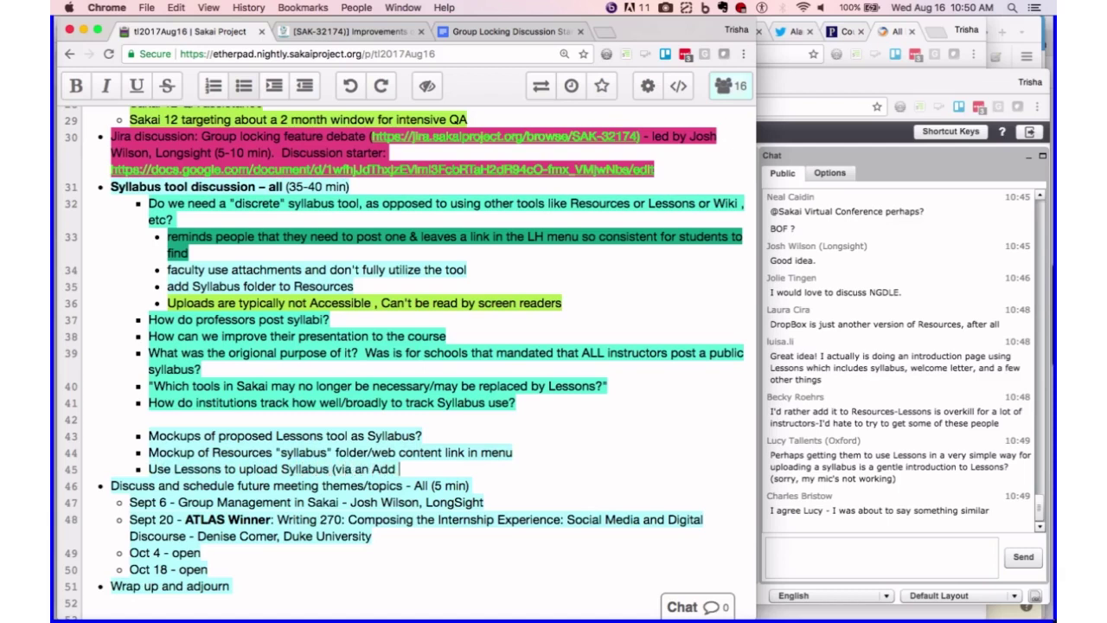
pyautogui.write('Syllabus ')
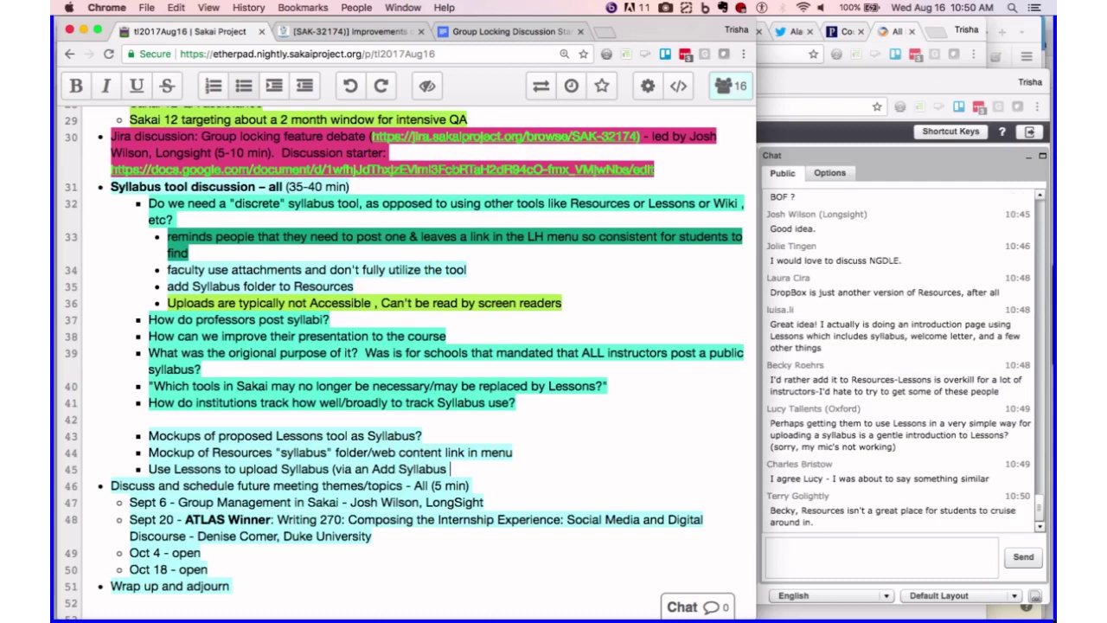
pyautogui.write('l')
pyautogui.write('option?)')
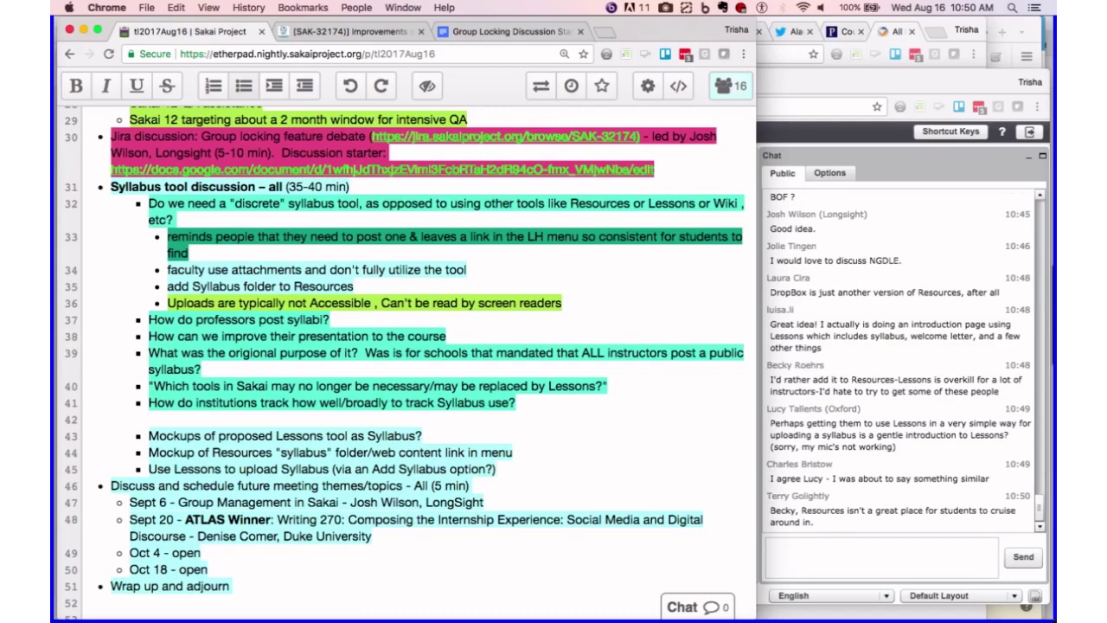
pyautogui.press('Return')
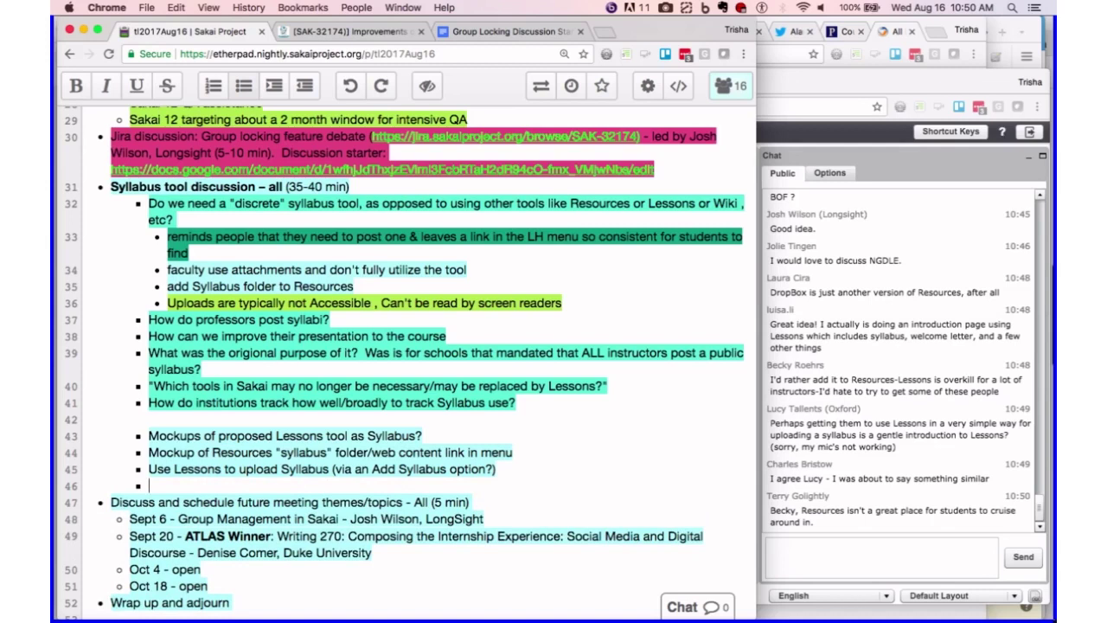
pyautogui.write('Use case: how')
pyautogui.press('BackSpace')
pyautogui.press('BackSpace')
pyautogui.press('BackSpace')
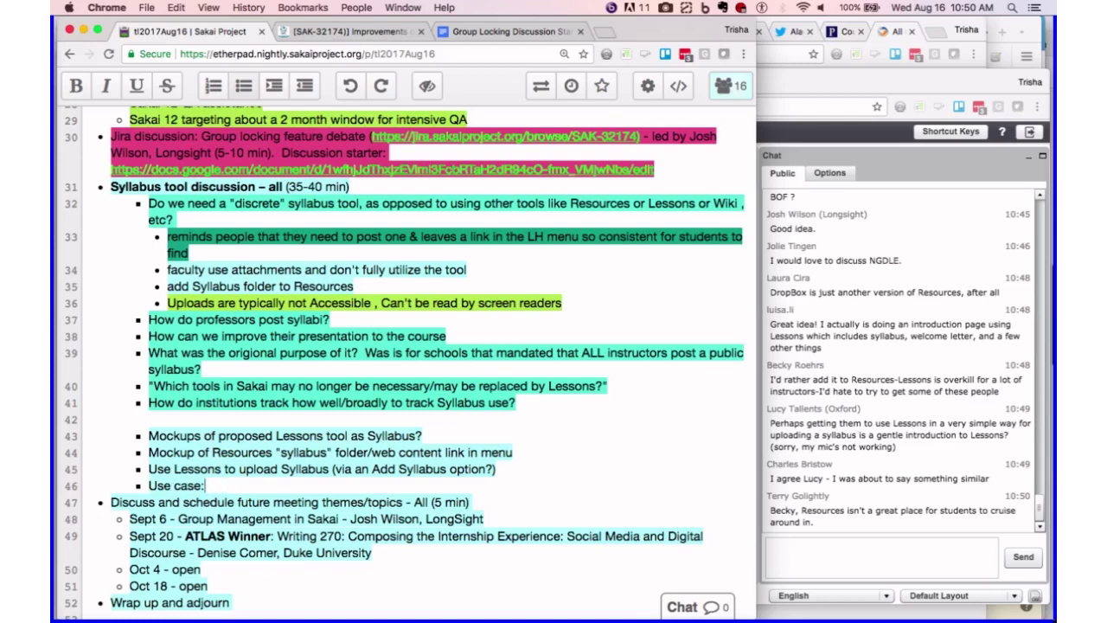
pyautogui.press('BackSpace')
pyautogui.press('BackSpace')
pyautogui.press('BackSpace')
pyautogui.press('BackSpace')
pyautogui.press('BackSpace')
pyautogui.press('BackSpace')
pyautogui.press('BackSpace')
pyautogui.press('BackSpace')
pyautogui.press('BackSpace')
pyautogui.press('BackSpace')
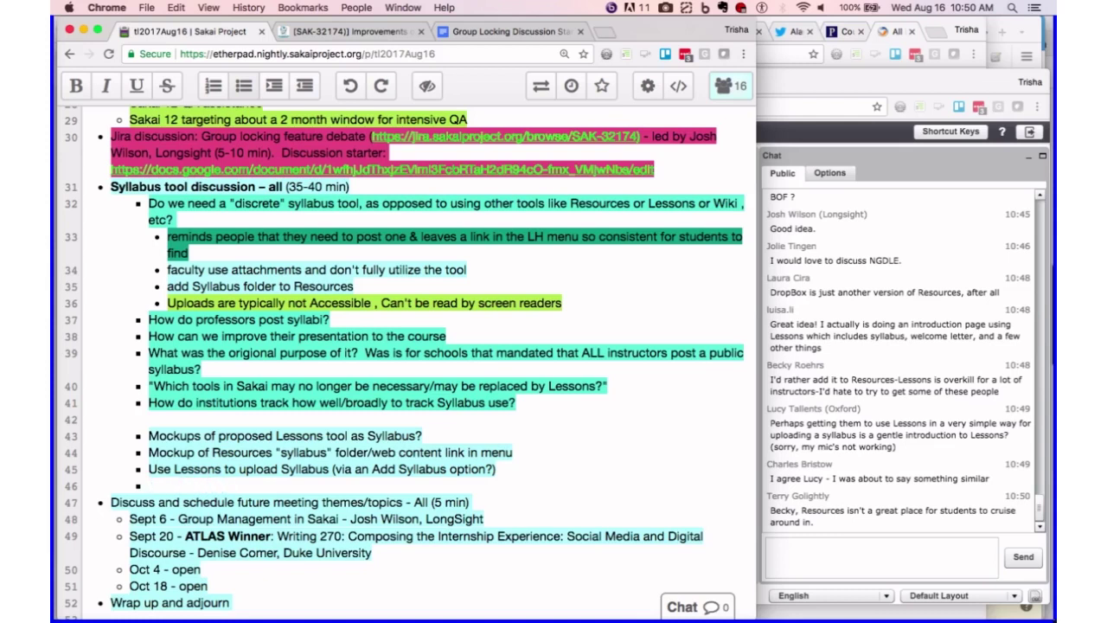
pyautogui.write('Make it ')
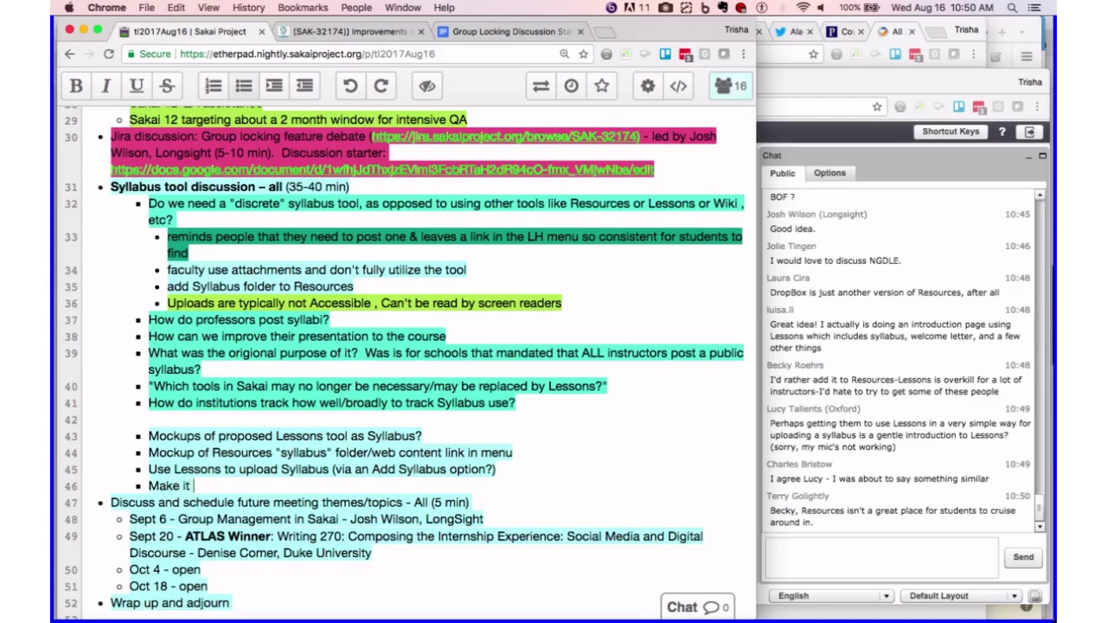
pyautogui.write('self-evident, supe')
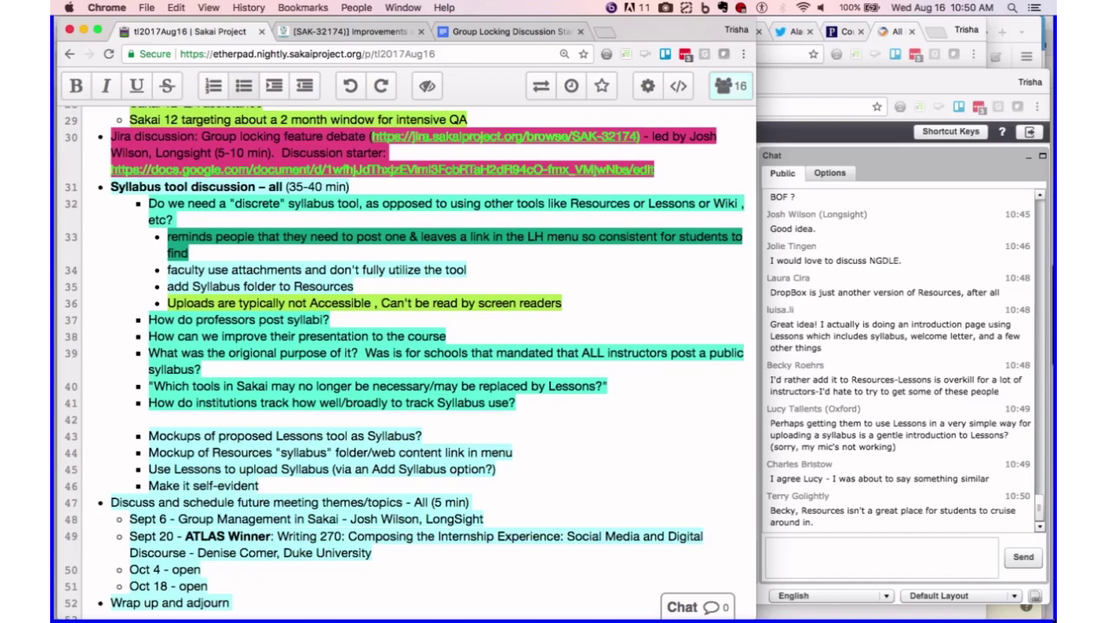
pyautogui.write('r easy')
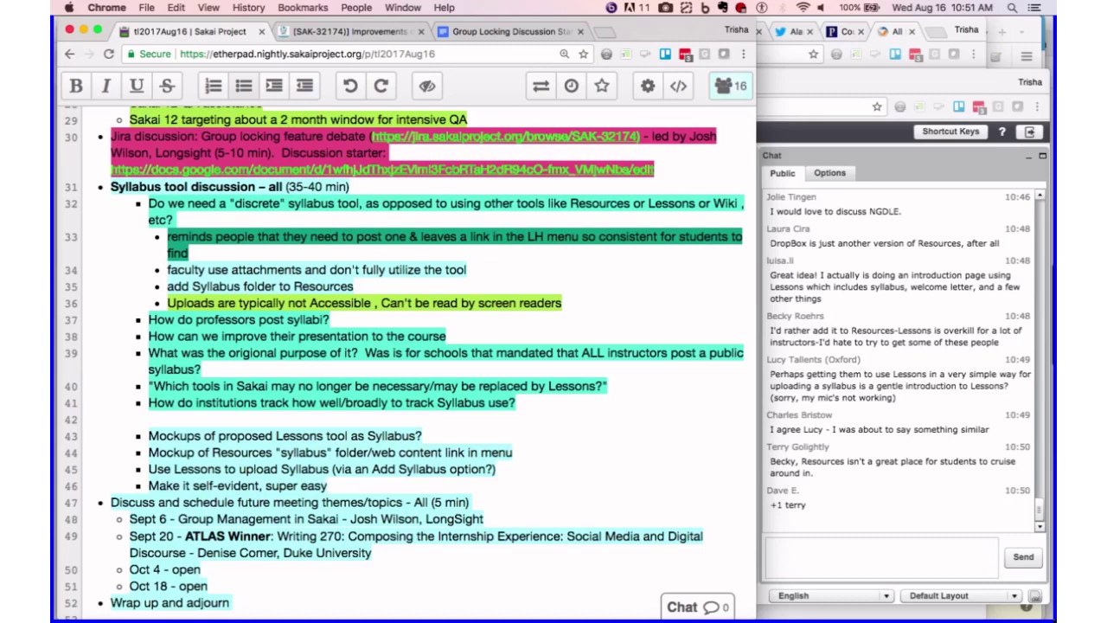
# - Insert unbulleted blank lines after the syllabus ideas, before the meeting topics
pyautogui.press('Return')
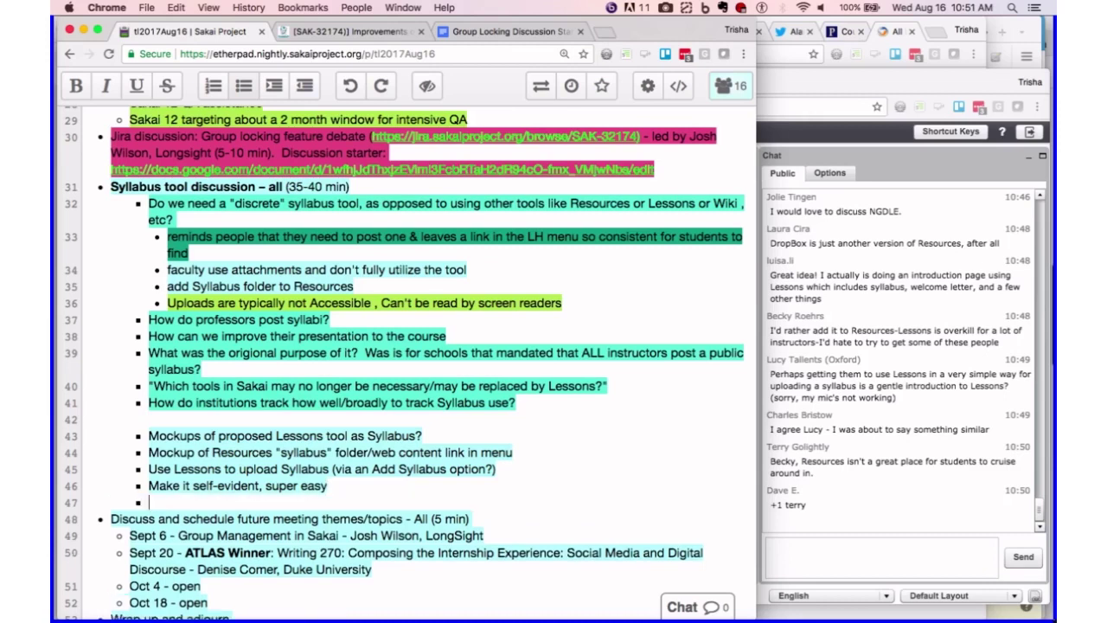
pyautogui.hotkey('shift', 'Tab')
pyautogui.hotkey('shift', 'Tab')
pyautogui.hotkey('shift', 'Tab')
pyautogui.press('Return')
pyautogui.press('Return')
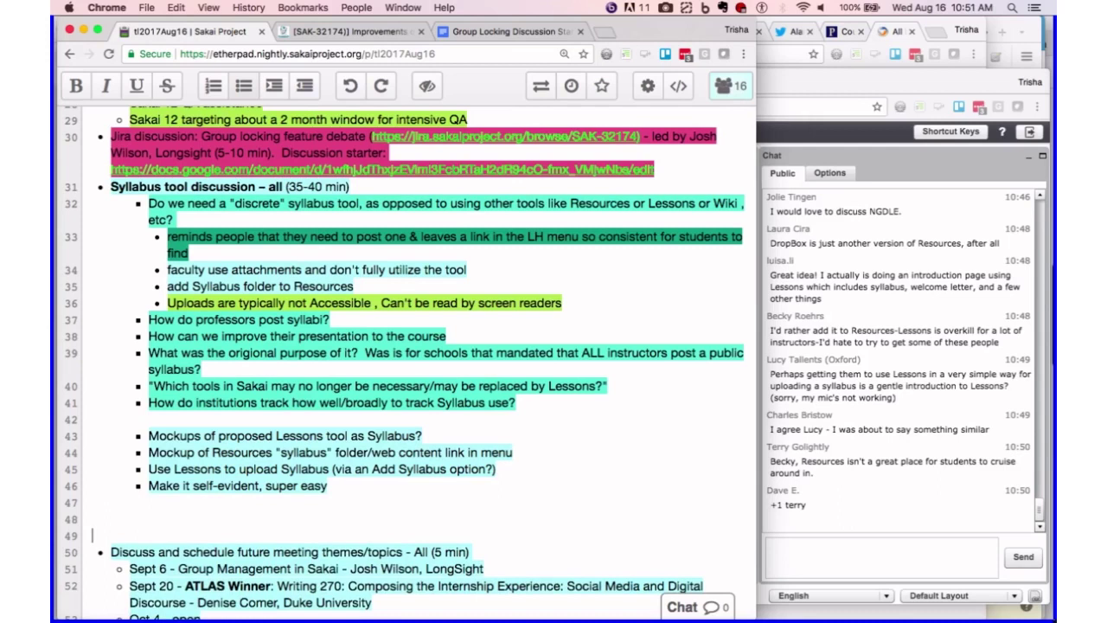
pyautogui.click(340, 489)
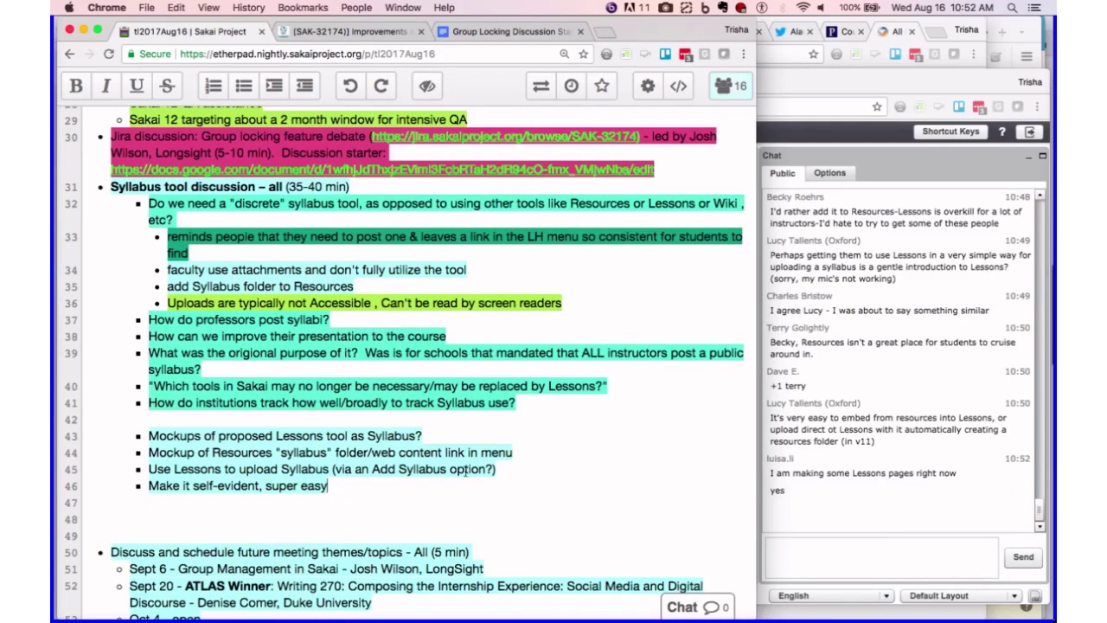
# - Append ' - ' and the volunteer's first name to the Lessons mockups bullet on line 43
pyautogui.click(446, 435)
pyautogui.write('- luis')
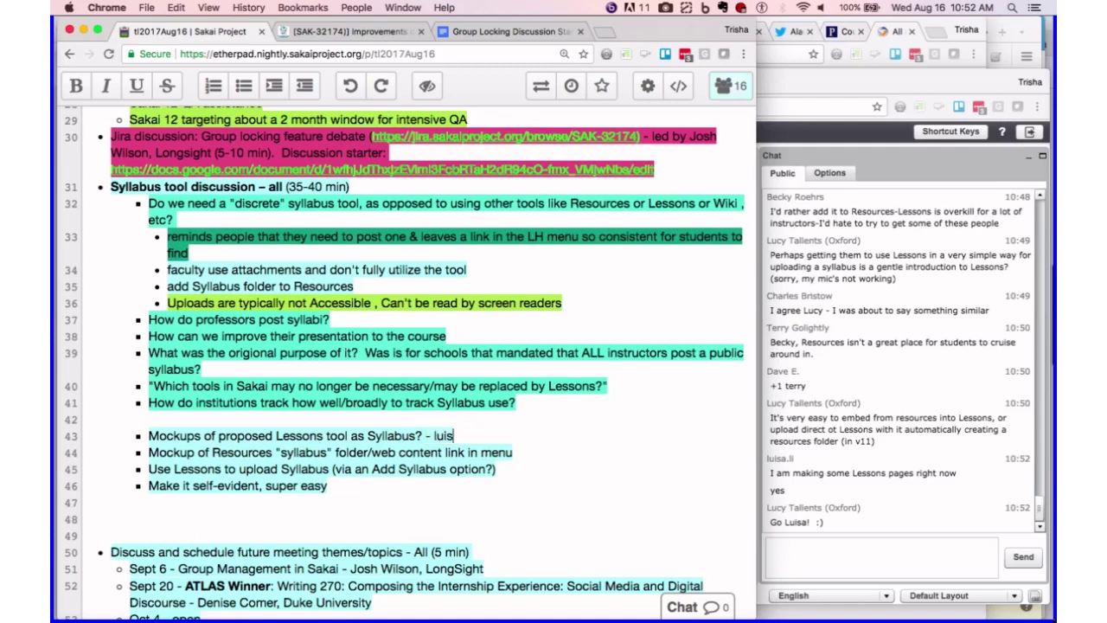
pyautogui.write('a')
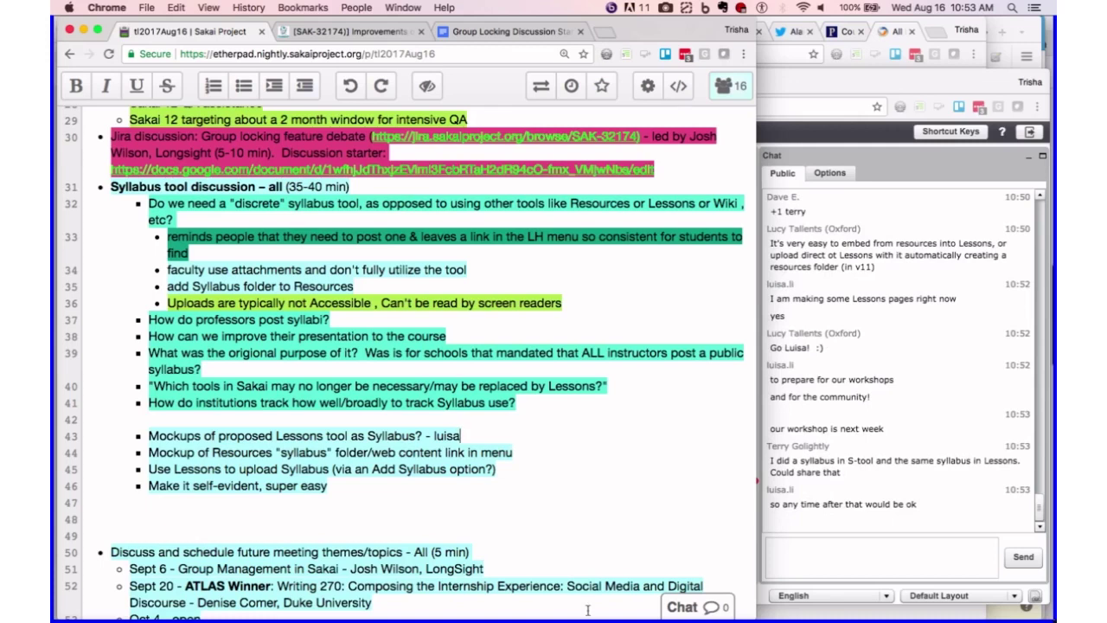
# - Post a public chat message asking the volunteer how the Sept 6 meeting would suit them
pyautogui.click(781, 556)
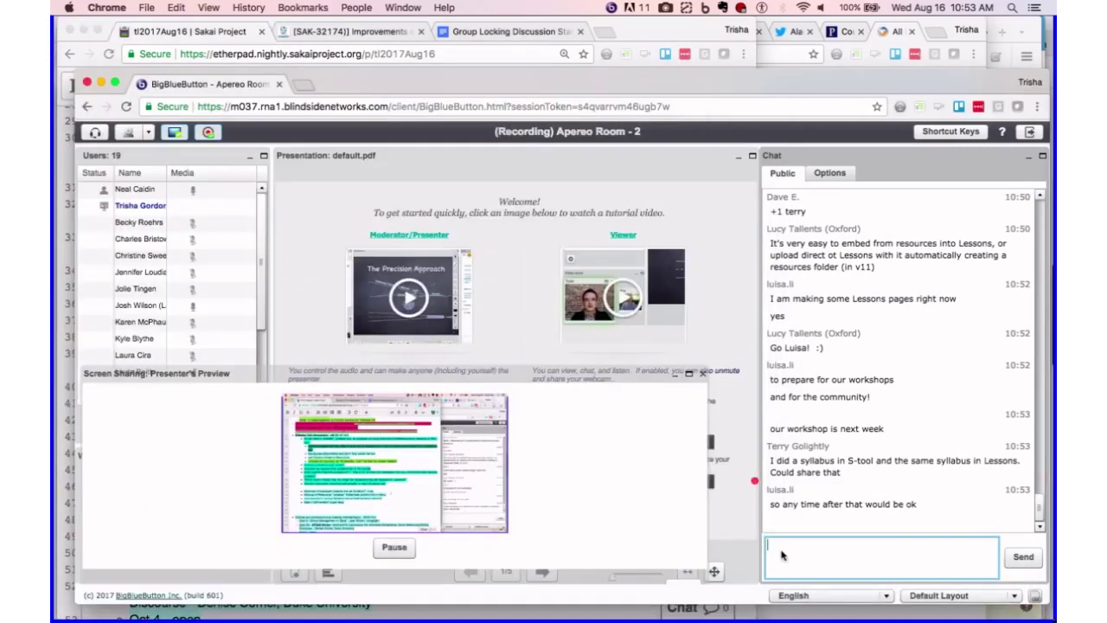
pyautogui.write('how ab')
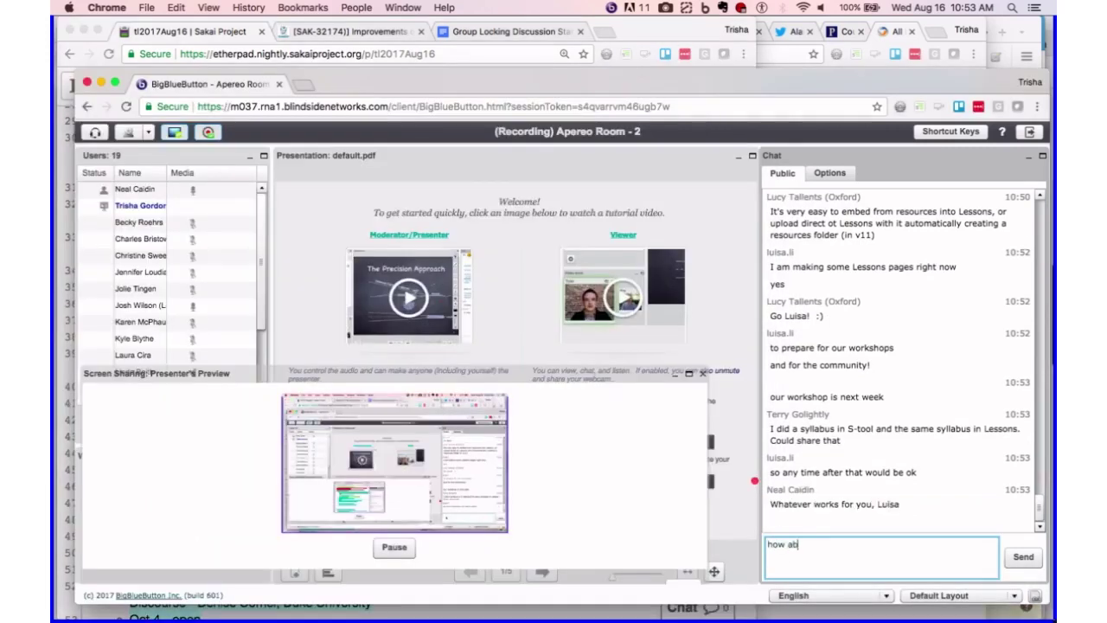
pyautogui.write('out in S')
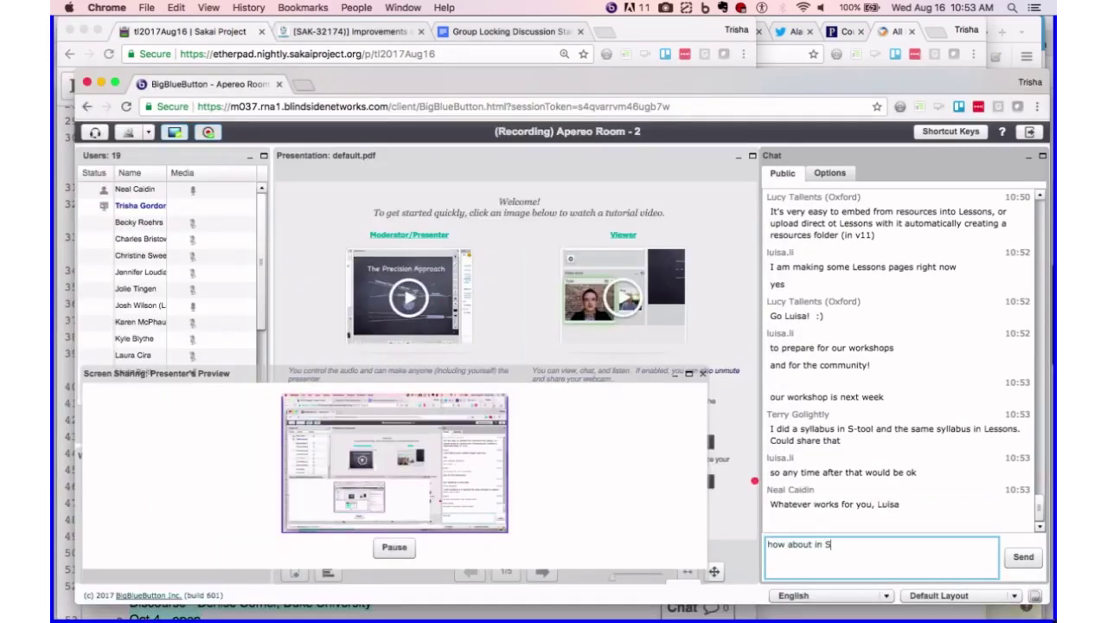
pyautogui.write('ept 6 meeting, luic')
pyautogui.press('BackSpace')
pyautogui.write('sa?')
pyautogui.press('Return')
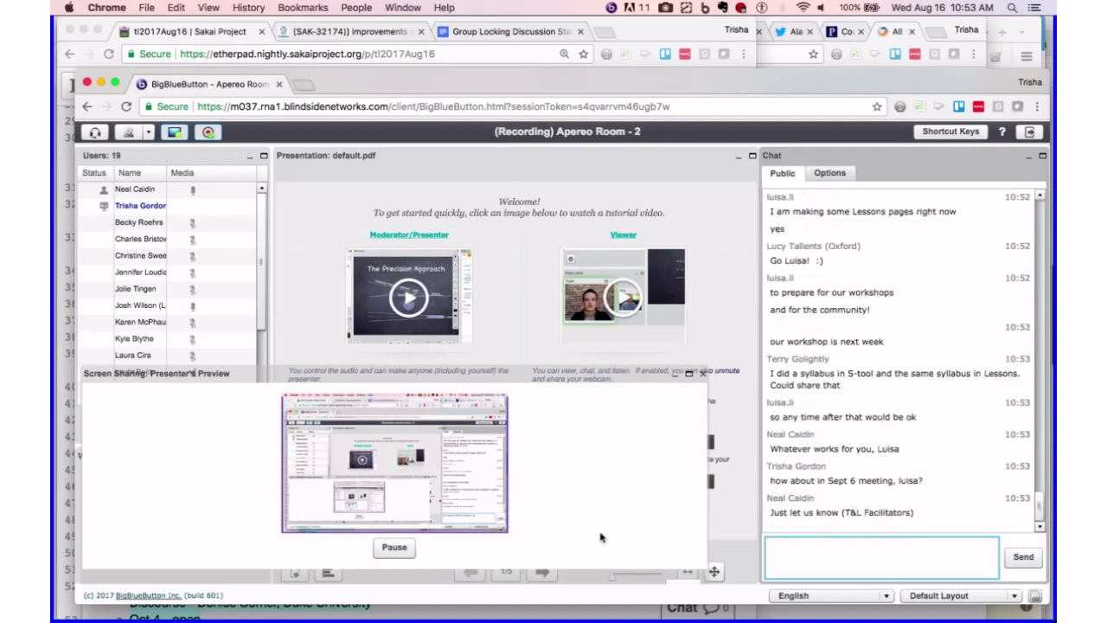
pyautogui.moveTo(740, 585)
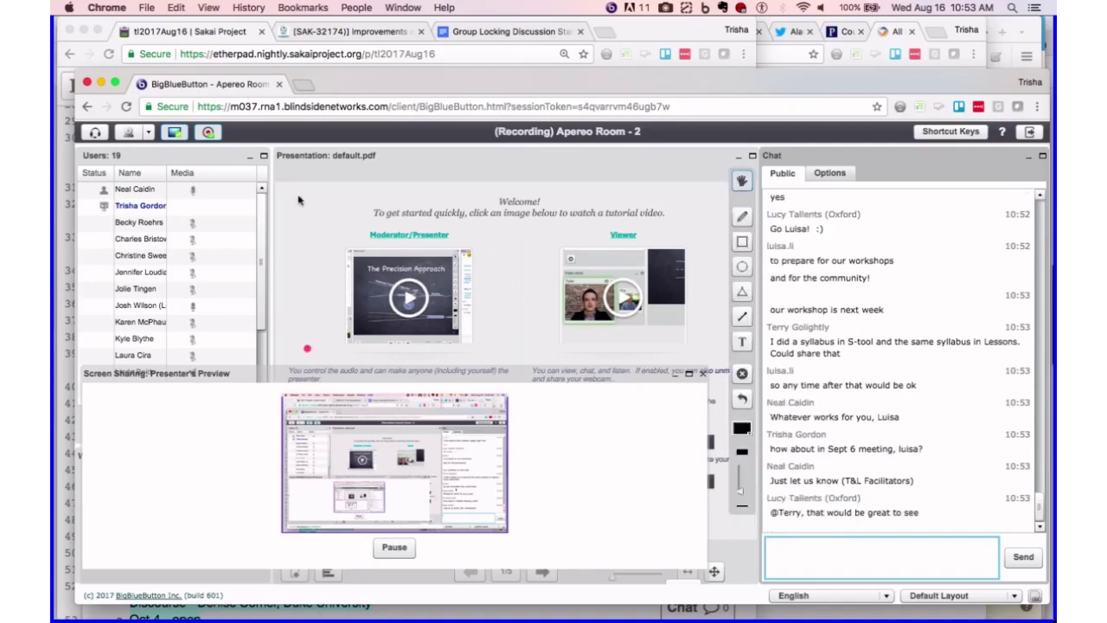
# - Switch back to the Etherpad agenda tab in Chrome
pyautogui.click(218, 33)
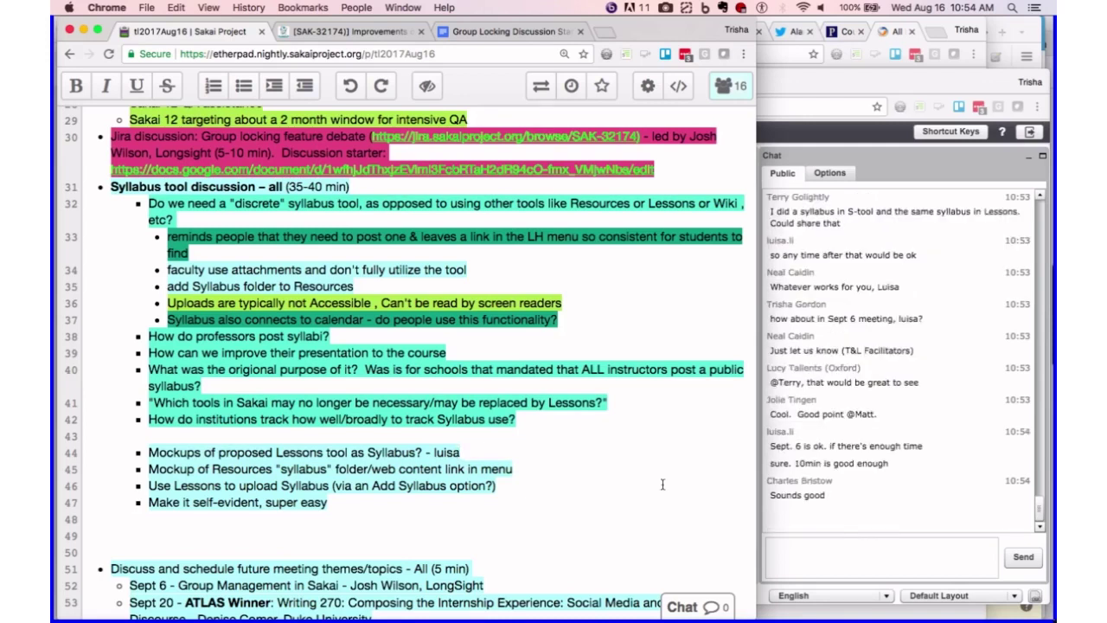
# - Scroll the Etherpad agenda down to the future meeting topics list
pyautogui.scroll(-2, 654, 488)
pyautogui.scroll(-10, 655, 488)
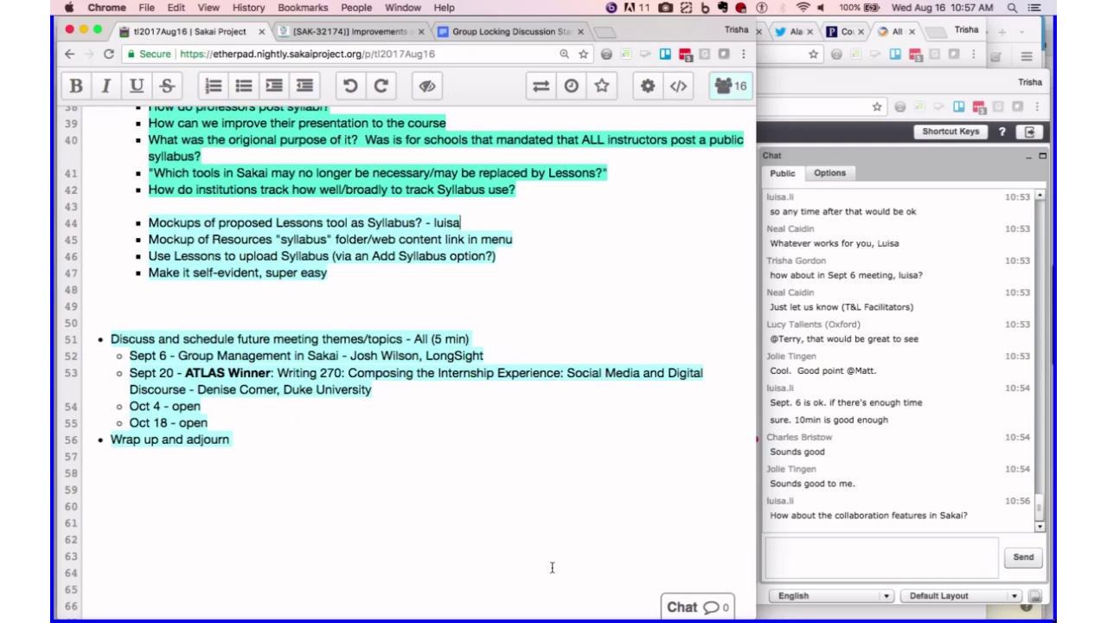
# - Append 'Jirapalooza?' to the 'Oct 4 - open' line, correcting its capitalisation
pyautogui.click(232, 406)
pyautogui.write('JIra P')
pyautogui.press('BackSpace')
pyautogui.press('BackSpace')
pyautogui.write('pa')
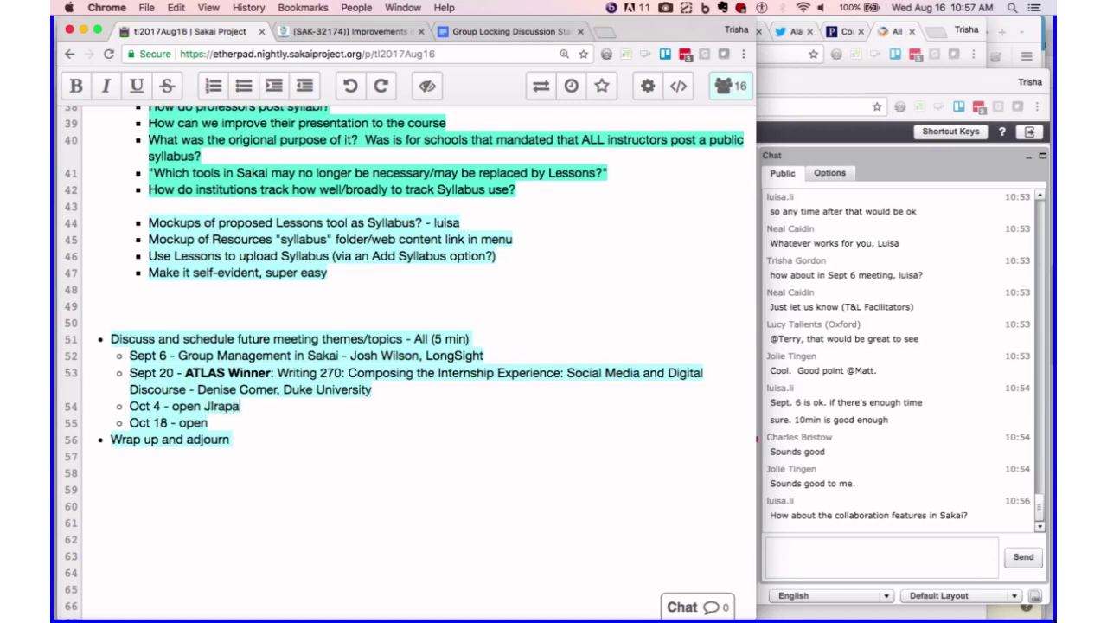
pyautogui.write('looza?')
pyautogui.click(213, 405)
pyautogui.press('BackSpace')
pyautogui.write('i')
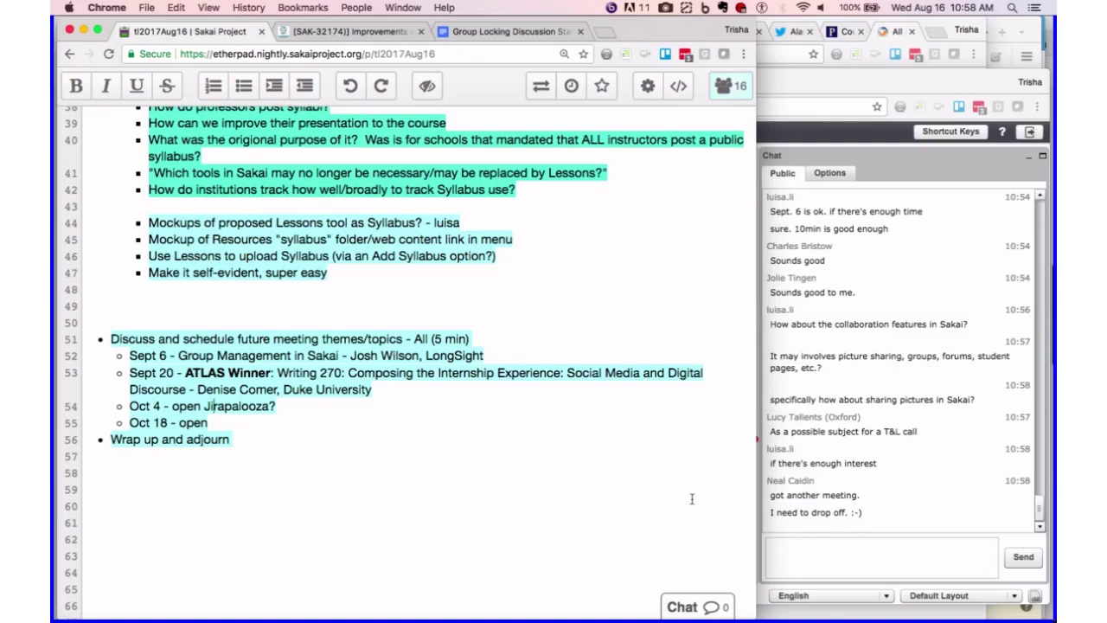
# - Append 'Sharing photos' to the 'Oct 18 - open' line
pyautogui.click(233, 422)
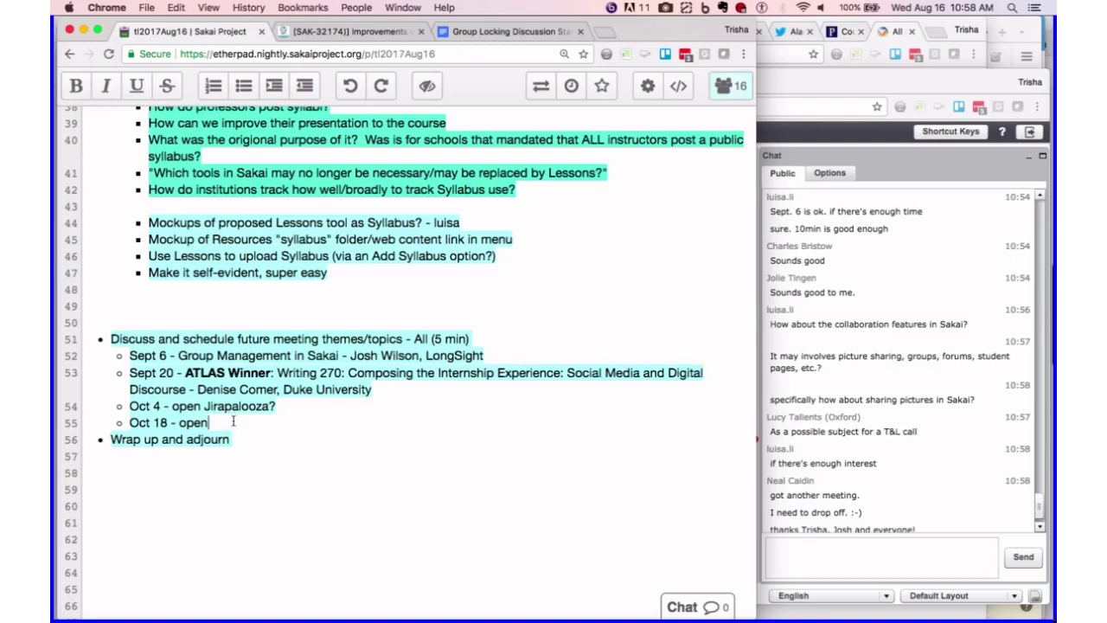
pyautogui.write('Sha')
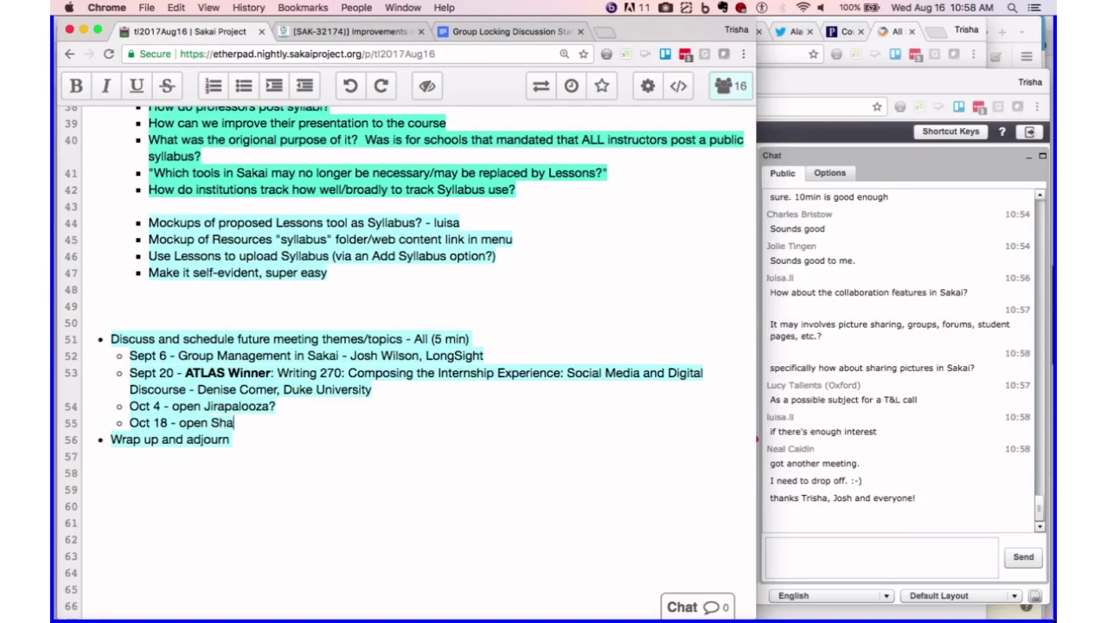
pyautogui.write('ring photos')
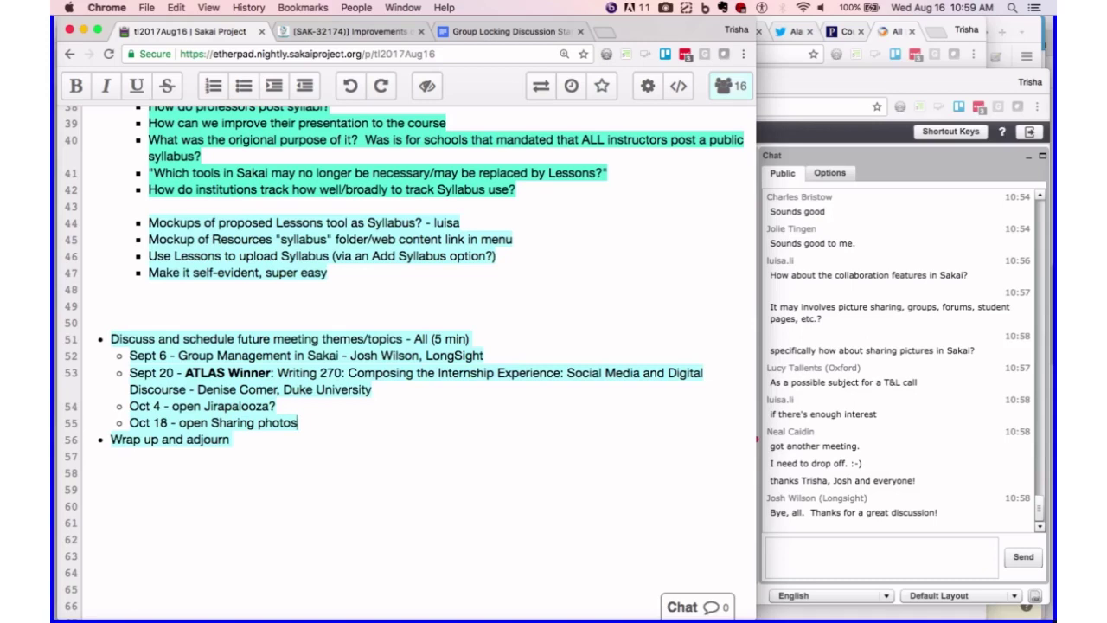
# - Bring the BigBlueButton meeting forward and stop sharing the screen
pyautogui.click(880, 161)
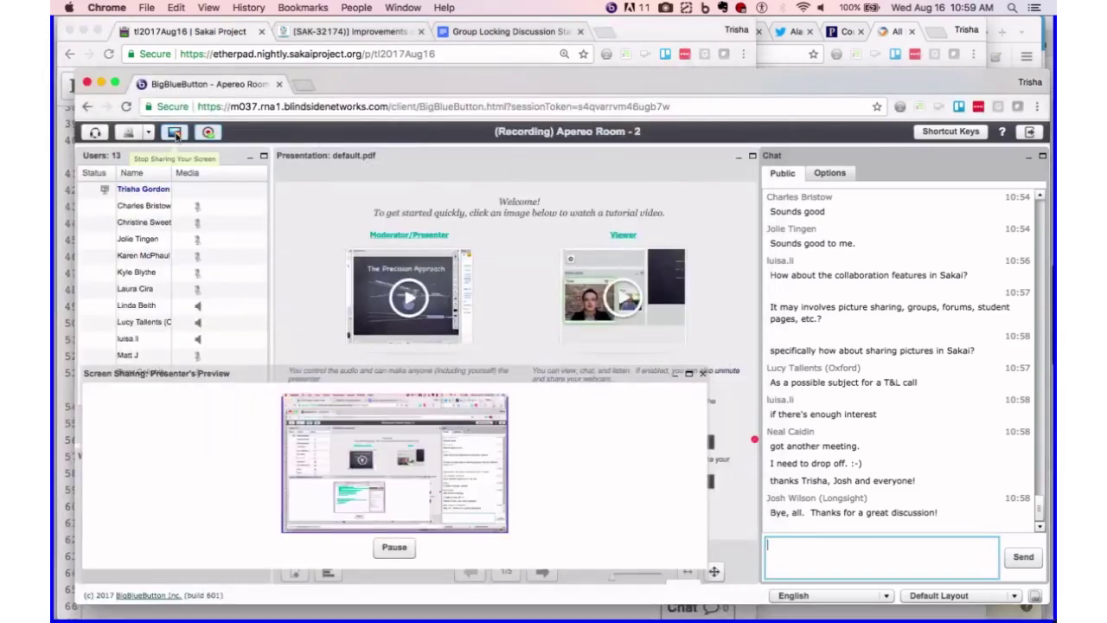
pyautogui.click(176, 136)
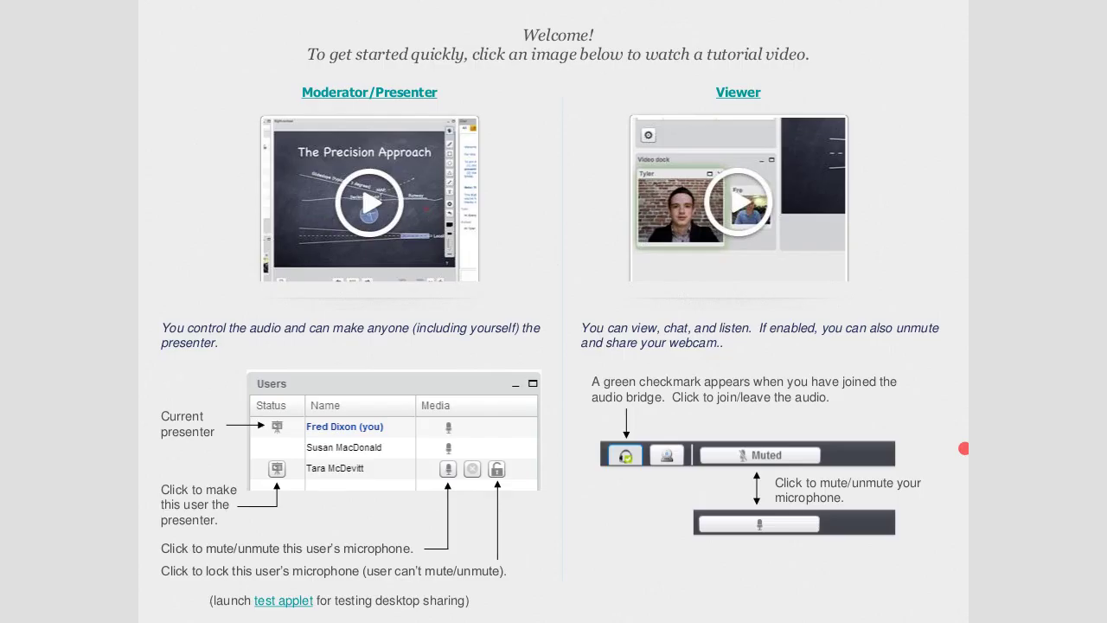